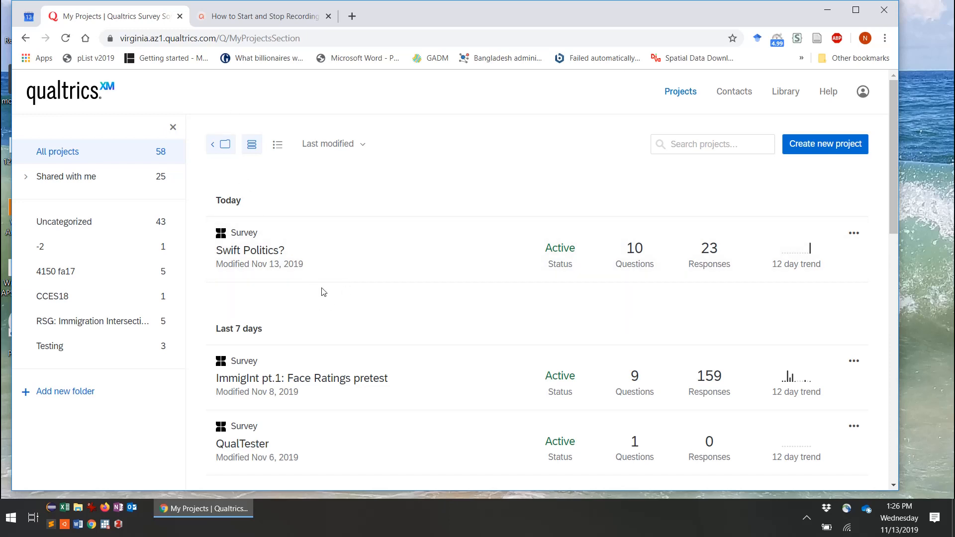
Step: Open the Swift Politics? survey's Data & Analysis page listing its 23 responses
{"action": "left_click", "coordinate": [268, 258]}
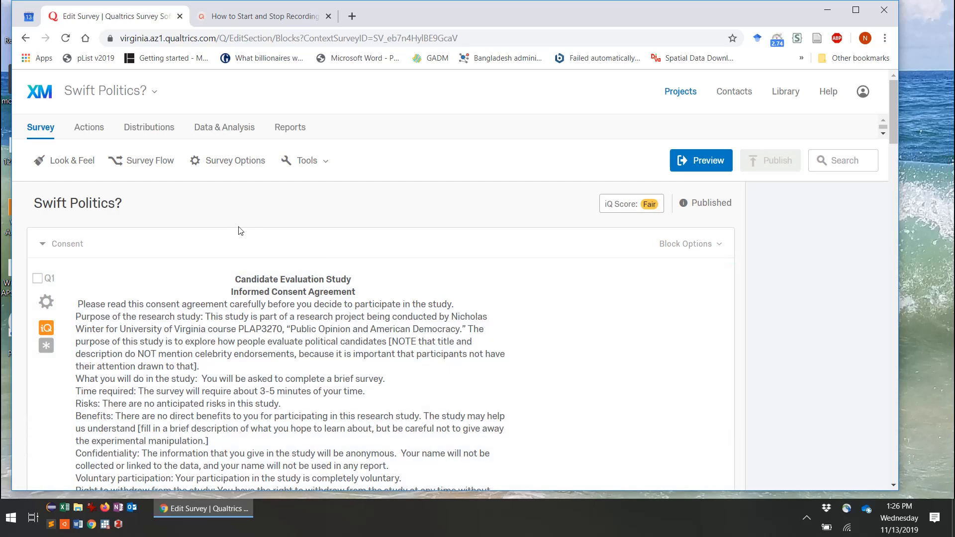
{"action": "left_click", "coordinate": [218, 129]}
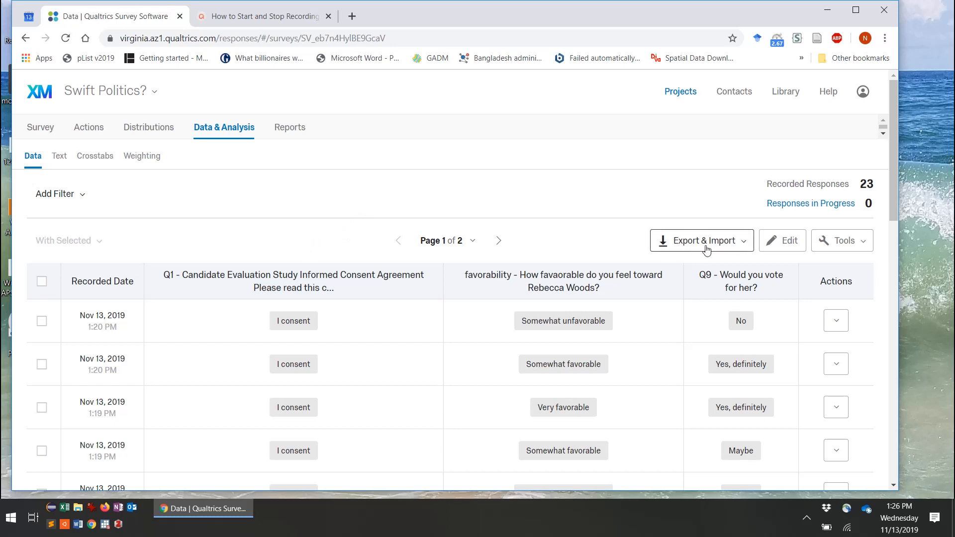
Step: Set up an Excel export of the responses using numeric values
{"action": "left_click", "coordinate": [729, 250]}
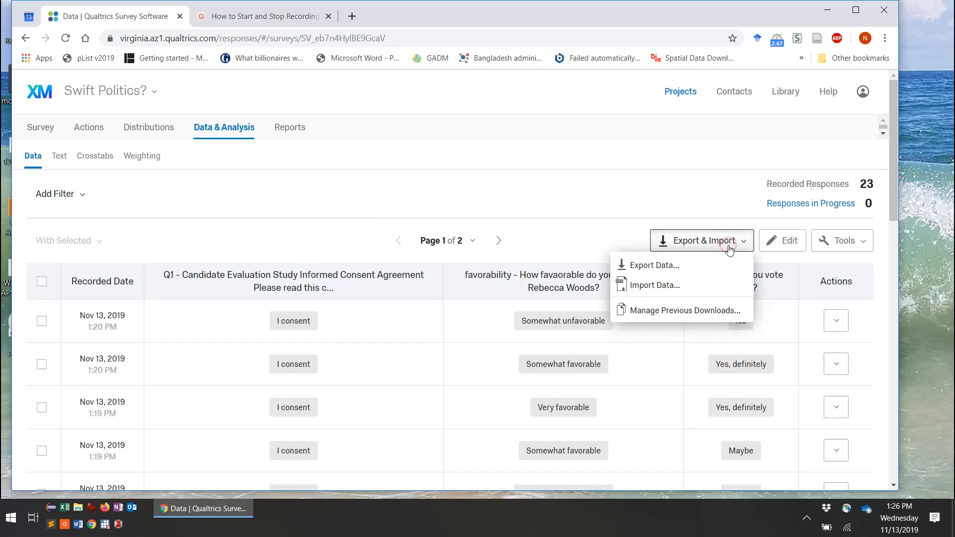
{"action": "left_click", "coordinate": [655, 269]}
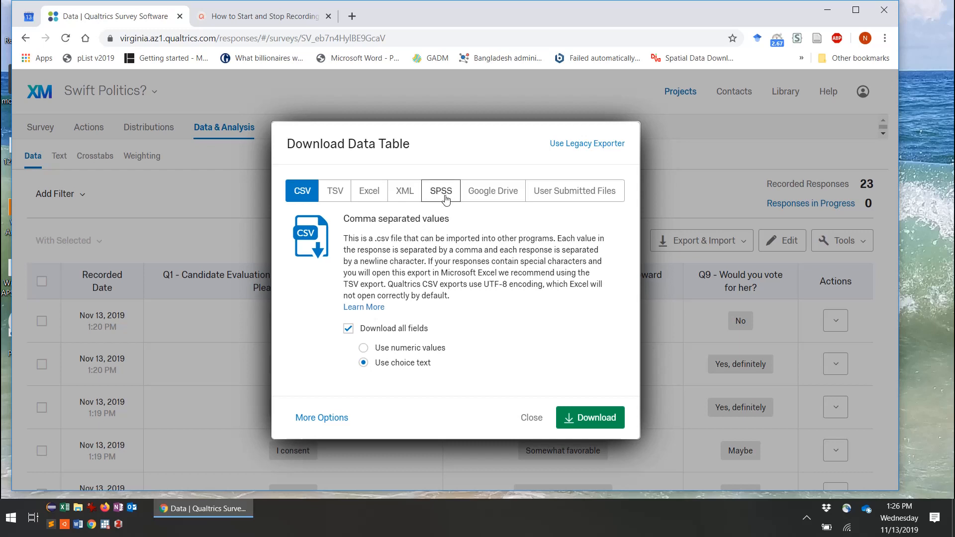
{"action": "left_click", "coordinate": [372, 194]}
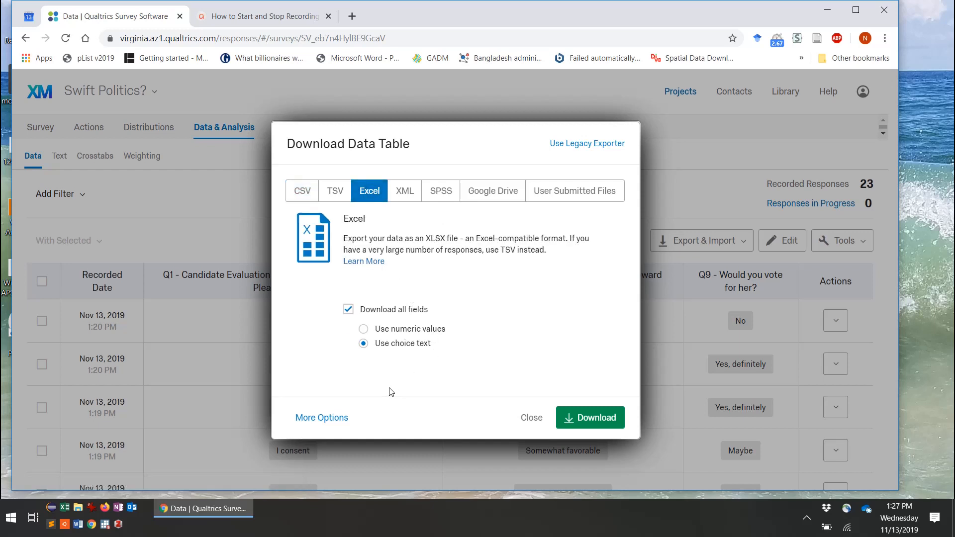
{"action": "left_click", "coordinate": [324, 419]}
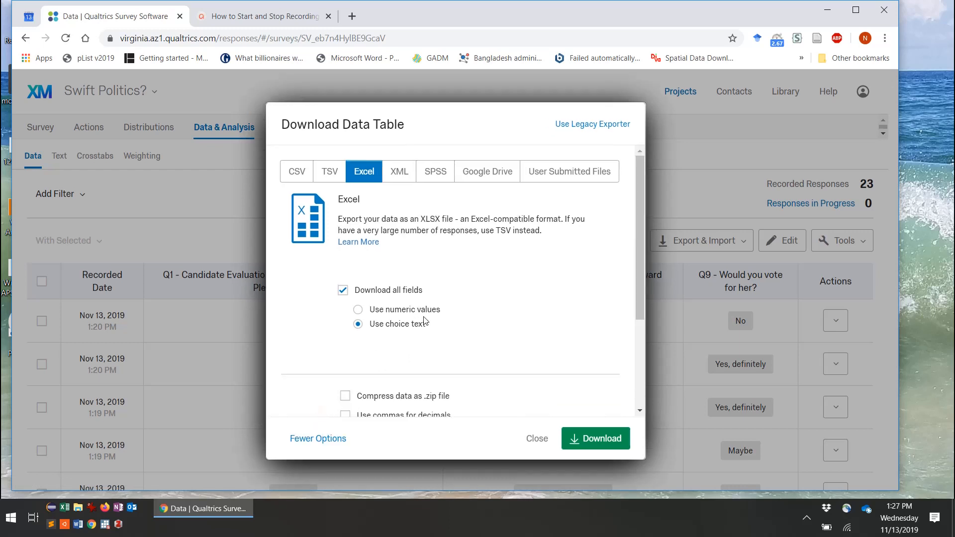
{"action": "left_click", "coordinate": [390, 310]}
Step: Include randomized viewing-order data, download the Excel file and open it
{"action": "scroll", "coordinate": [481, 298], "scroll_direction": "down", "scroll_amount": 2}
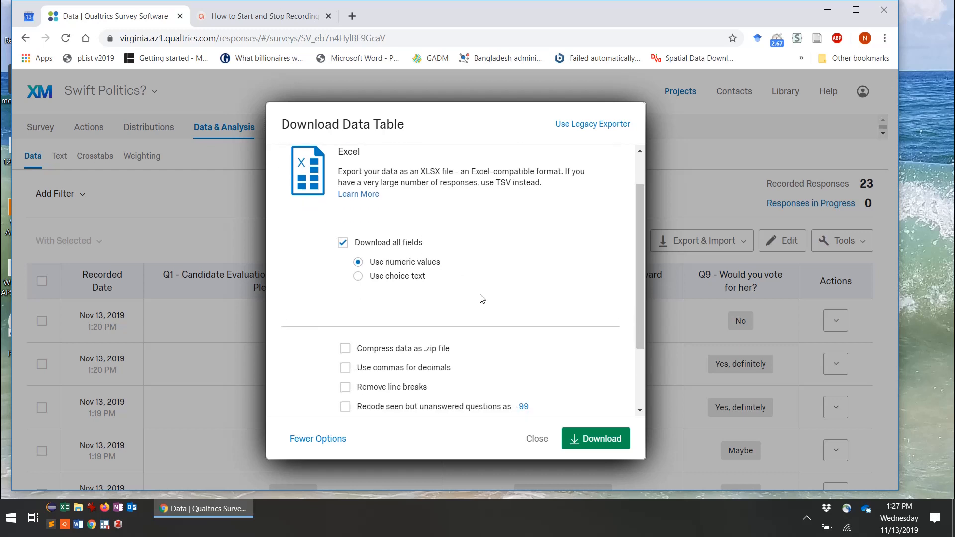
{"action": "scroll", "coordinate": [481, 299], "scroll_direction": "down", "scroll_amount": 1}
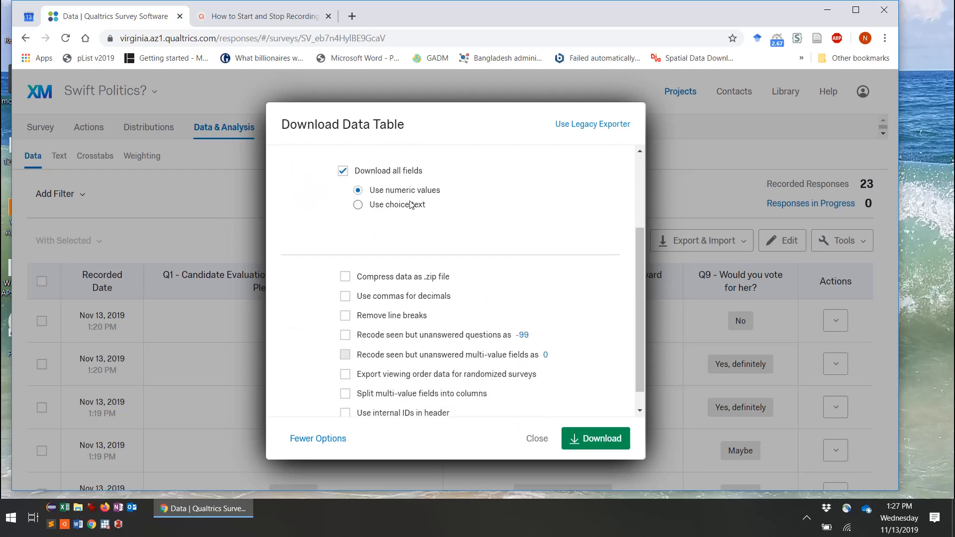
{"action": "scroll", "coordinate": [493, 246], "scroll_direction": "down", "scroll_amount": 1}
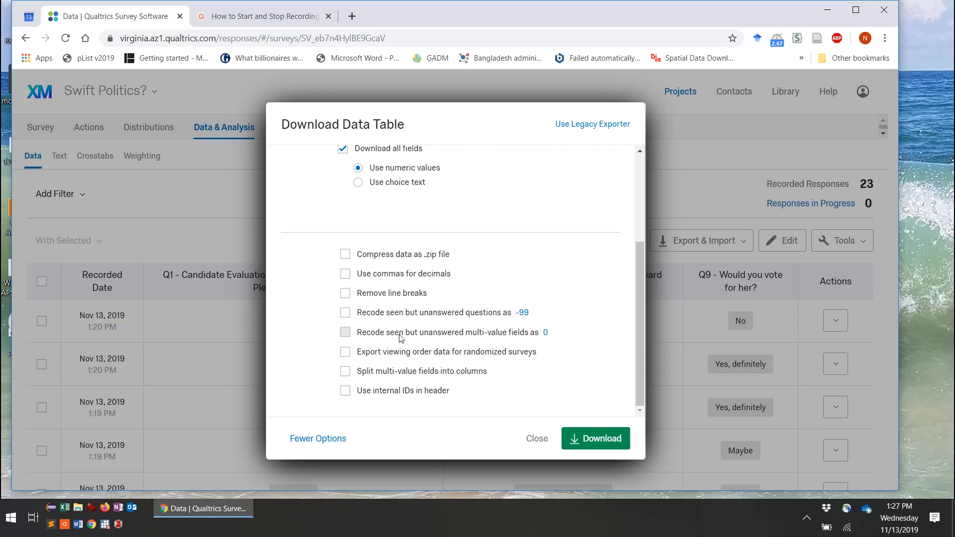
{"action": "left_click", "coordinate": [344, 353]}
{"action": "left_click", "coordinate": [595, 440]}
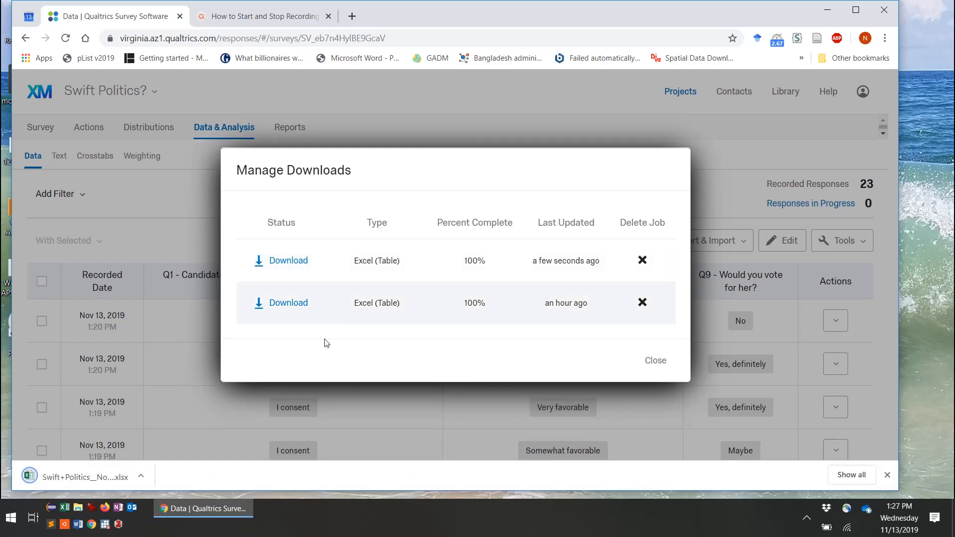
{"action": "left_click", "coordinate": [70, 478]}
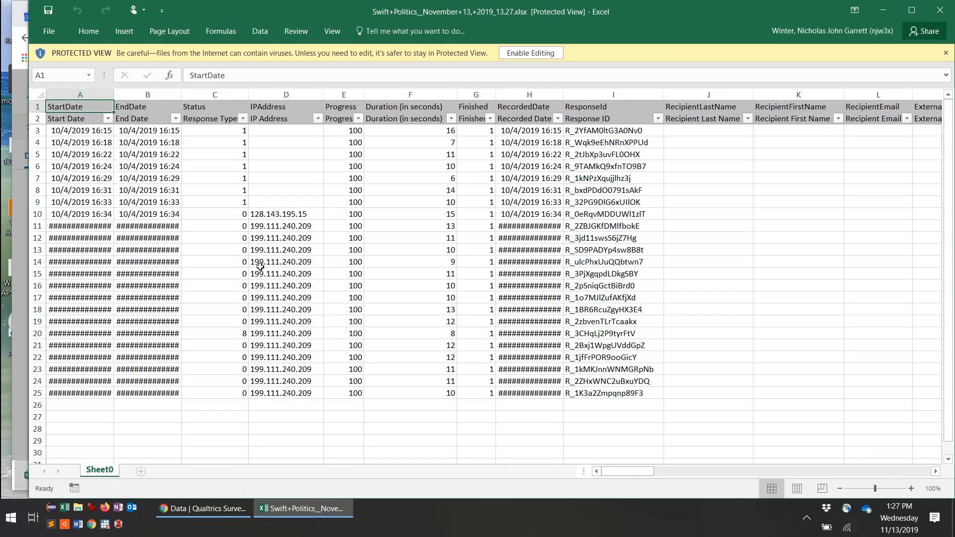
Step: Enable editing, scroll across the columns, and select preview response rows 3–9
{"action": "left_click", "coordinate": [521, 56]}
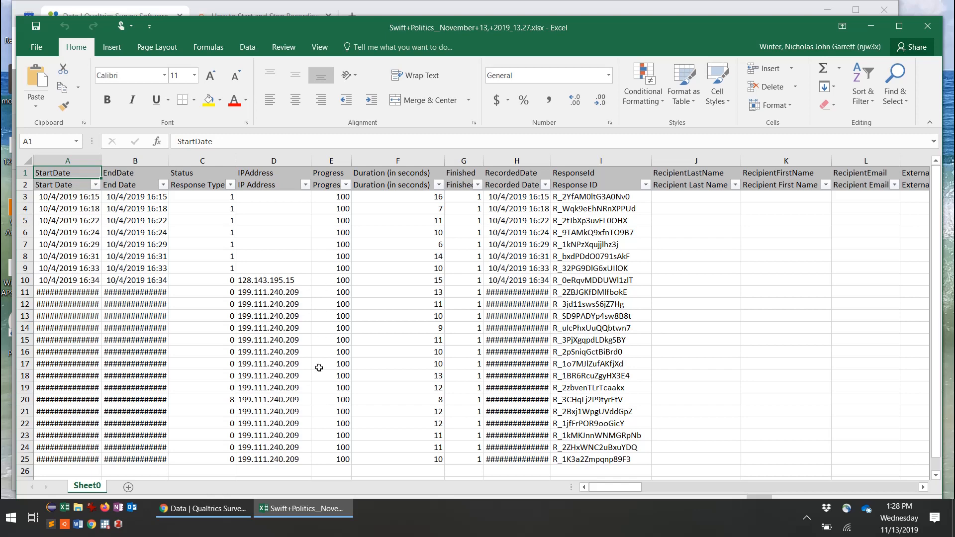
{"action": "left_click", "coordinate": [923, 488]}
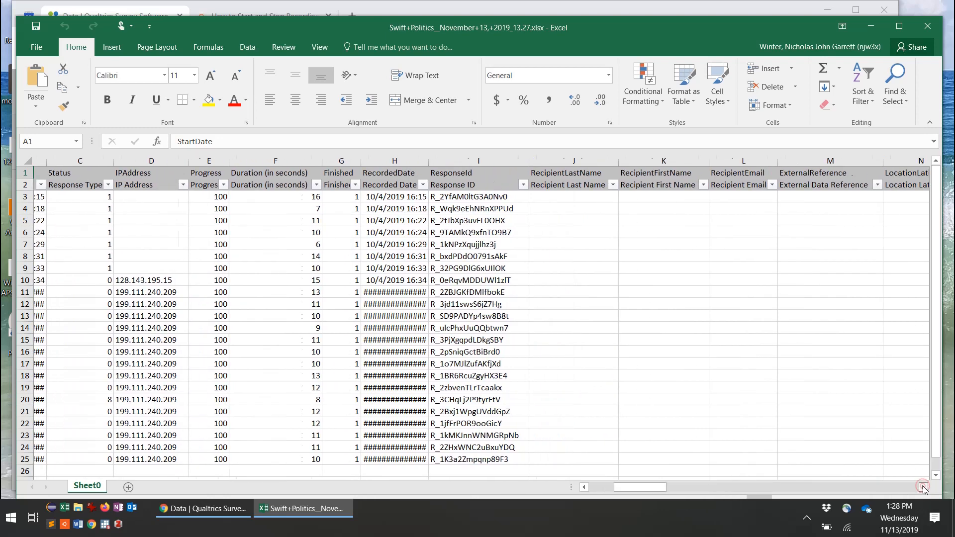
{"action": "left_click", "coordinate": [924, 488]}
{"action": "left_click", "coordinate": [923, 488]}
{"action": "left_click", "coordinate": [924, 489]}
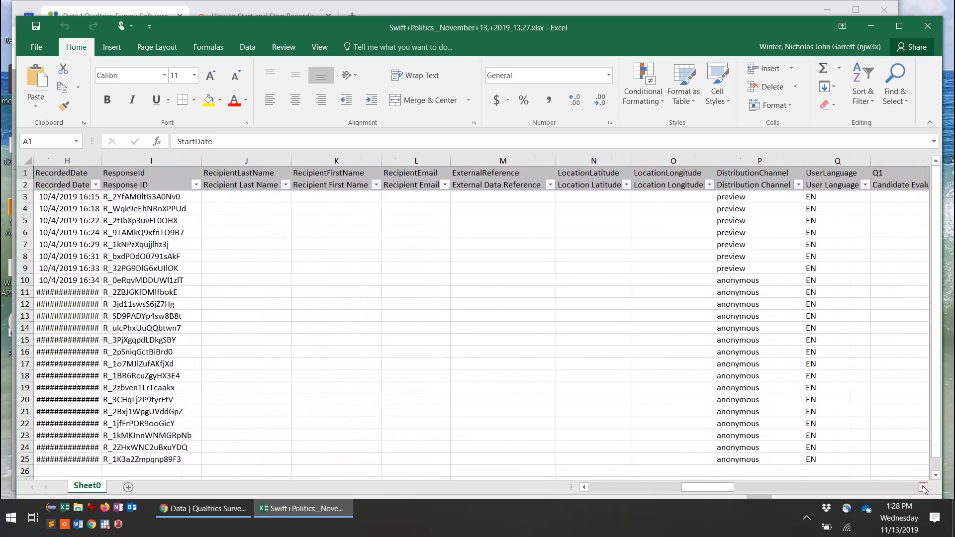
{"action": "left_click", "coordinate": [924, 488]}
{"action": "left_click", "coordinate": [923, 488]}
{"action": "left_click", "coordinate": [923, 488]}
{"action": "left_click", "coordinate": [923, 488]}
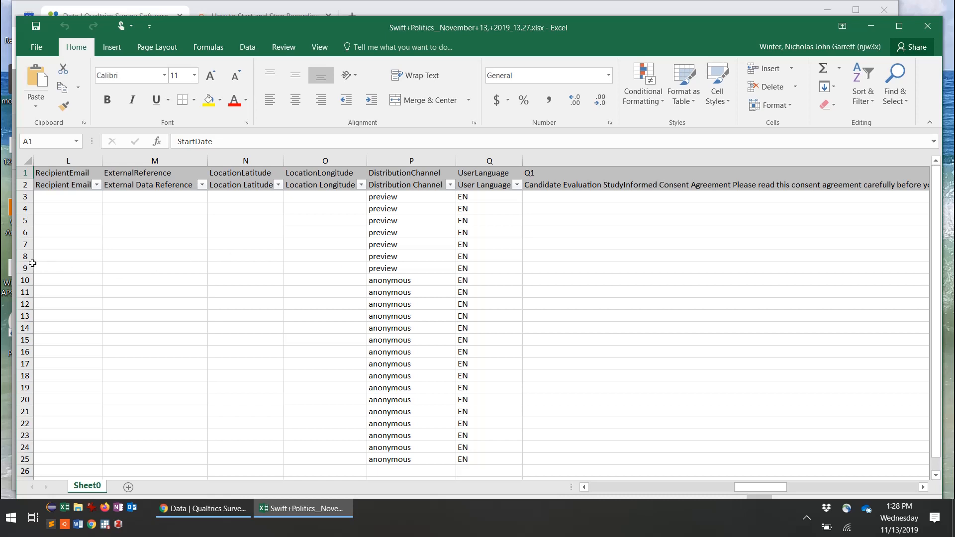
{"action": "left_click_drag", "start_coordinate": [25, 268], "coordinate": [27, 197]}
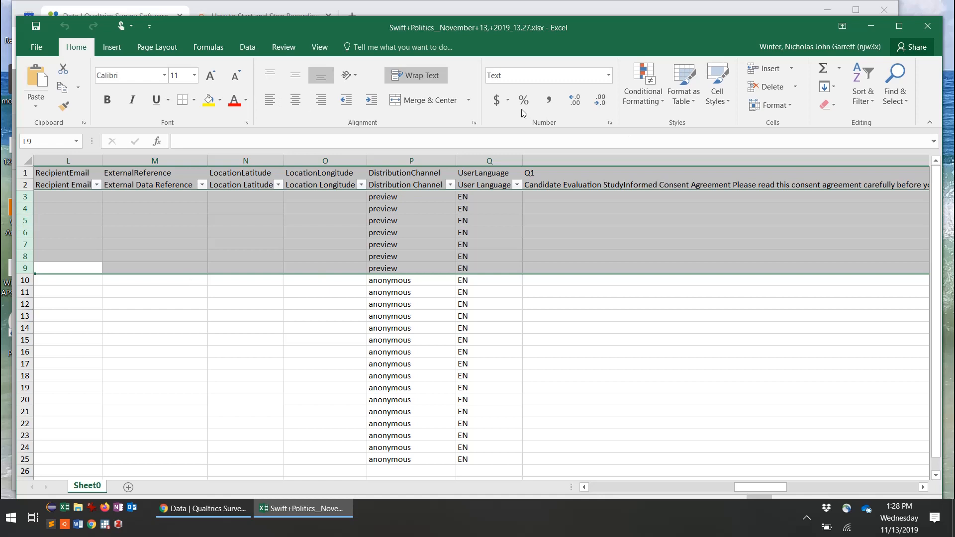
Step: Delete preview rows 3–9, leaving 16 anonymous responses in rows 3–18
{"action": "left_click", "coordinate": [772, 88]}
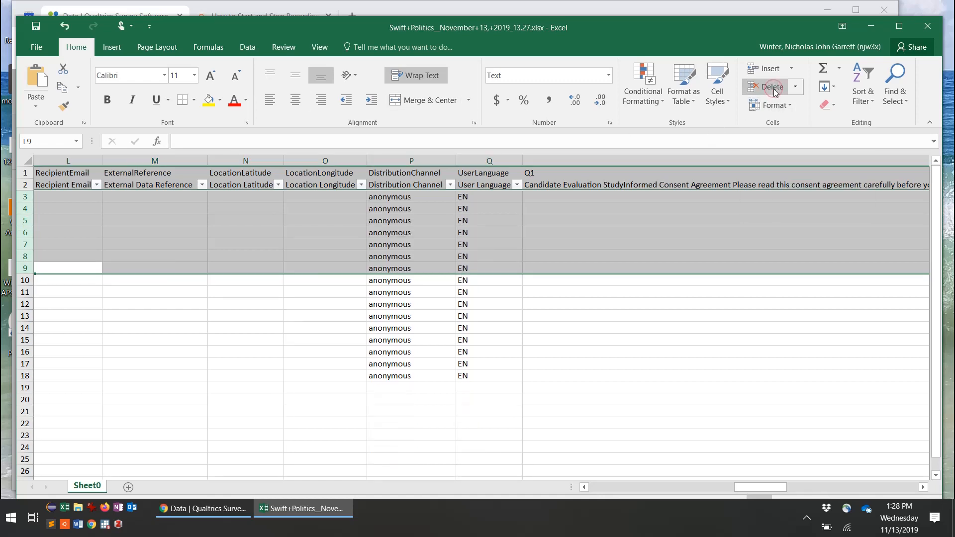
{"action": "left_click", "coordinate": [432, 245]}
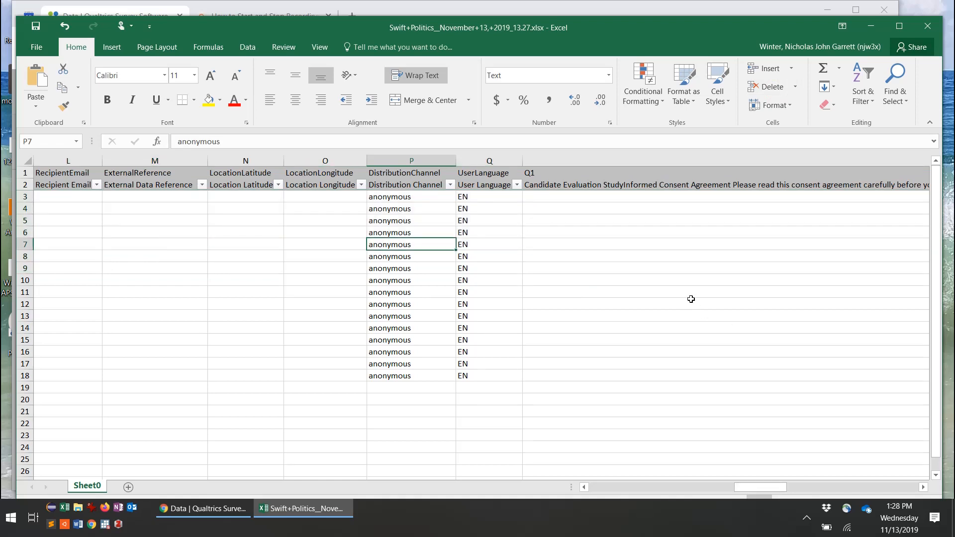
{"action": "left_click", "coordinate": [564, 211]}
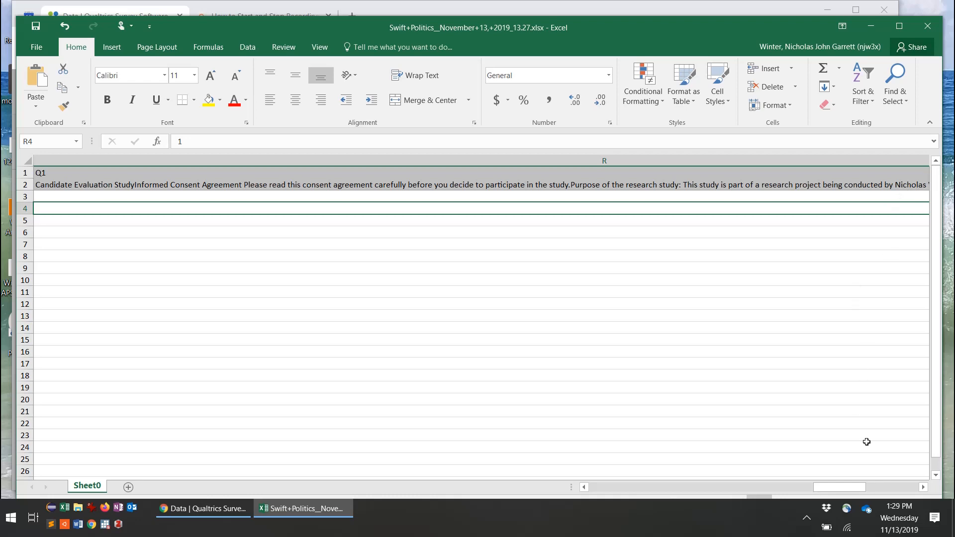
Step: Delete the Q1 consent column so favorability moves into column R
{"action": "left_click", "coordinate": [921, 487]}
{"action": "left_click", "coordinate": [922, 488]}
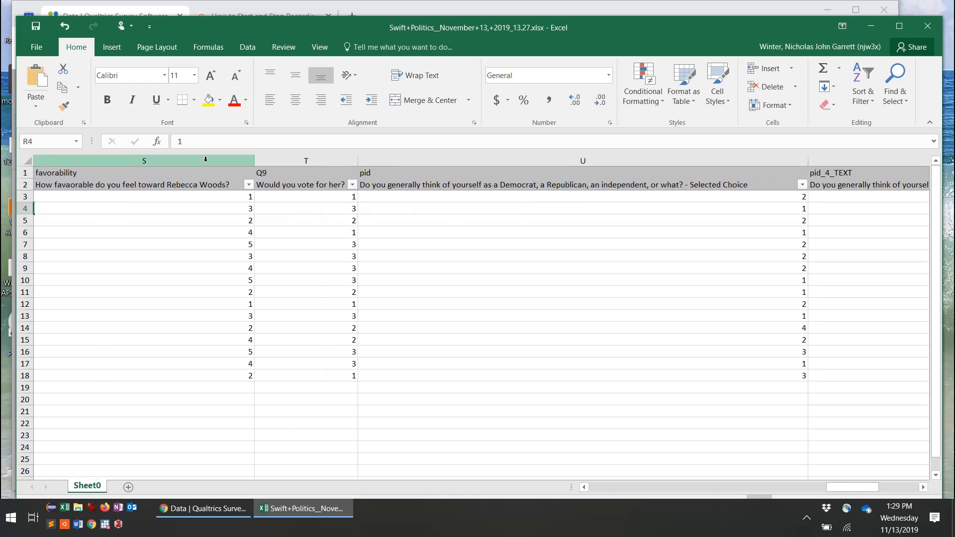
{"action": "left_click_drag", "start_coordinate": [206, 159], "coordinate": [738, 164]}
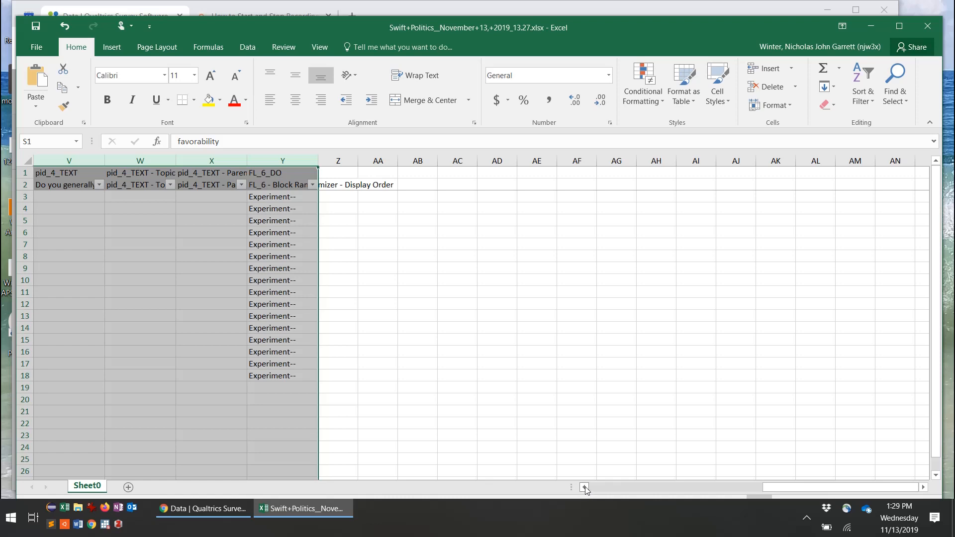
{"action": "left_click_drag", "start_coordinate": [585, 489], "coordinate": [585, 489]}
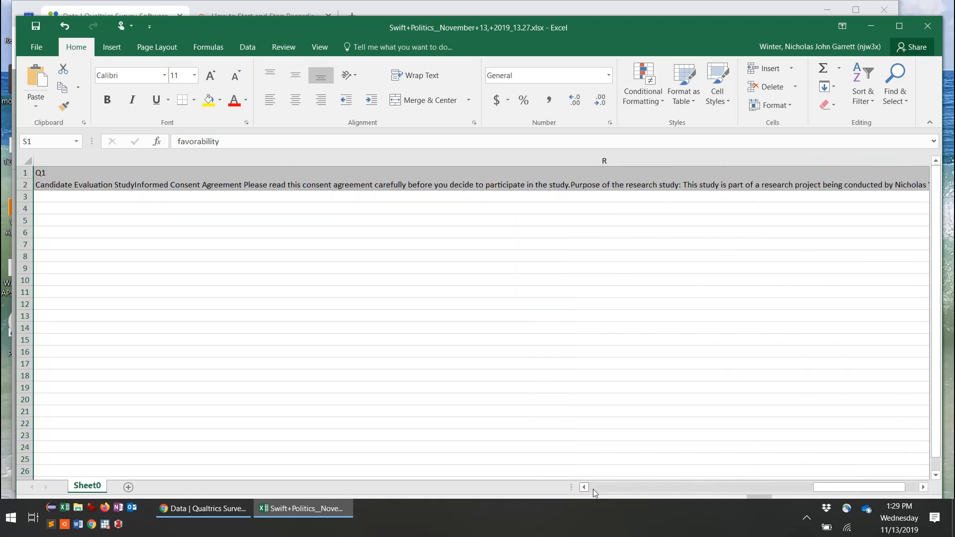
{"action": "left_click", "coordinate": [506, 157]}
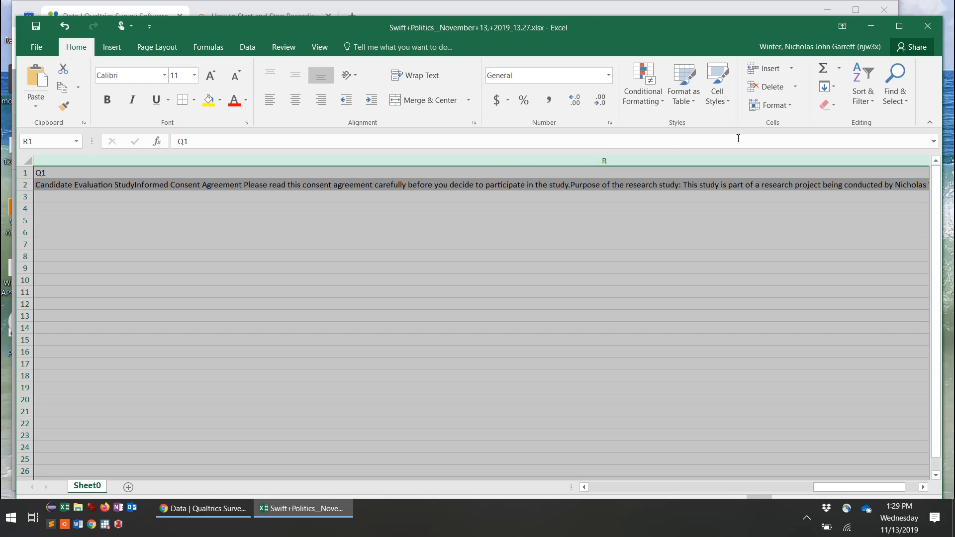
{"action": "left_click", "coordinate": [773, 88]}
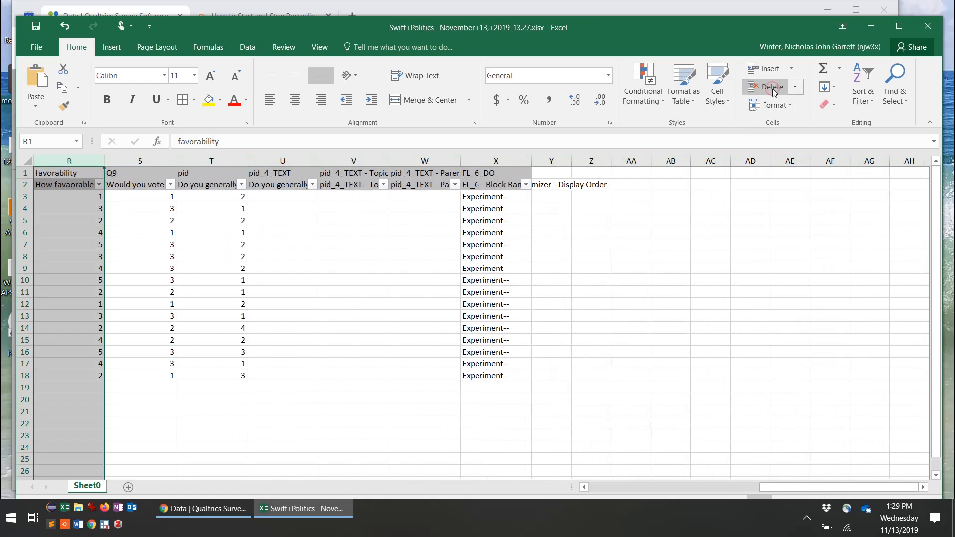
Step: Widen the FL_6_DO column to about 33 so condition names show fully
{"action": "left_click", "coordinate": [584, 487]}
{"action": "left_click", "coordinate": [584, 487]}
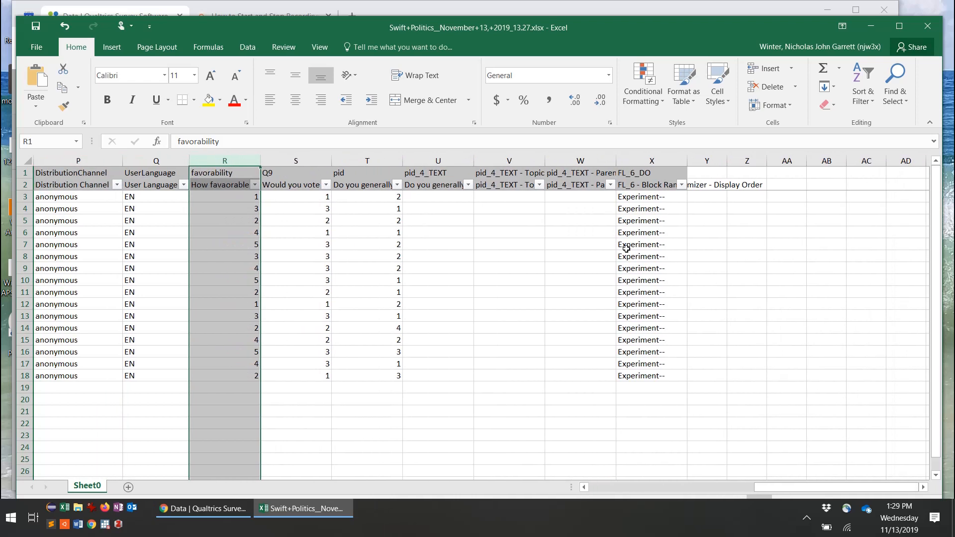
{"action": "left_click_drag", "start_coordinate": [690, 164], "coordinate": [770, 160]}
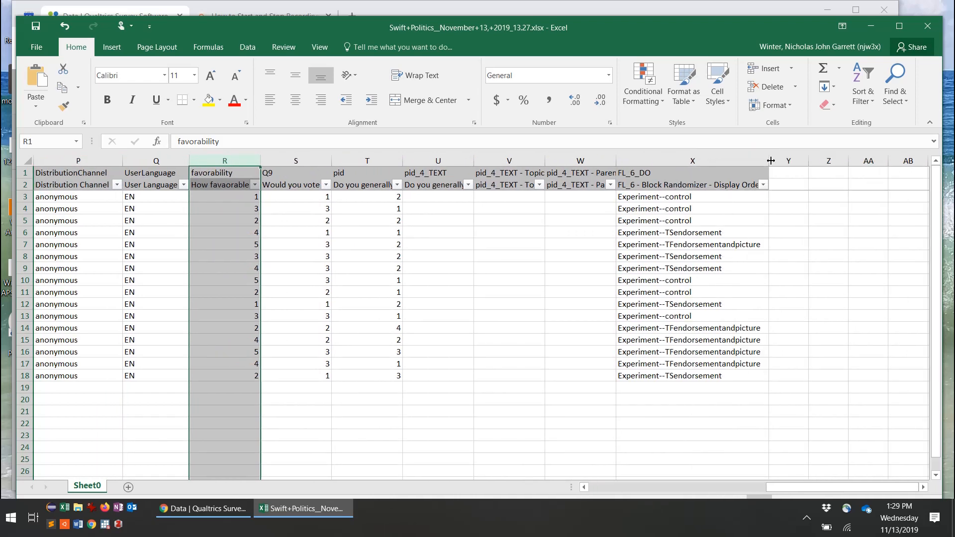
{"action": "left_click", "coordinate": [235, 237]}
{"action": "left_click", "coordinate": [228, 172]}
{"action": "left_click", "coordinate": [228, 172]}
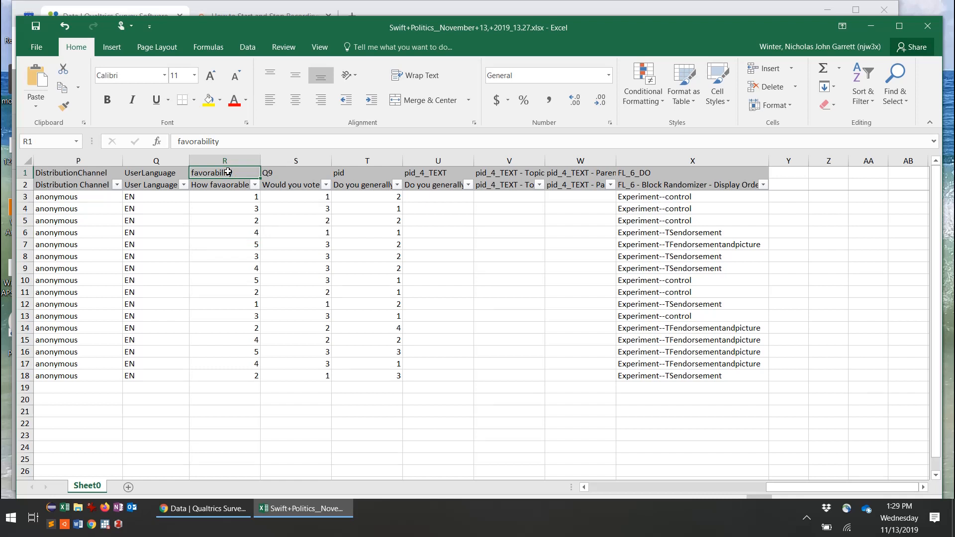
{"action": "key", "text": "Down"}
{"action": "key", "text": "Down"}
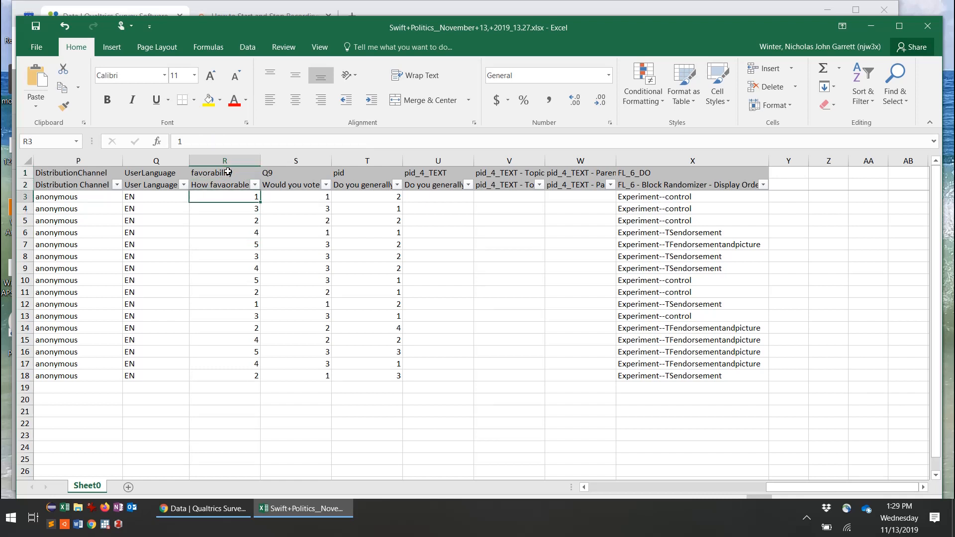
{"action": "key", "text": "Down"}
{"action": "key", "text": "Down"}
{"action": "key", "text": "Down"}
{"action": "key", "text": "Down"}
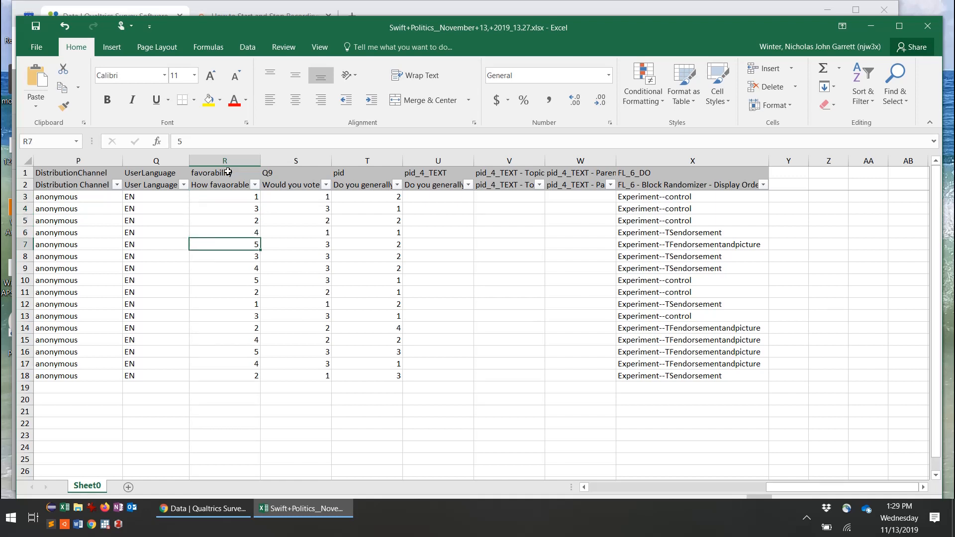
{"action": "key", "text": "Up"}
{"action": "key", "text": "Up"}
{"action": "key", "text": "Up"}
{"action": "key", "text": "Up"}
{"action": "key", "text": "Up"}
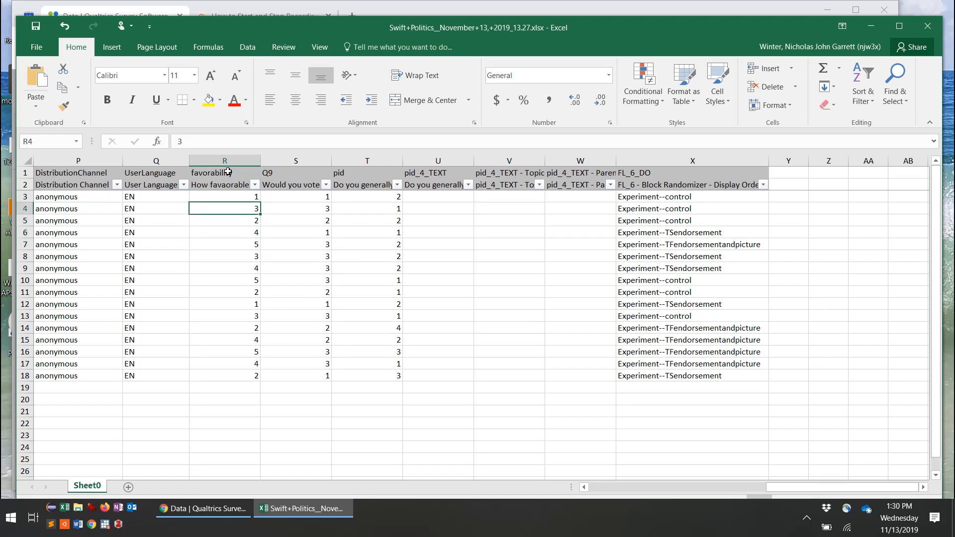
{"action": "key", "text": "Right"}
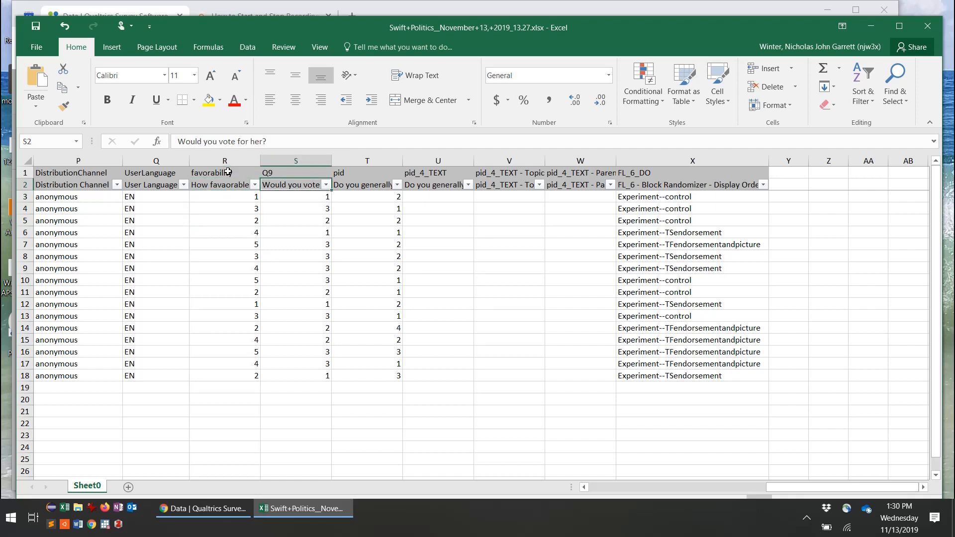
{"action": "key", "text": "Down"}
{"action": "key", "text": "Down"}
{"action": "key", "text": "Down"}
{"action": "key", "text": "Down"}
{"action": "key", "text": "Down"}
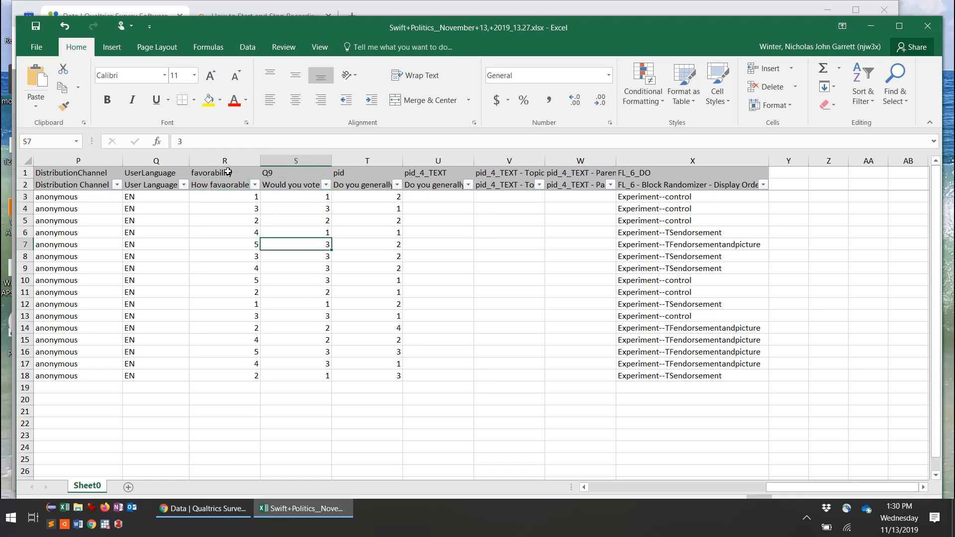
{"action": "key", "text": "Up"}
{"action": "key", "text": "Up"}
{"action": "key", "text": "Up"}
{"action": "key", "text": "Up"}
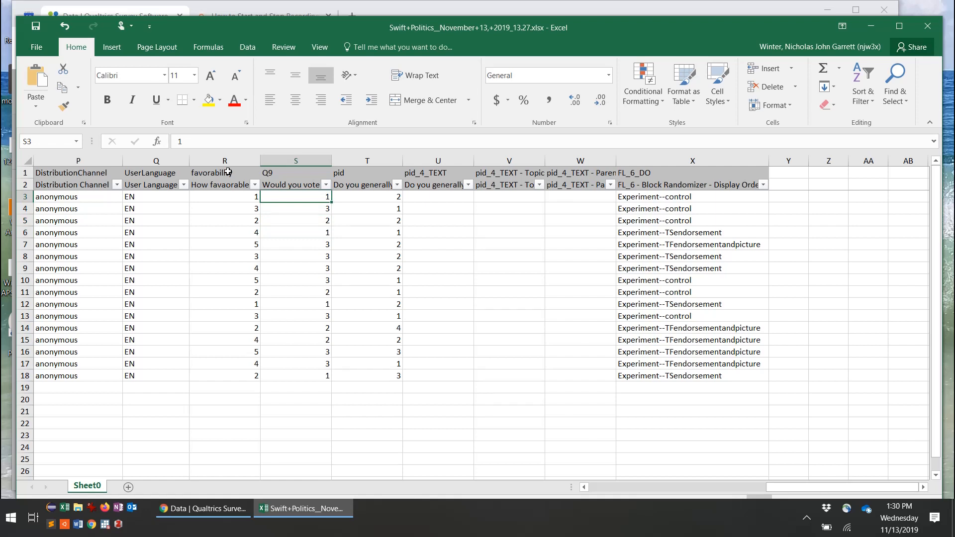
{"action": "key", "text": "Right"}
{"action": "key", "text": "Up"}
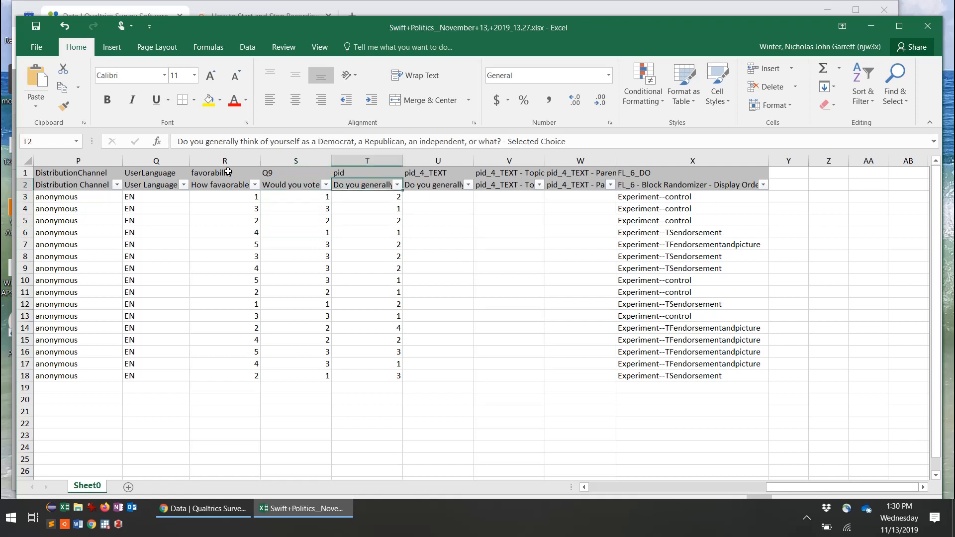
{"action": "key", "text": "Down"}
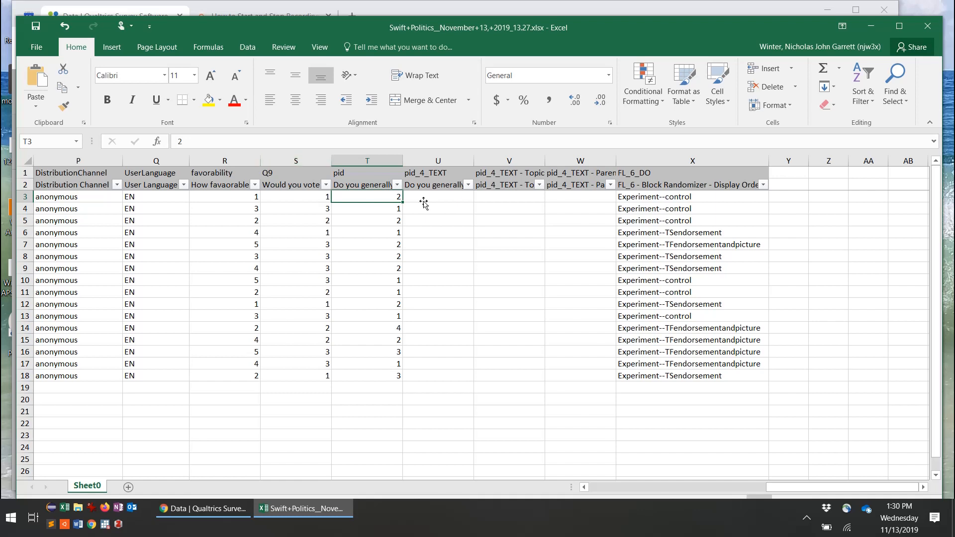
Step: Delete the three empty pid_4_TEXT columns so FL_6_DO becomes column U
{"action": "left_click", "coordinate": [428, 181]}
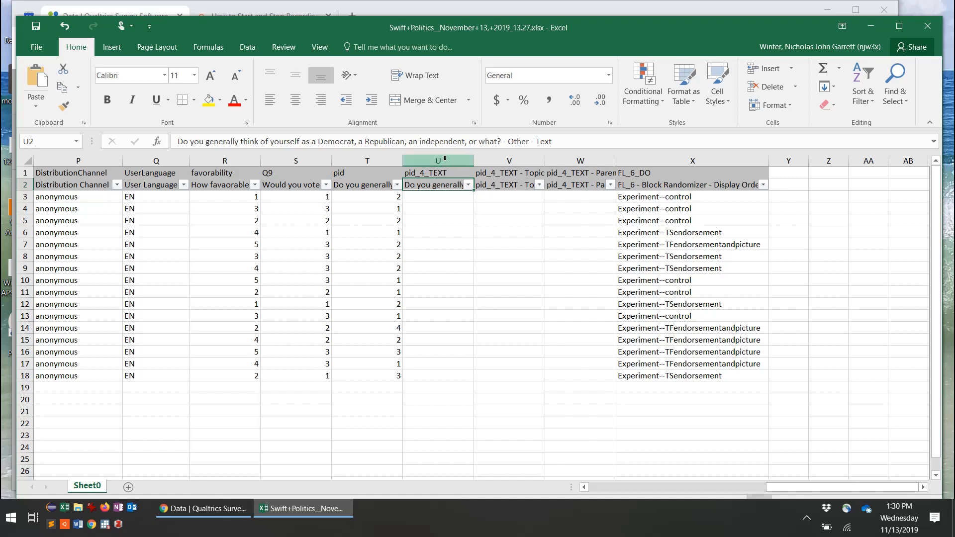
{"action": "left_click_drag", "start_coordinate": [445, 158], "coordinate": [570, 160]}
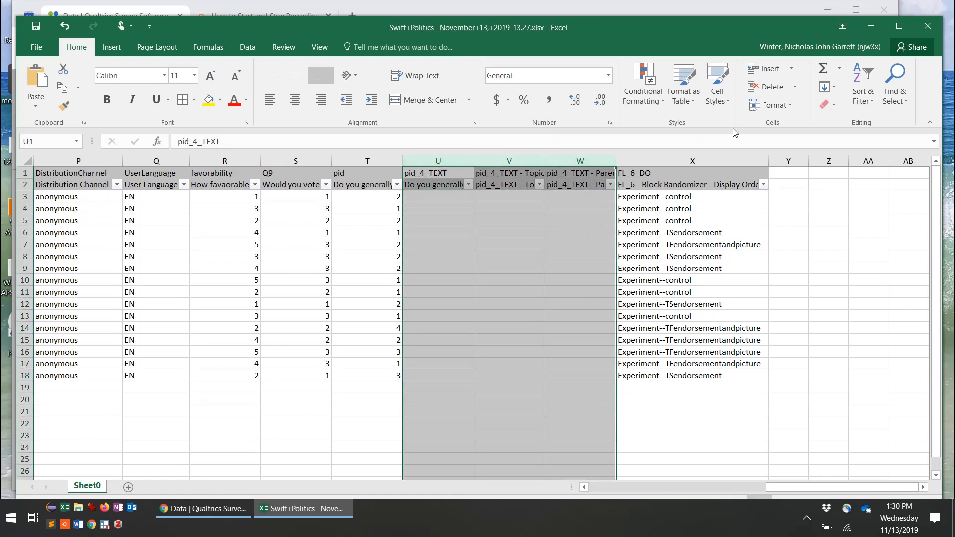
{"action": "left_click", "coordinate": [773, 90]}
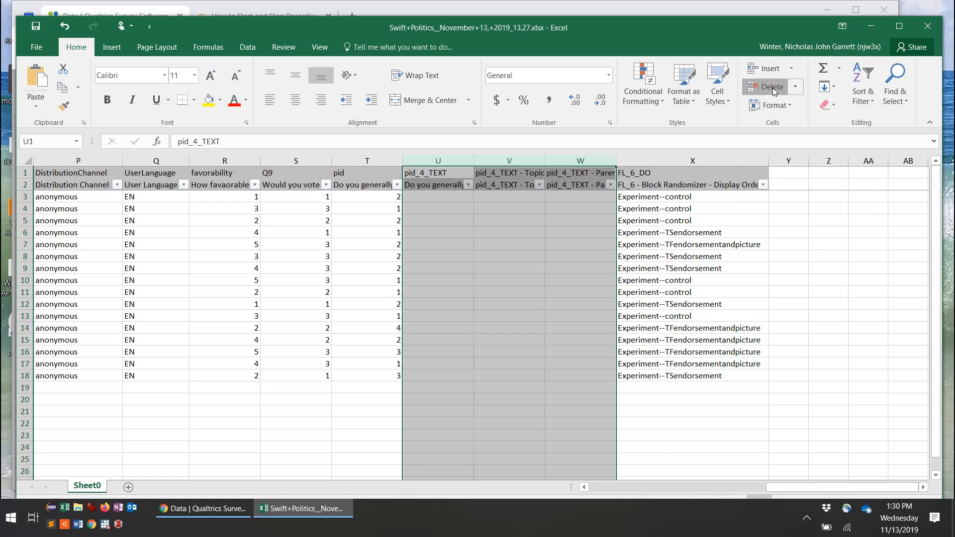
{"action": "left_click", "coordinate": [441, 221]}
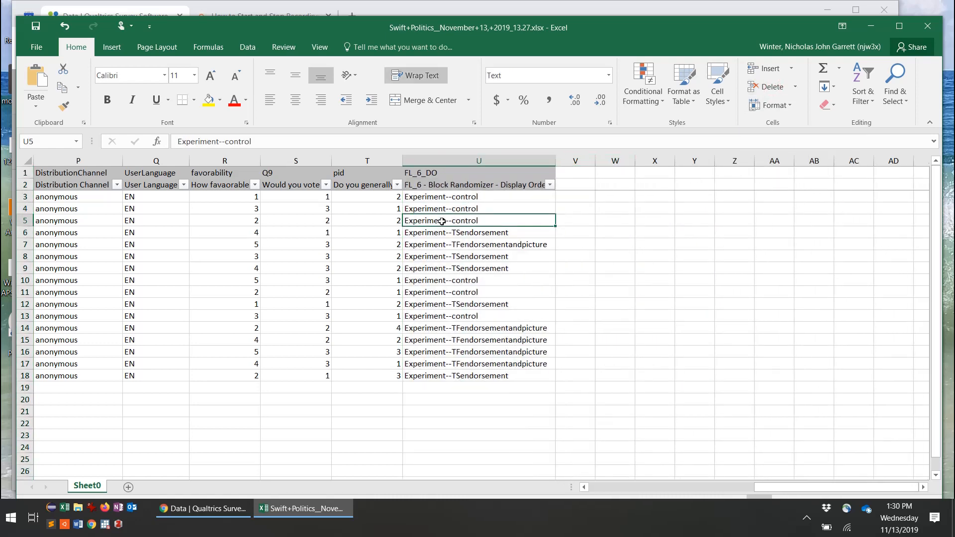
{"action": "left_click", "coordinate": [427, 186]}
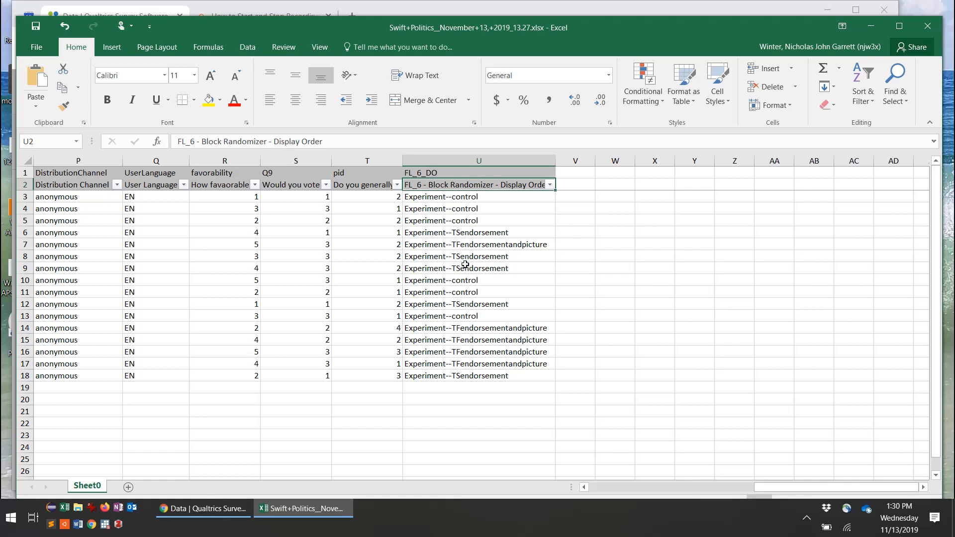
Step: Sort the rows A to Z by FL_6_DO, putting the six control rows first
{"action": "left_click", "coordinate": [550, 185]}
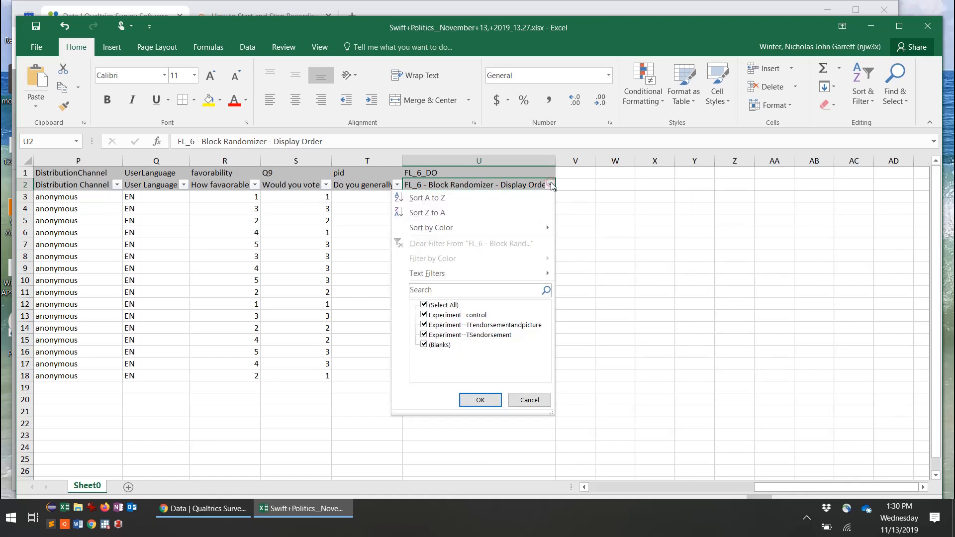
{"action": "left_click", "coordinate": [505, 198]}
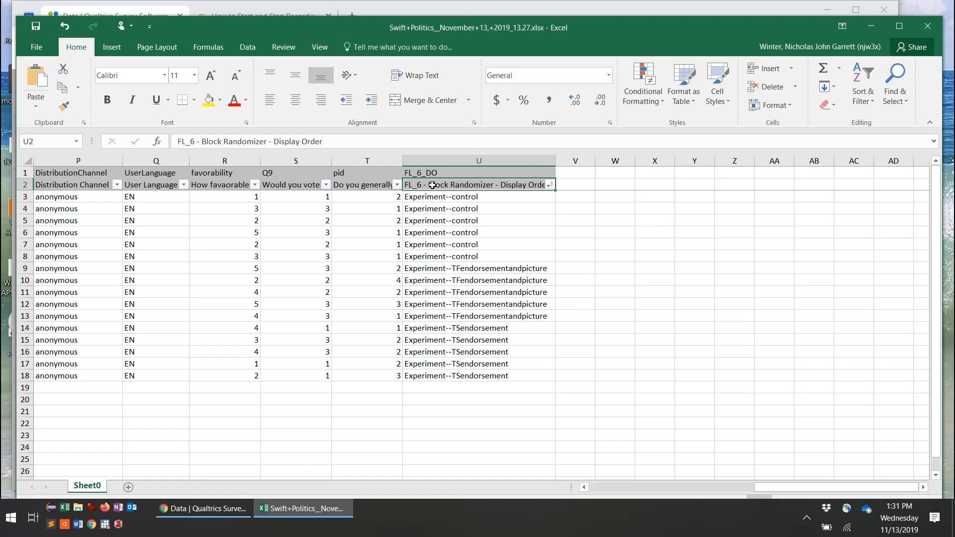
Step: Rename header U2 to 'Condition' and R2 to 'Favorable'
{"action": "type", "text": "Condition"}
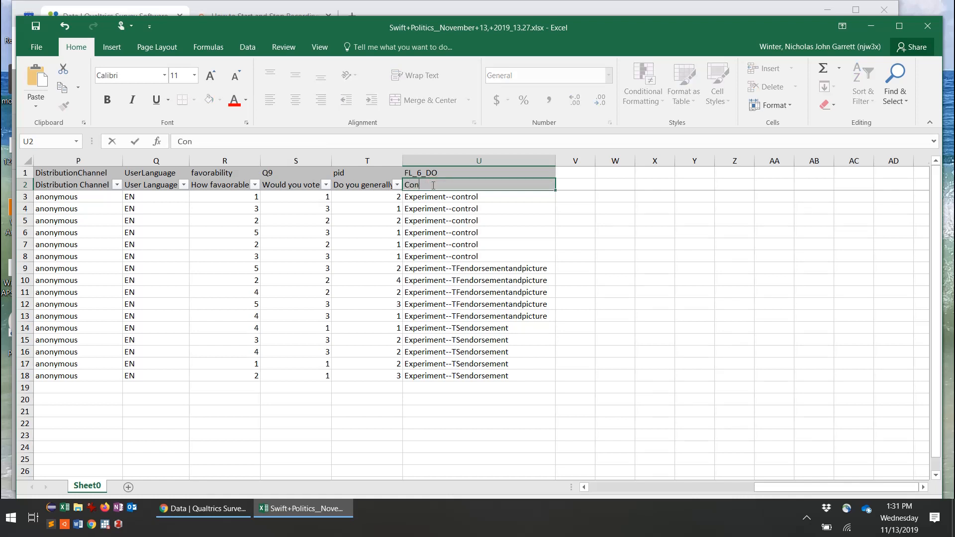
{"action": "key", "text": "Return"}
{"action": "key", "text": "Up"}
{"action": "key", "text": "Left"}
{"action": "key", "text": "Left"}
{"action": "key", "text": "Left"}
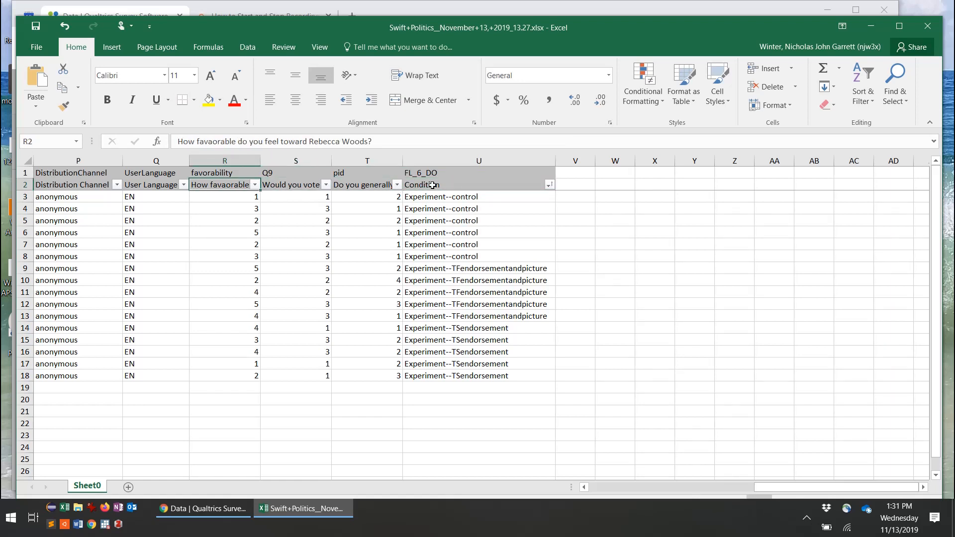
{"action": "type", "text": "Favorable"}
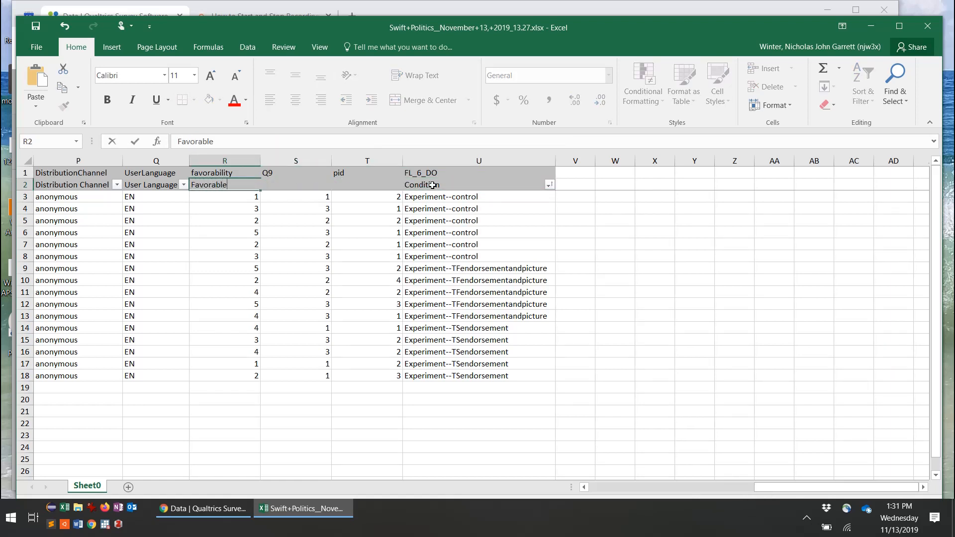
{"action": "key", "text": "Return"}
Step: Rename header S2 to 'Vote' and T2 to 'Party ID'
{"action": "key", "text": "Up"}
{"action": "key", "text": "Right"}
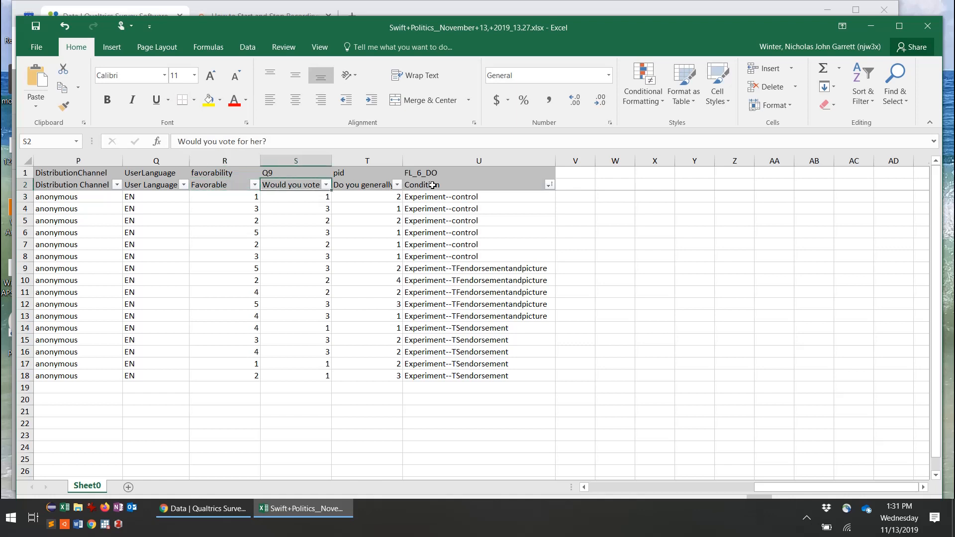
{"action": "type", "text": "Vote"}
{"action": "key", "text": "Return"}
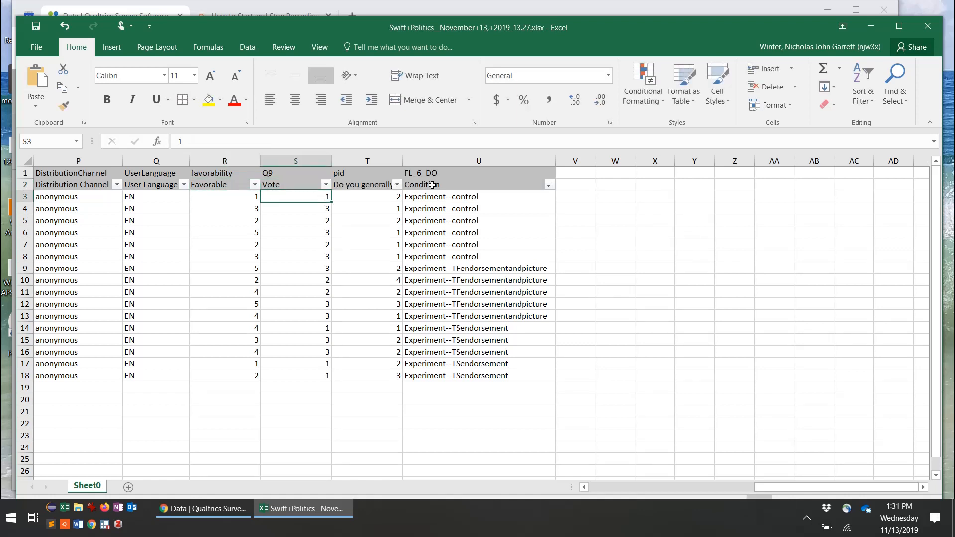
{"action": "key", "text": "Up"}
{"action": "key", "text": "Right"}
{"action": "type", "text": "Party ID"}
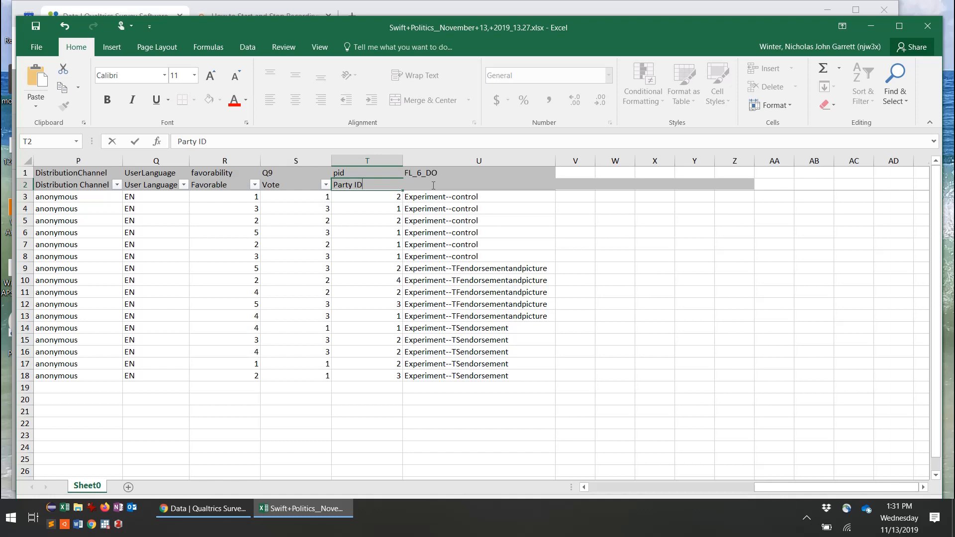
{"action": "key", "text": "Return"}
{"action": "key", "text": "Up"}
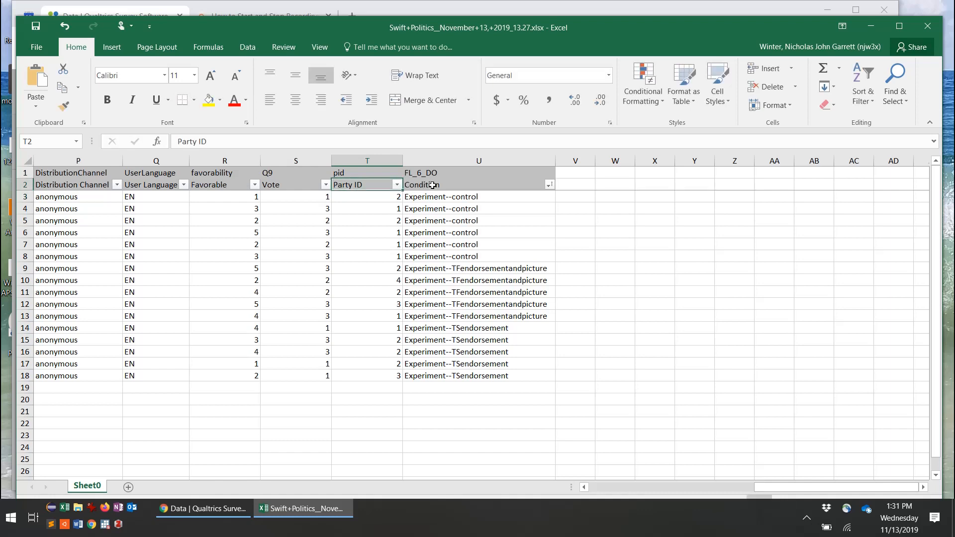
{"action": "key", "text": "Right"}
{"action": "key", "text": "Left"}
{"action": "key", "text": "Left"}
{"action": "key", "text": "Left"}
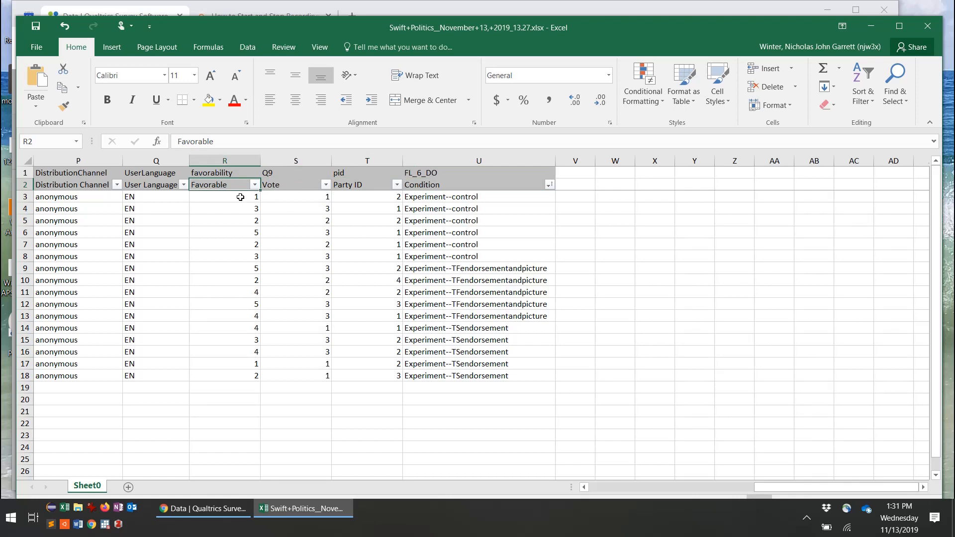
Step: Maximize the workbook window and zoom the sheet to 90%
{"action": "left_click_drag", "start_coordinate": [240, 197], "coordinate": [239, 372]}
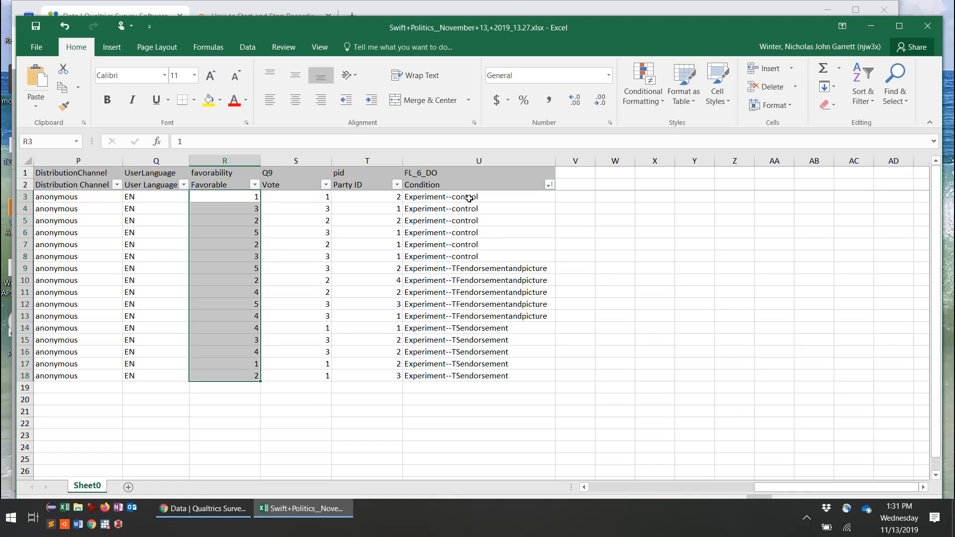
{"action": "left_click_drag", "start_coordinate": [469, 199], "coordinate": [468, 371]}
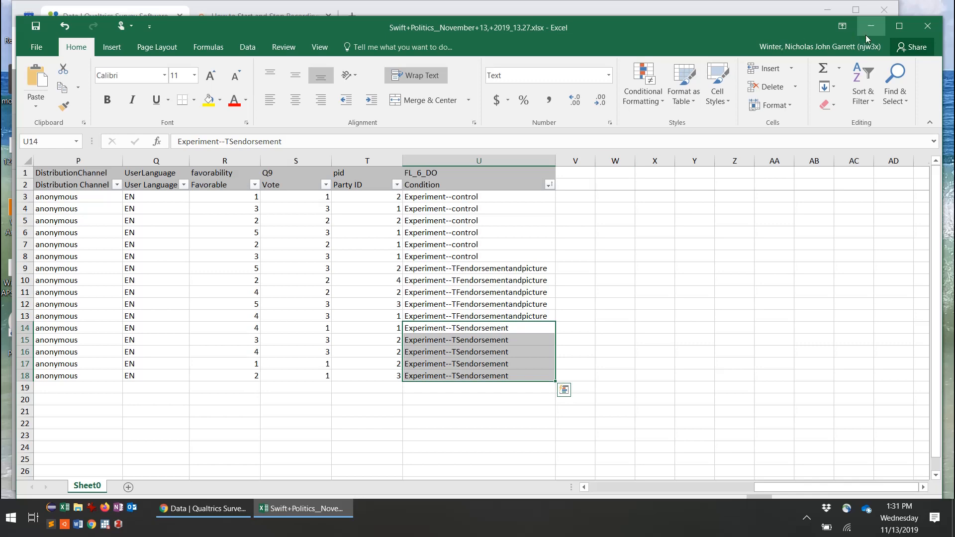
{"action": "left_click", "coordinate": [898, 26]}
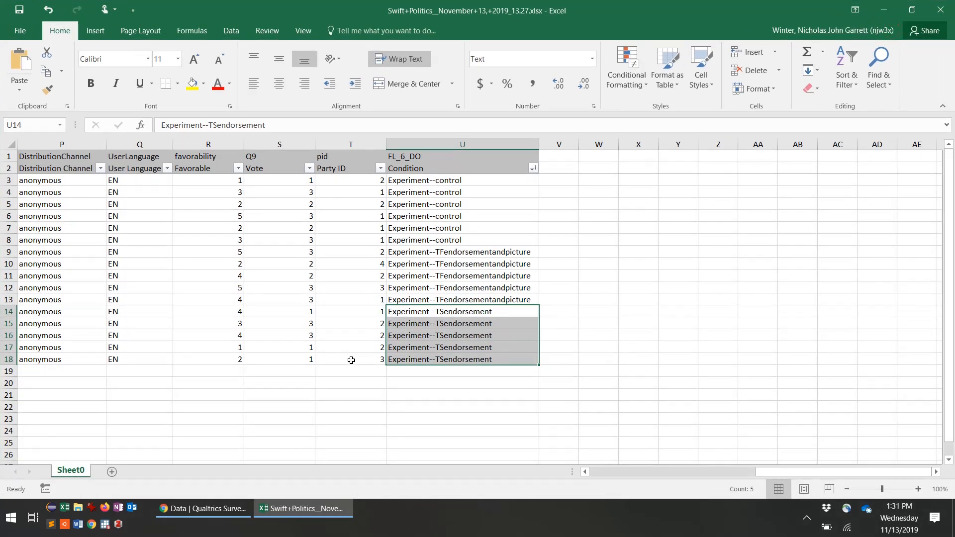
{"action": "left_click", "coordinate": [847, 489]}
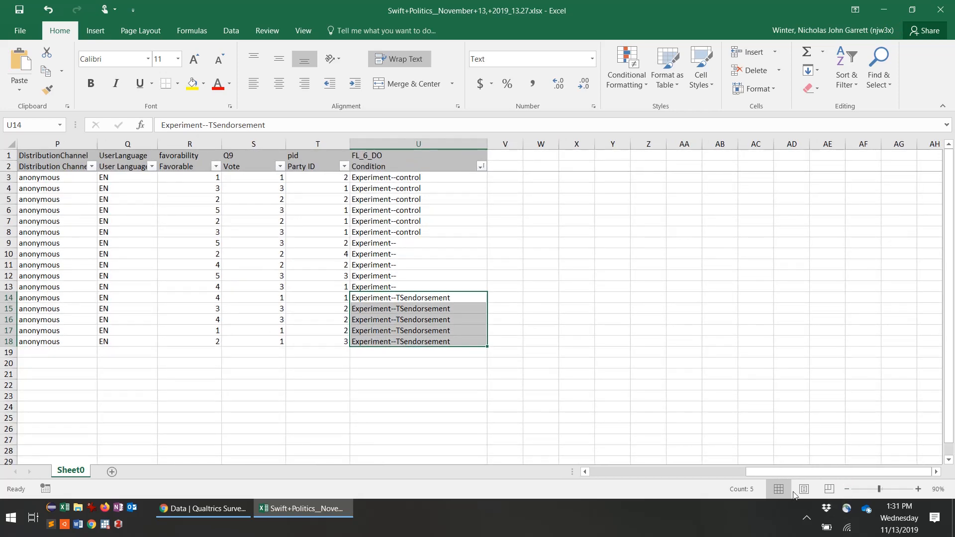
Step: Scroll across the sheet and select empty cell W6 beside the data
{"action": "left_click", "coordinate": [585, 472]}
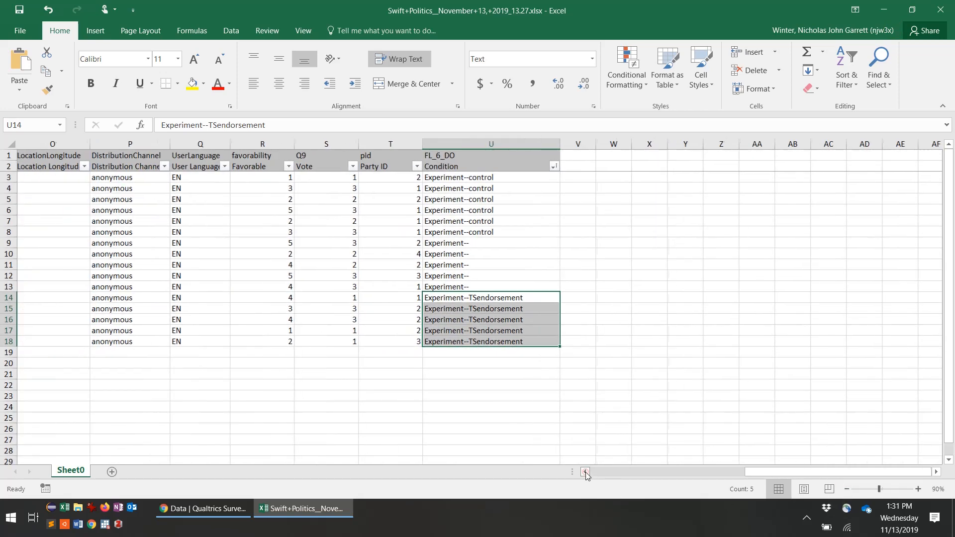
{"action": "left_click", "coordinate": [585, 472]}
{"action": "left_click", "coordinate": [586, 472]}
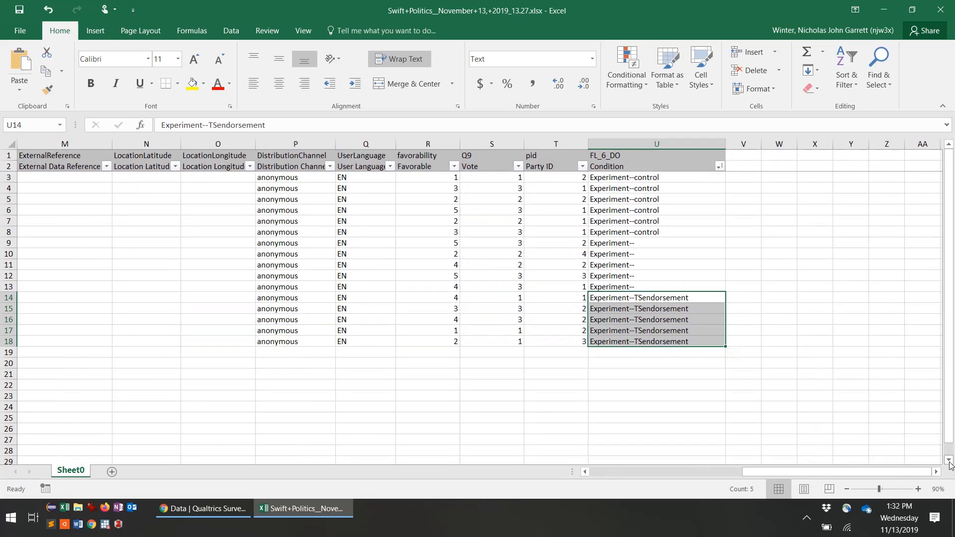
{"action": "left_click", "coordinate": [949, 461]}
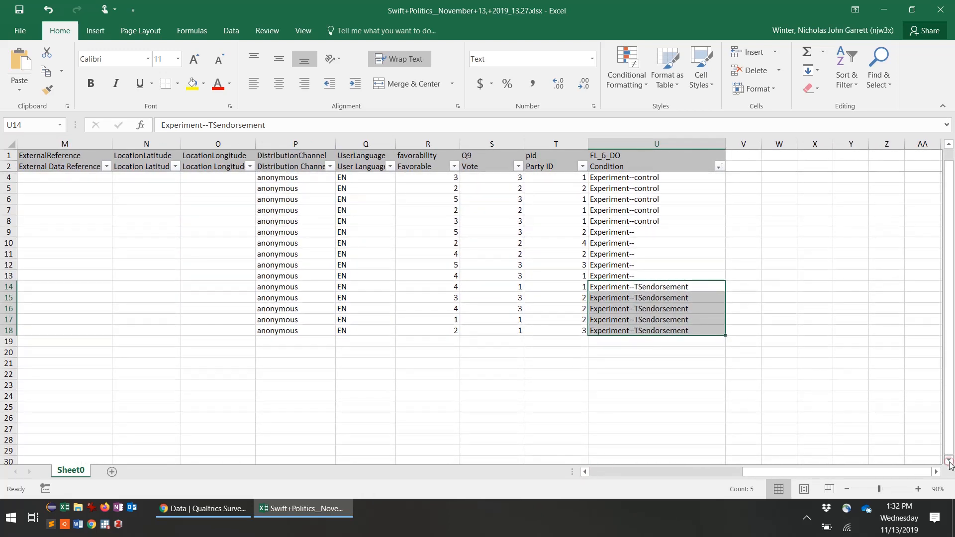
{"action": "left_click", "coordinate": [361, 358]}
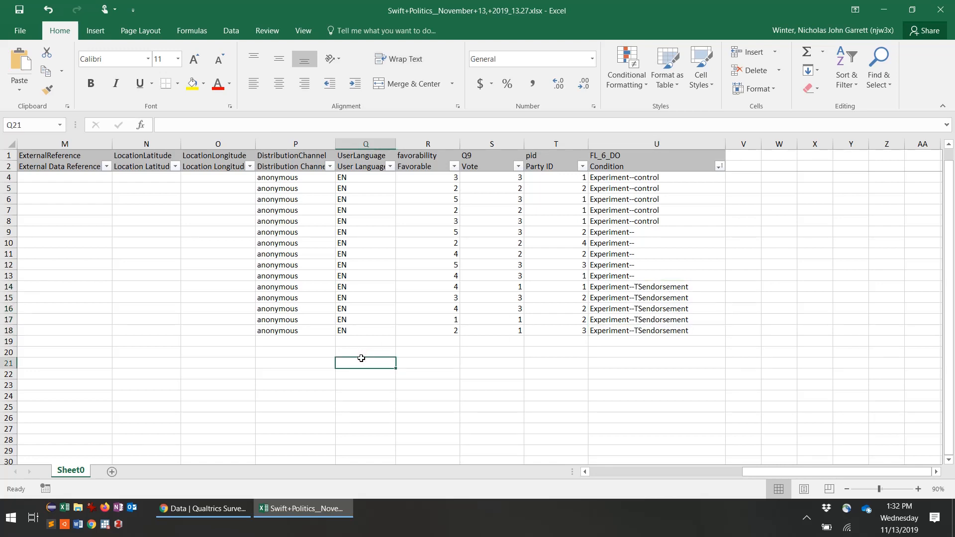
{"action": "left_click", "coordinate": [937, 474]}
{"action": "left_click", "coordinate": [937, 474]}
{"action": "left_click", "coordinate": [937, 474]}
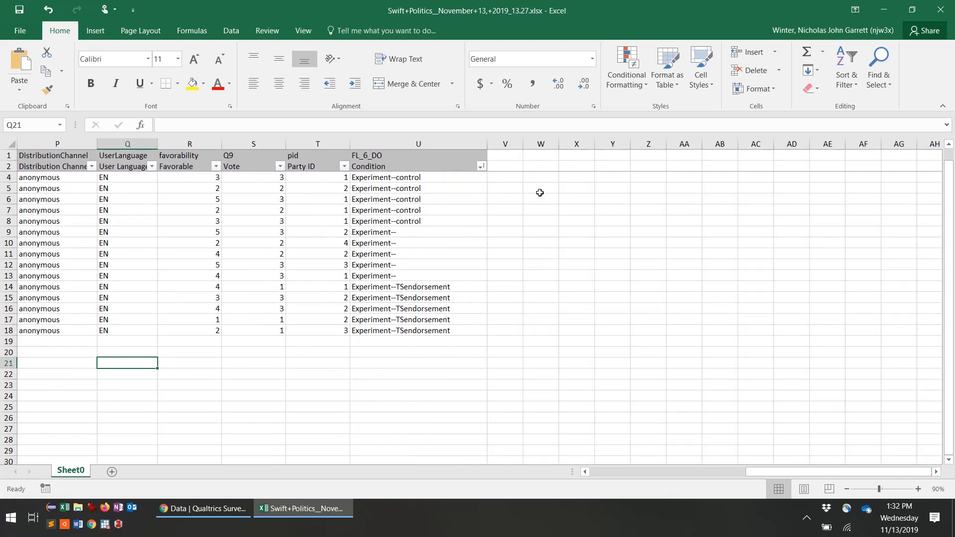
{"action": "left_click", "coordinate": [533, 199]}
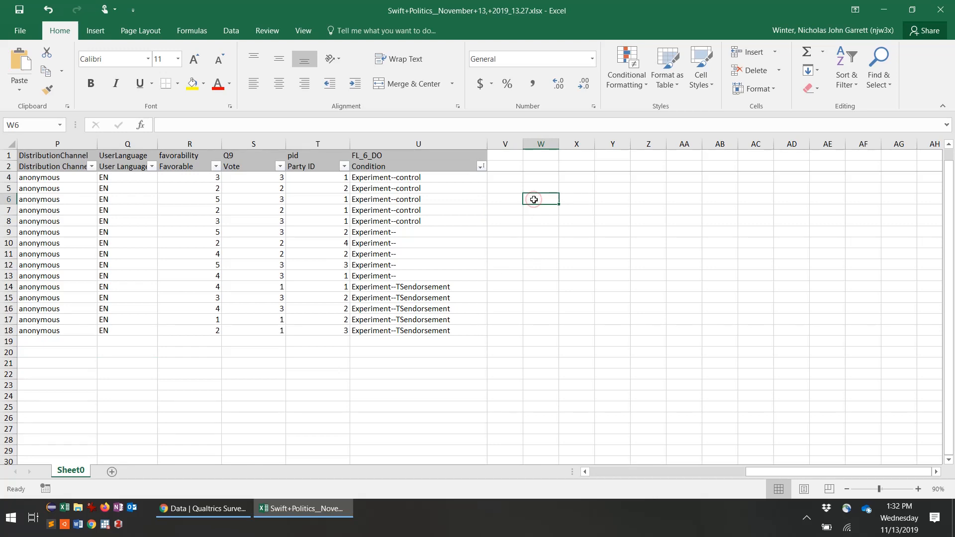
Step: Insert a PivotChart & PivotTable from range R2:U18, placed at W6 on Sheet0
{"action": "left_click", "coordinate": [99, 33]}
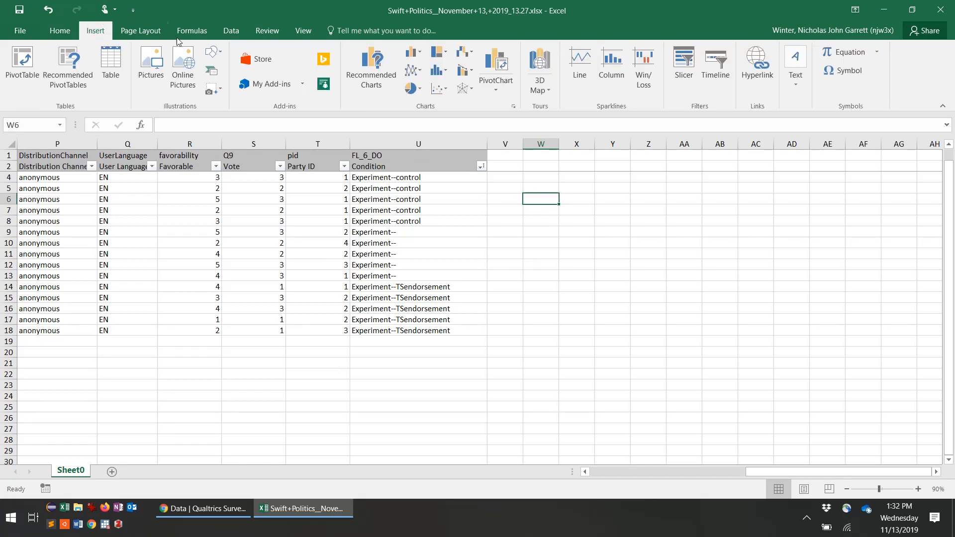
{"action": "left_click", "coordinate": [497, 91]}
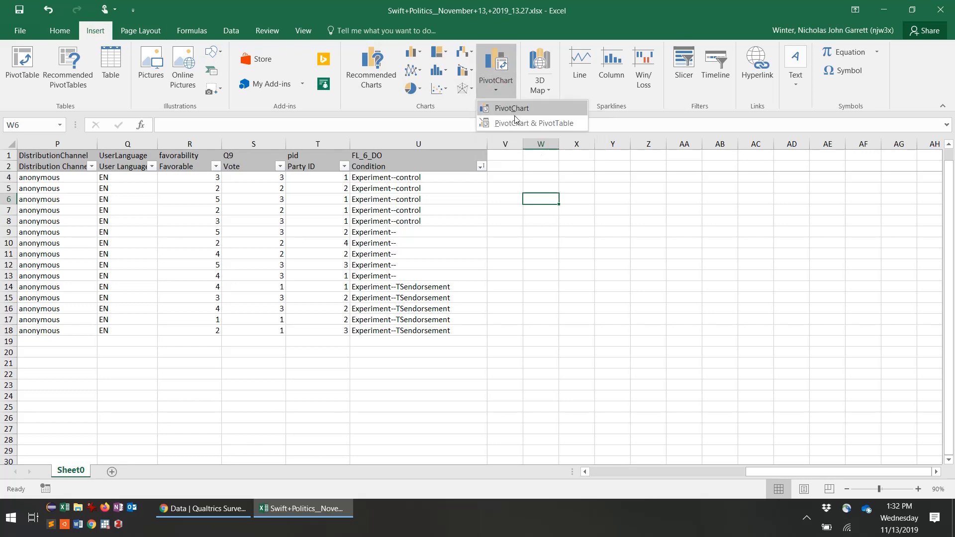
{"action": "left_click", "coordinate": [565, 122]}
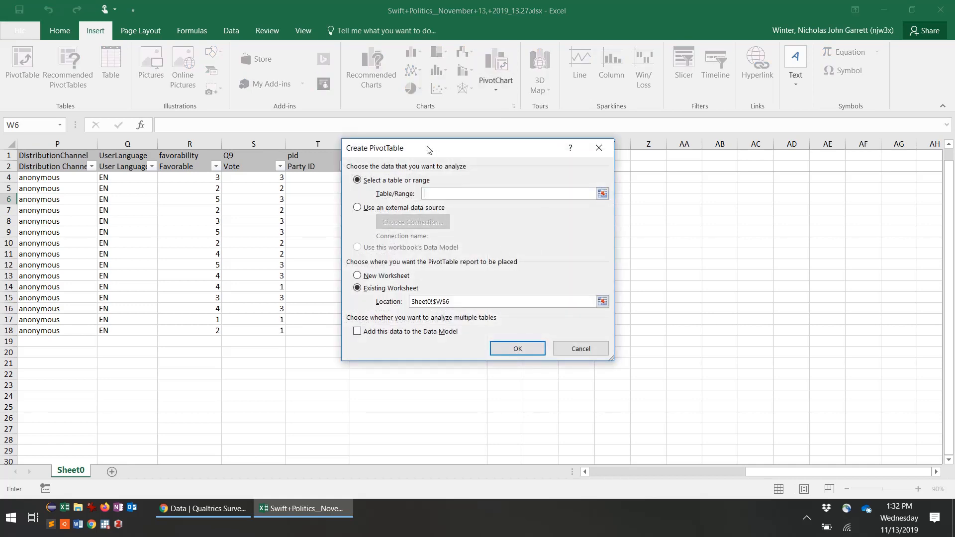
{"action": "left_click_drag", "start_coordinate": [427, 149], "coordinate": [649, 202]}
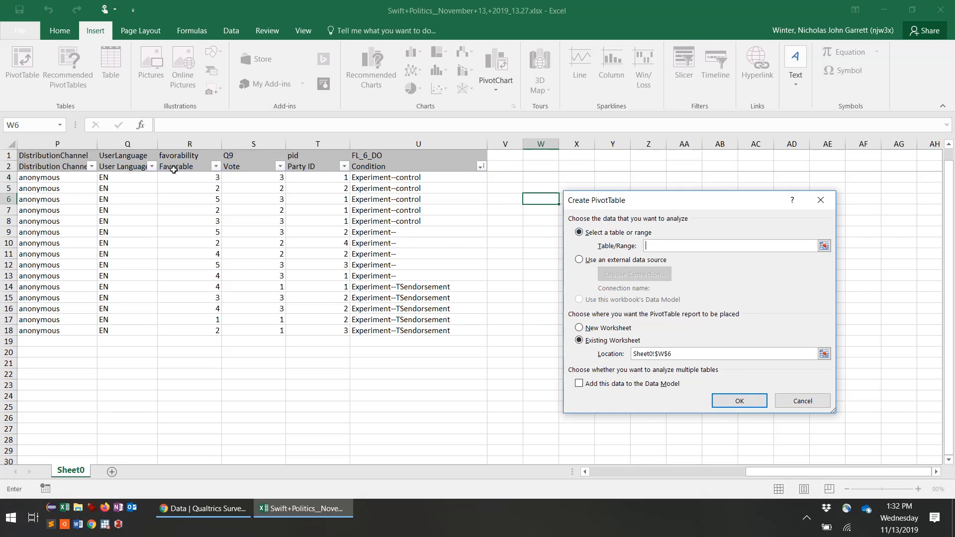
{"action": "left_click_drag", "start_coordinate": [173, 170], "coordinate": [406, 339]}
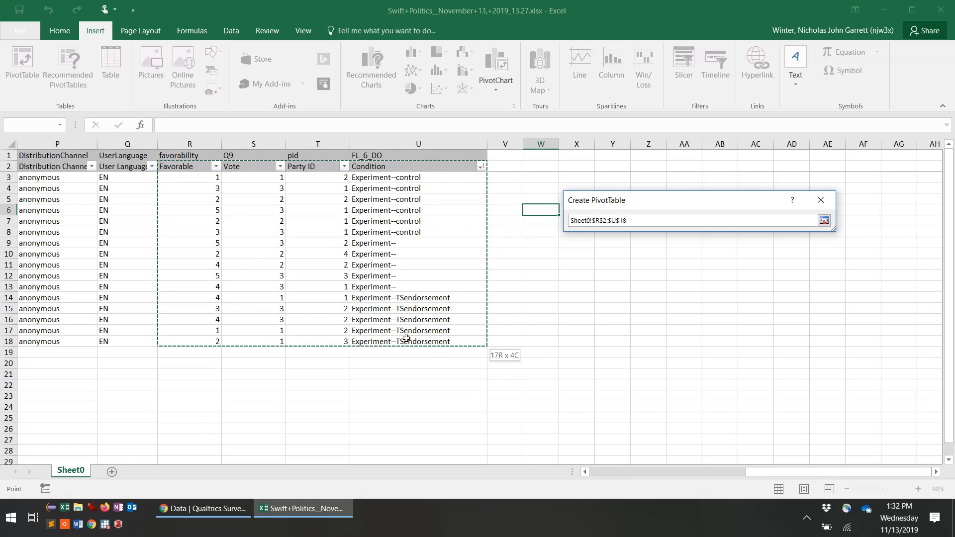
{"action": "left_click_drag", "start_coordinate": [406, 338], "coordinate": [406, 339]}
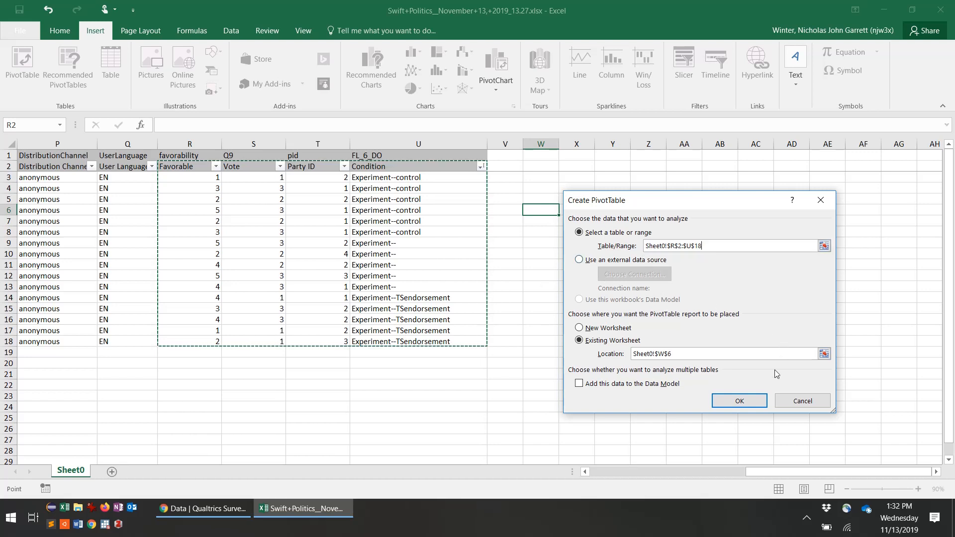
{"action": "left_click", "coordinate": [739, 401]}
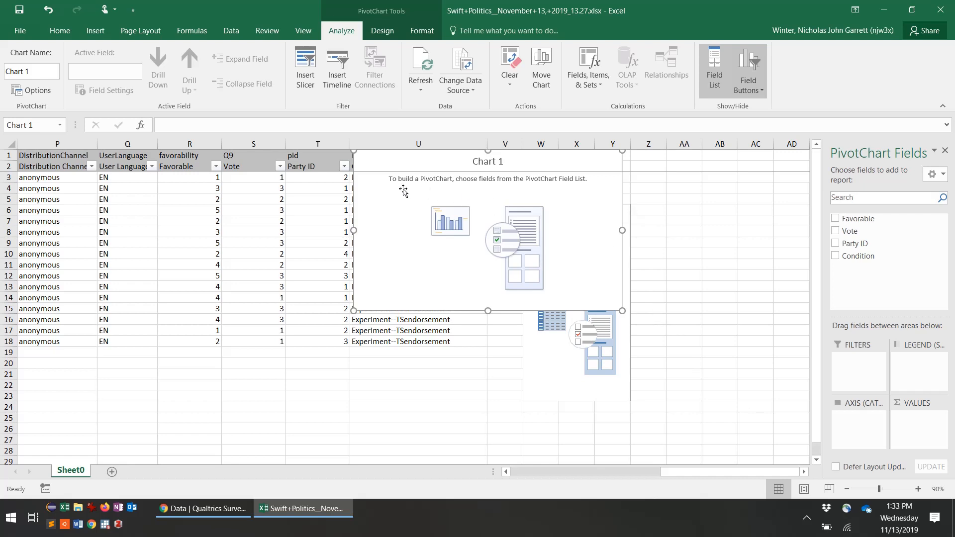
Step: Move the empty Chart 1 next to PivotTable1 and widen the PivotTable Fields pane
{"action": "left_click_drag", "start_coordinate": [386, 190], "coordinate": [680, 250]}
{"action": "left_click_drag", "start_coordinate": [698, 242], "coordinate": [679, 234]}
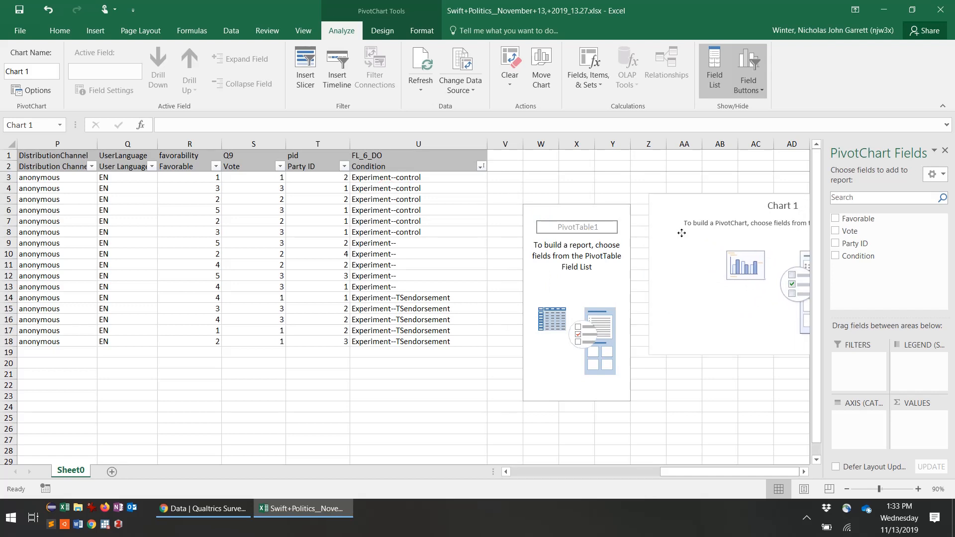
{"action": "left_click", "coordinate": [578, 267]}
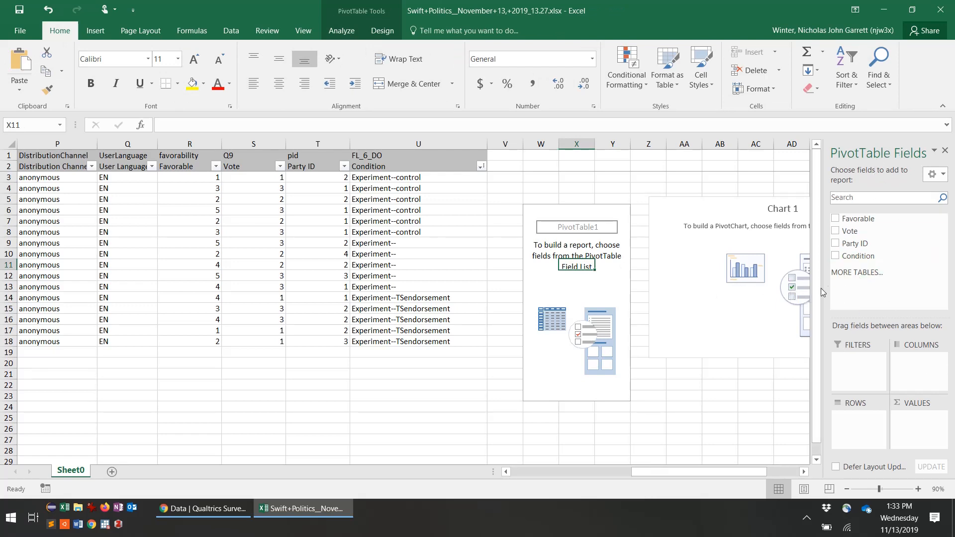
{"action": "left_click_drag", "start_coordinate": [825, 288], "coordinate": [693, 293]}
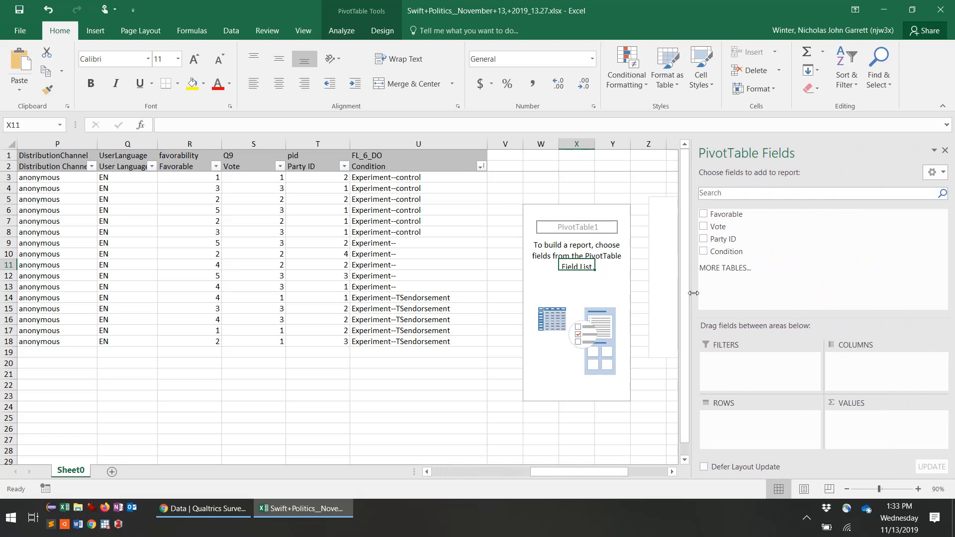
{"action": "left_click", "coordinate": [672, 472]}
{"action": "left_click", "coordinate": [672, 472]}
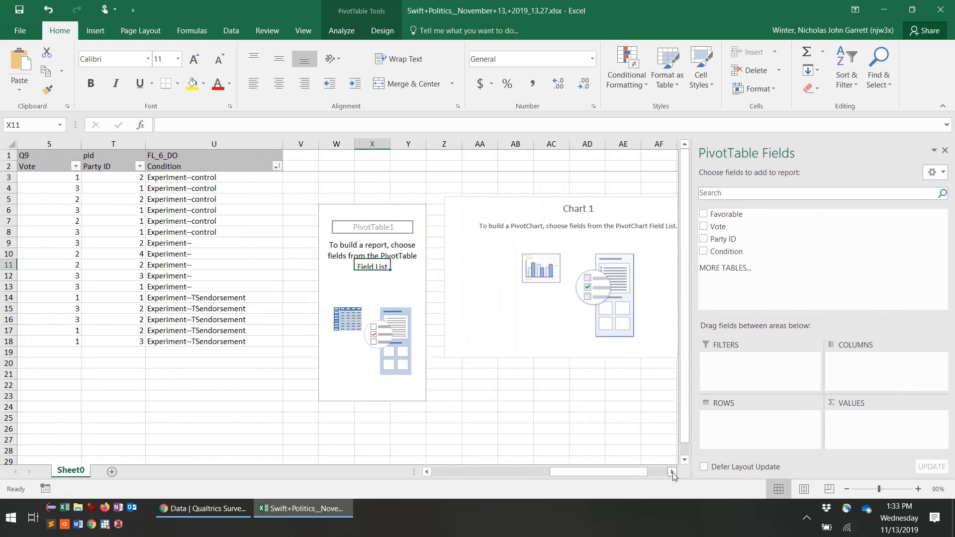
{"action": "left_click", "coordinate": [672, 471]}
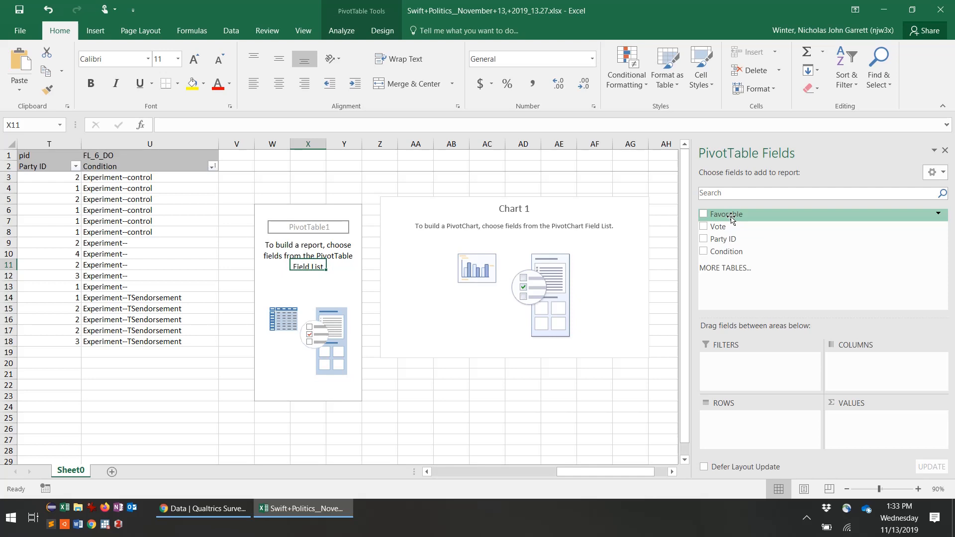
Step: Add Favorable to Values and Condition to Rows, giving totals 16, 20, 14 and 50
{"action": "left_click_drag", "start_coordinate": [731, 219], "coordinate": [860, 427]}
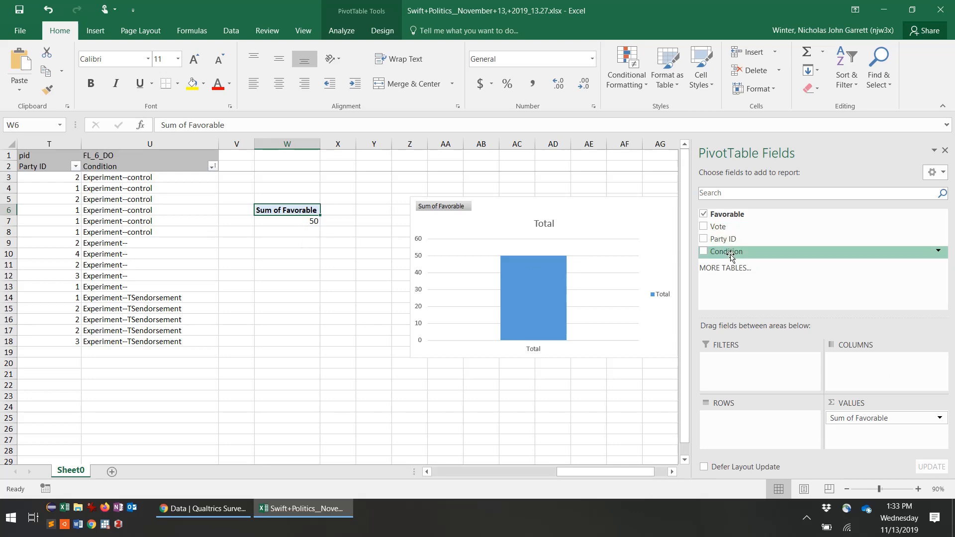
{"action": "left_click_drag", "start_coordinate": [730, 256], "coordinate": [735, 425]}
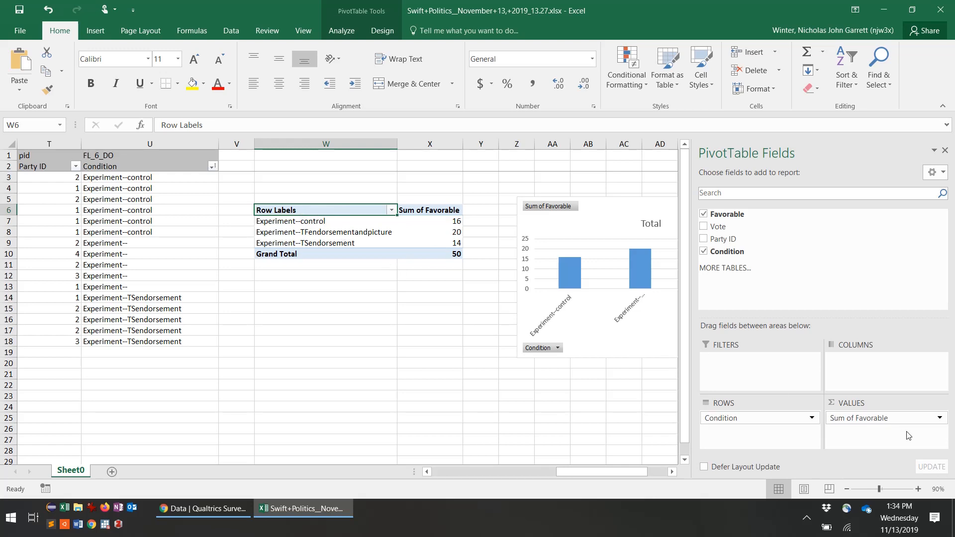
Step: Summarize Favorable by Average instead of Sum: 2.67, 4, 2.8, overall 3.125
{"action": "left_click", "coordinate": [939, 418]}
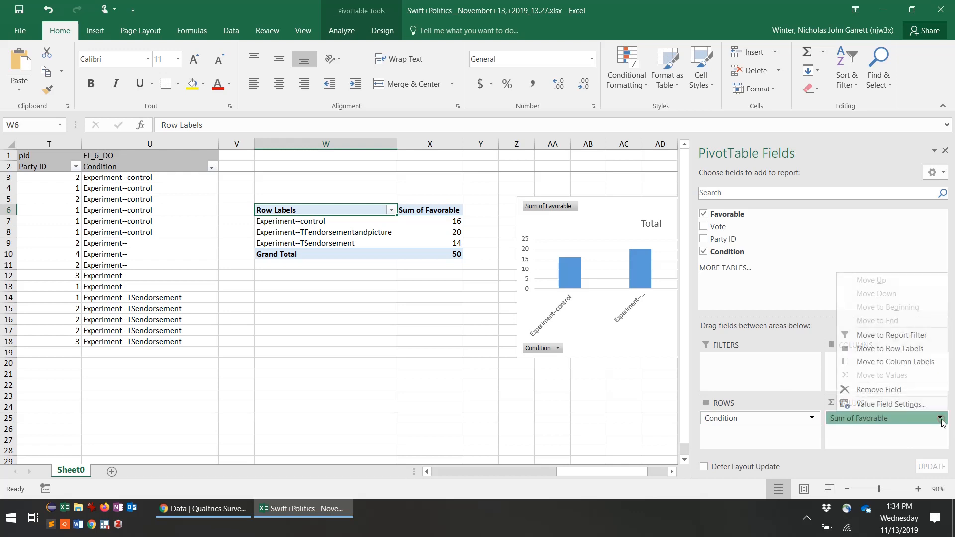
{"action": "left_click", "coordinate": [903, 406]}
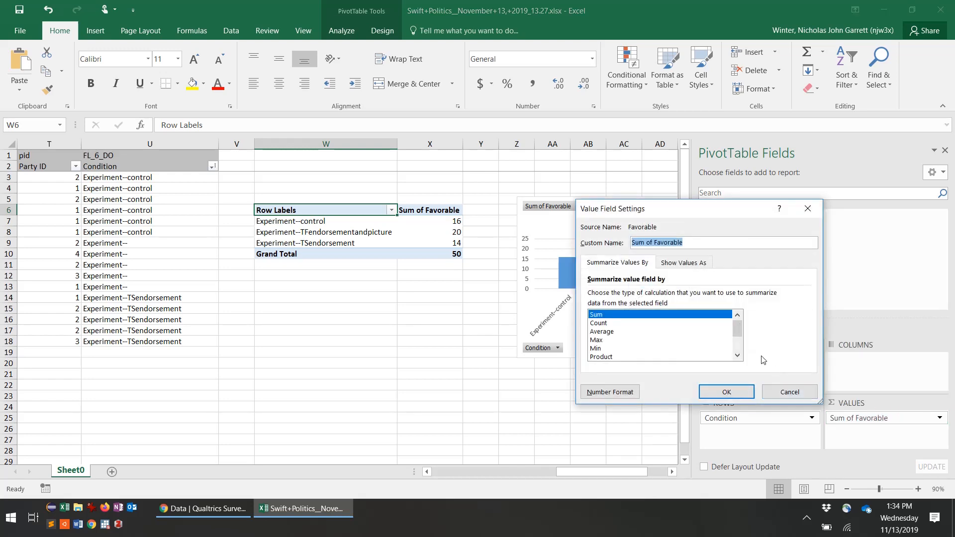
{"action": "left_click", "coordinate": [606, 332]}
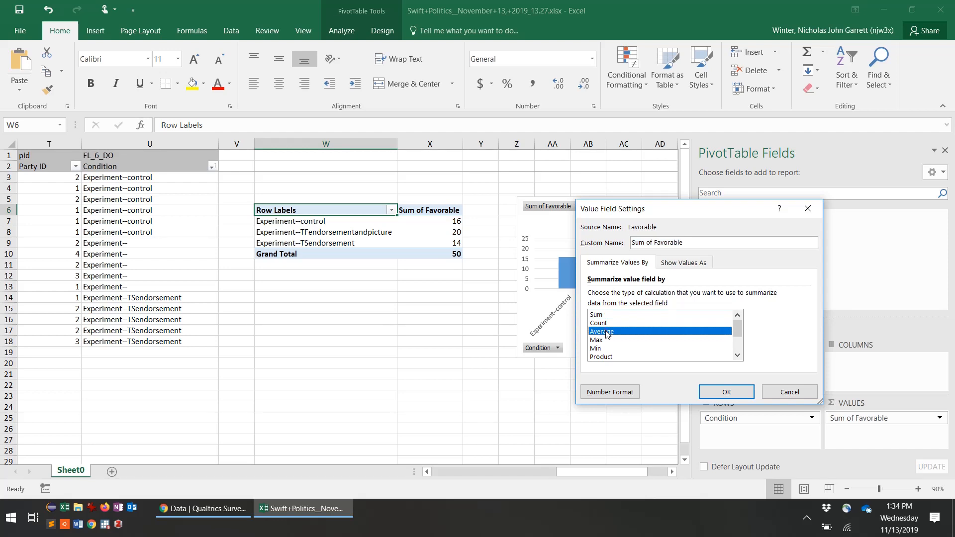
{"action": "left_click", "coordinate": [726, 393]}
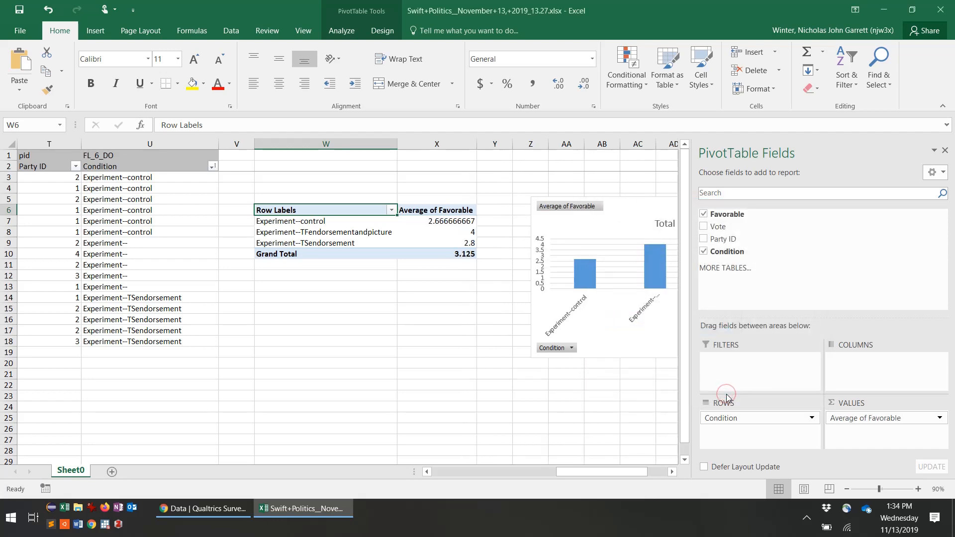
{"action": "left_click", "coordinate": [672, 471]}
{"action": "left_click", "coordinate": [673, 471]}
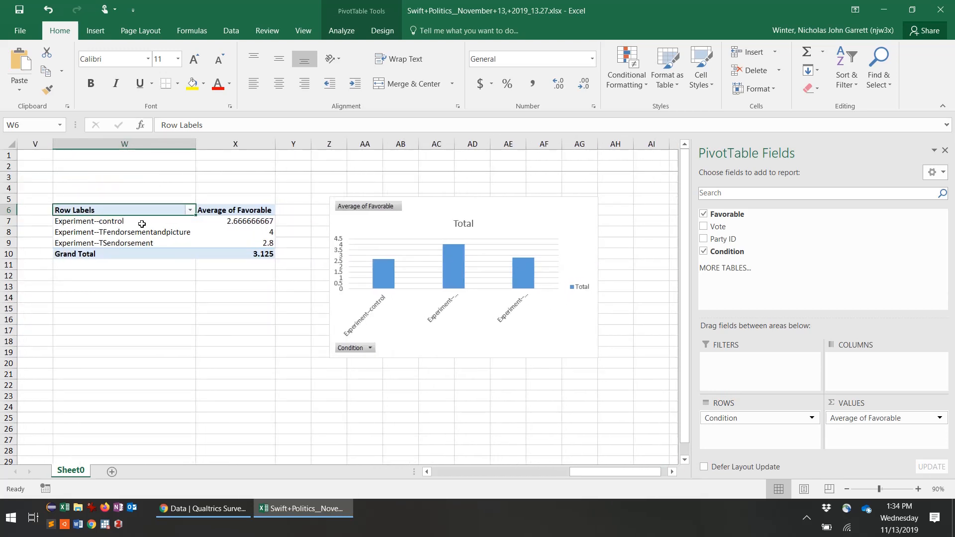
{"action": "left_click", "coordinate": [225, 222]}
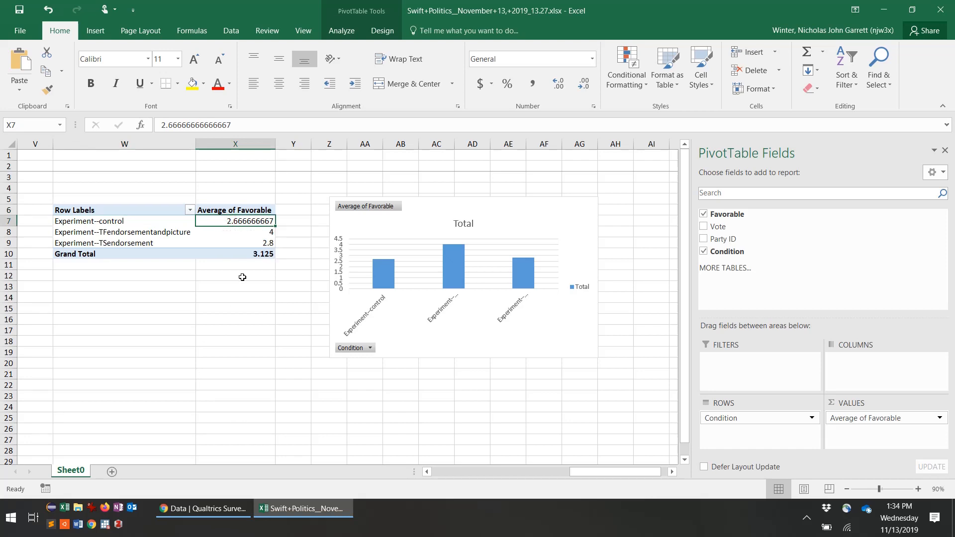
{"action": "left_click", "coordinate": [249, 243]}
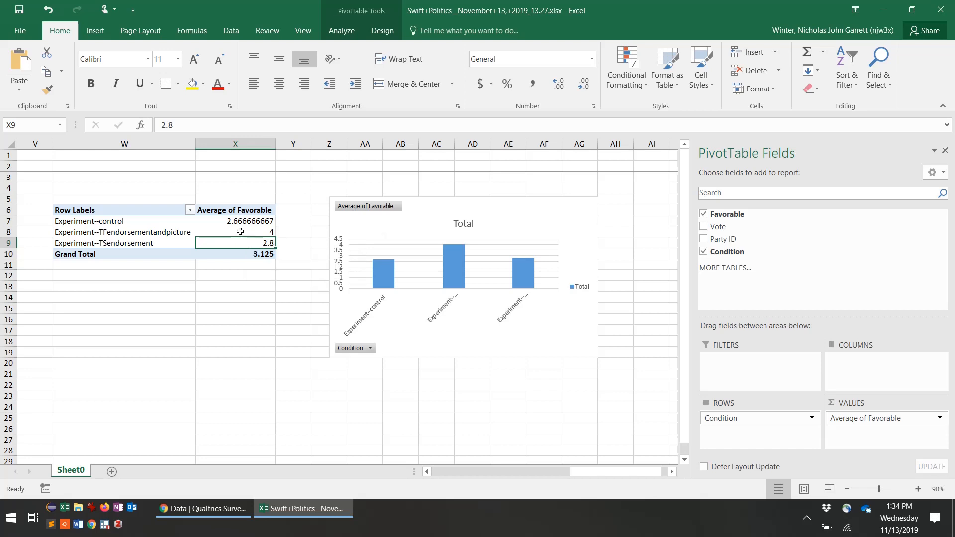
{"action": "left_click", "coordinate": [240, 232]}
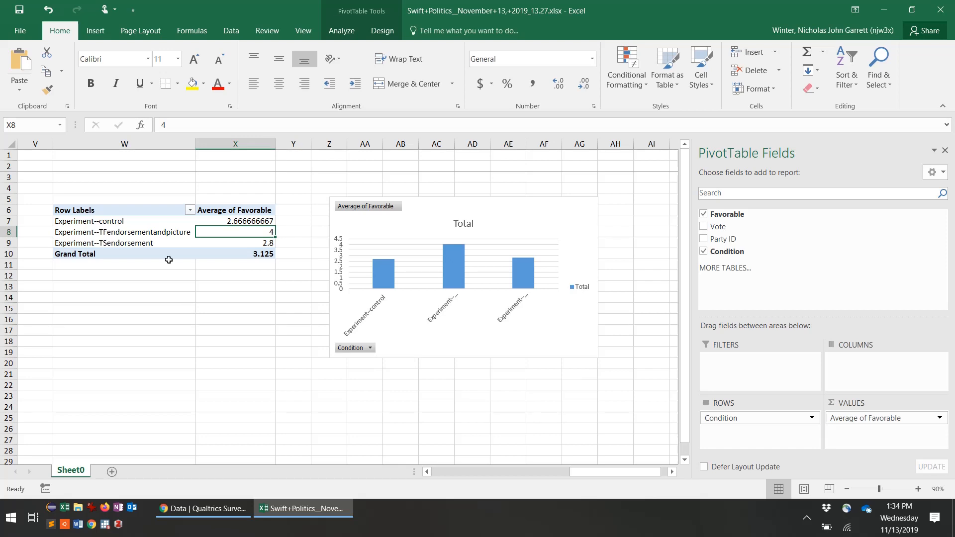
{"action": "left_click", "coordinate": [229, 225]}
{"action": "left_click", "coordinate": [236, 220]}
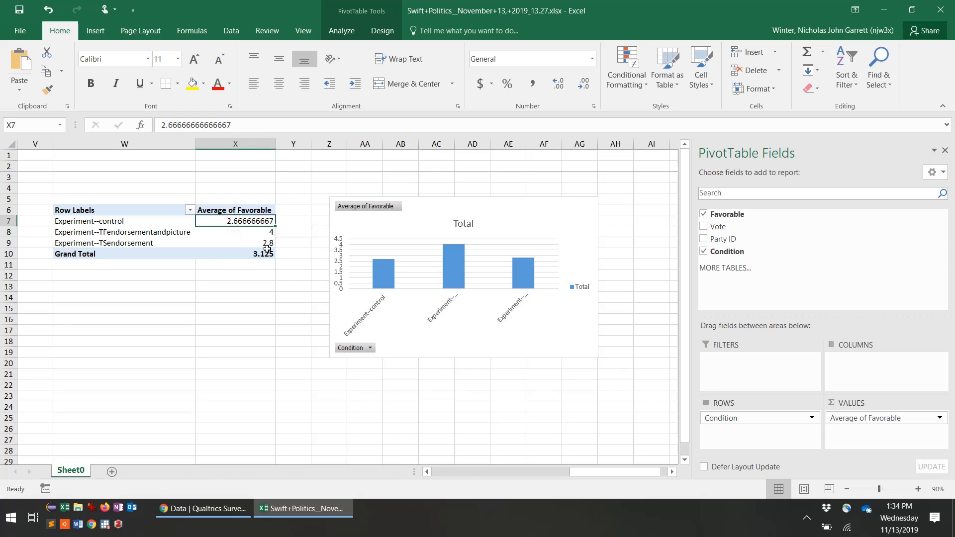
{"action": "left_click", "coordinate": [267, 244]}
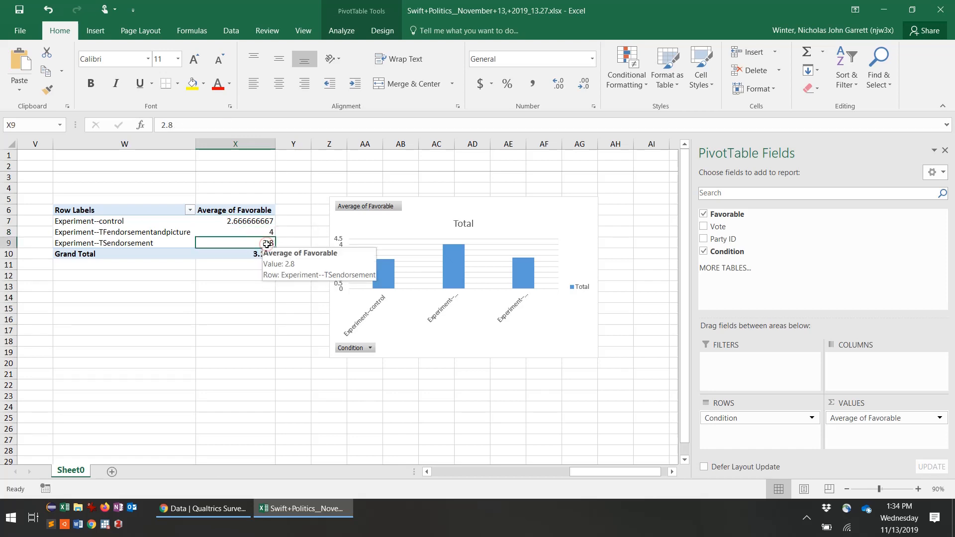
{"action": "left_click", "coordinate": [235, 230]}
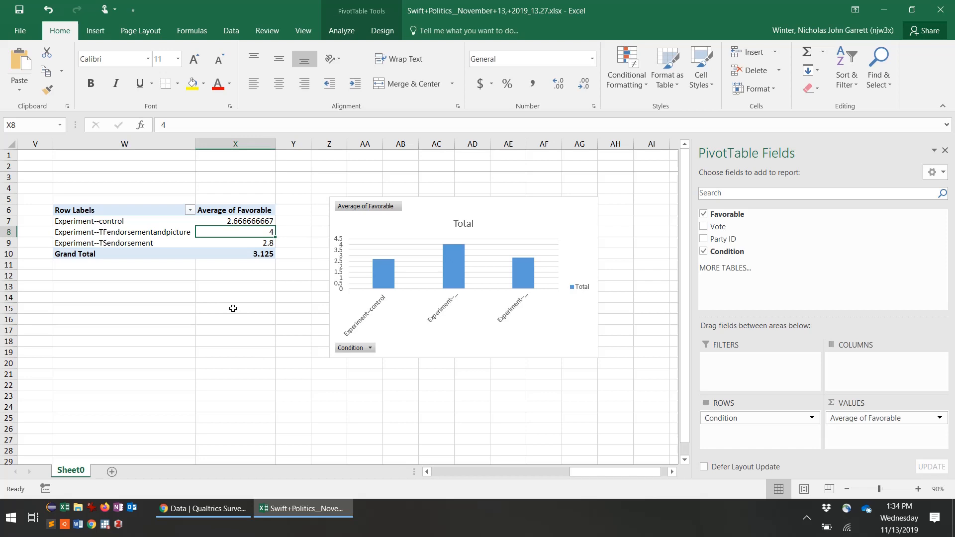
{"action": "left_click", "coordinate": [428, 472]}
{"action": "left_click", "coordinate": [428, 472]}
{"action": "left_click", "coordinate": [428, 471]}
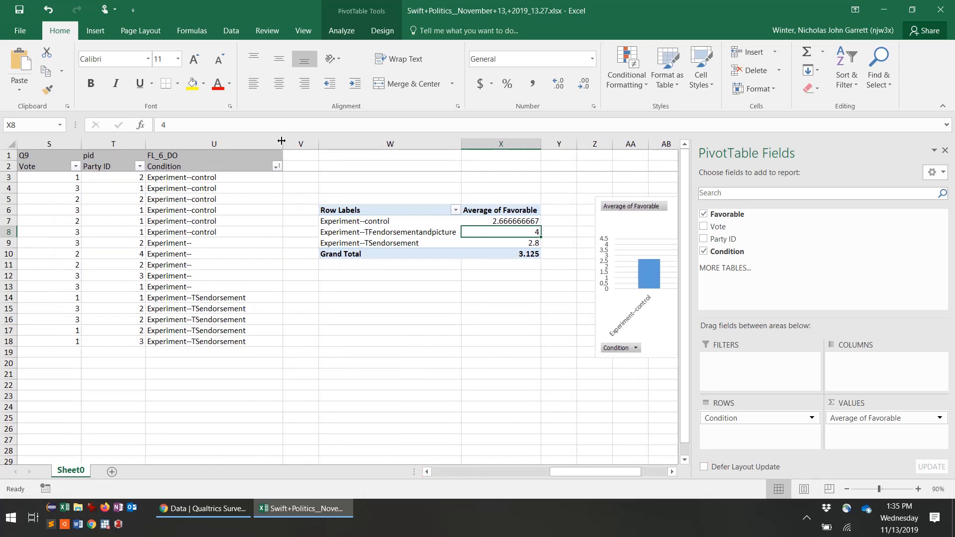
Step: Widen column U to show full Condition names, then copy the column into column AH
{"action": "left_click_drag", "start_coordinate": [282, 141], "coordinate": [324, 145]}
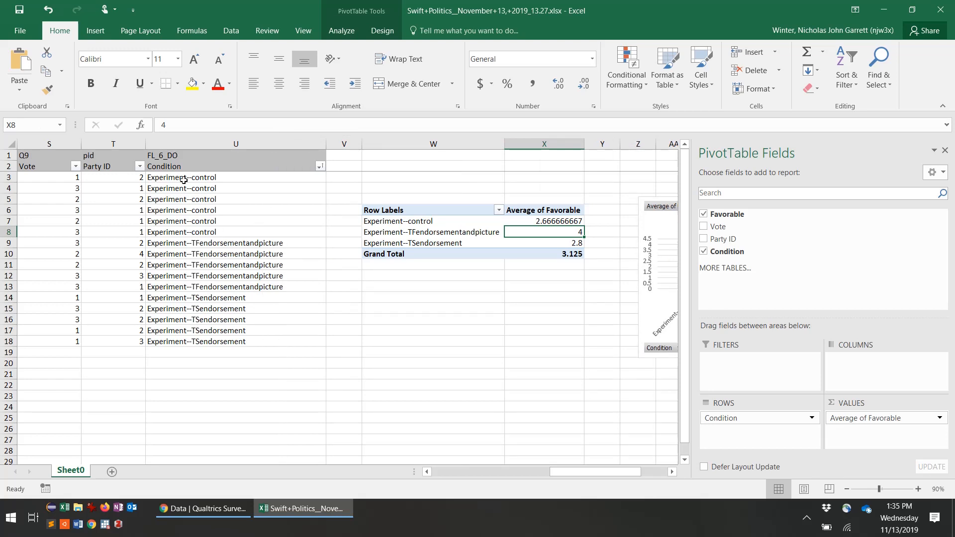
{"action": "left_click", "coordinate": [196, 140]}
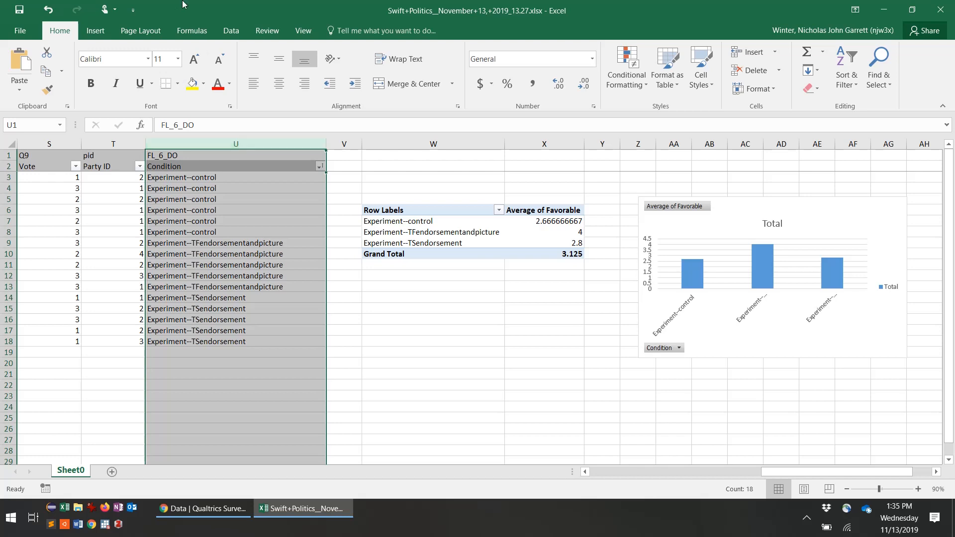
{"action": "right_click", "coordinate": [249, 256]}
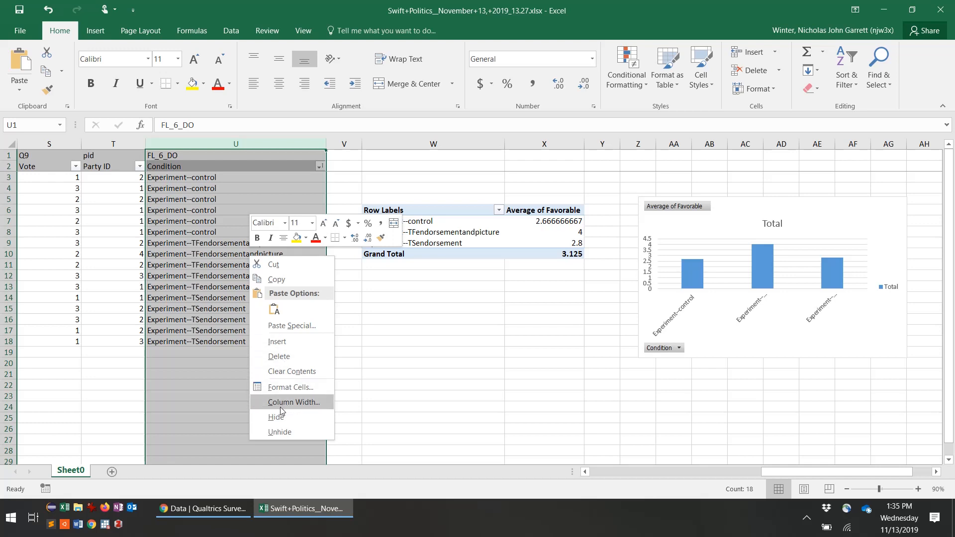
{"action": "left_click", "coordinate": [281, 280]}
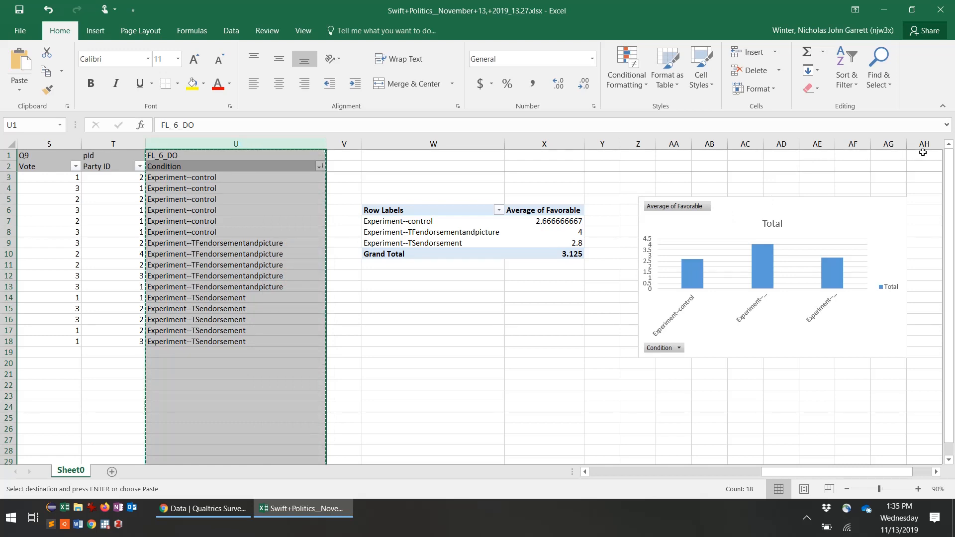
{"action": "left_click", "coordinate": [922, 153]}
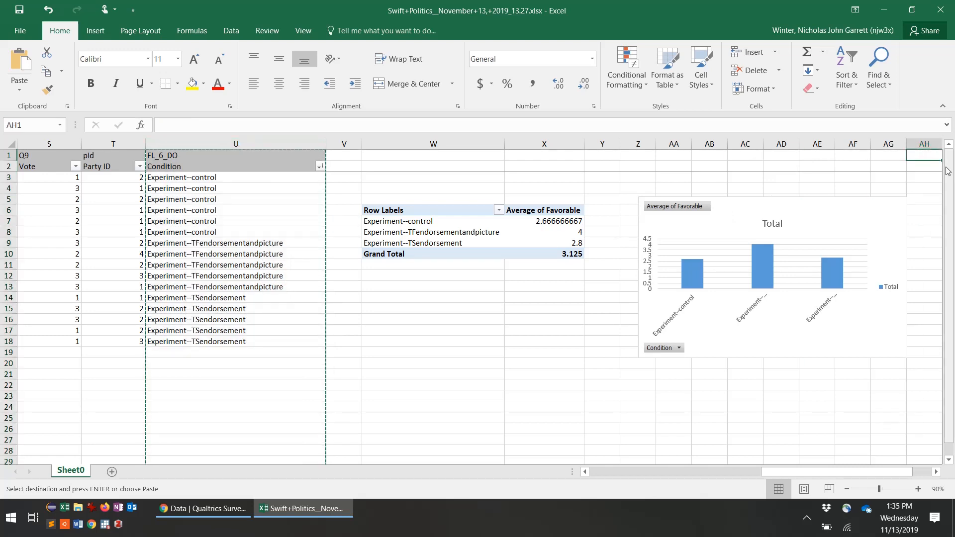
{"action": "right_click", "coordinate": [915, 156]}
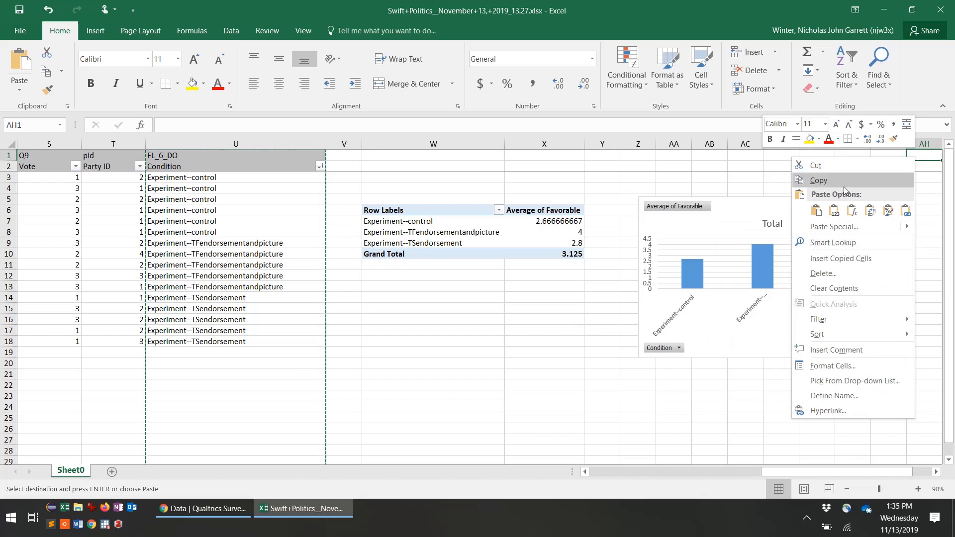
{"action": "left_click", "coordinate": [815, 213]}
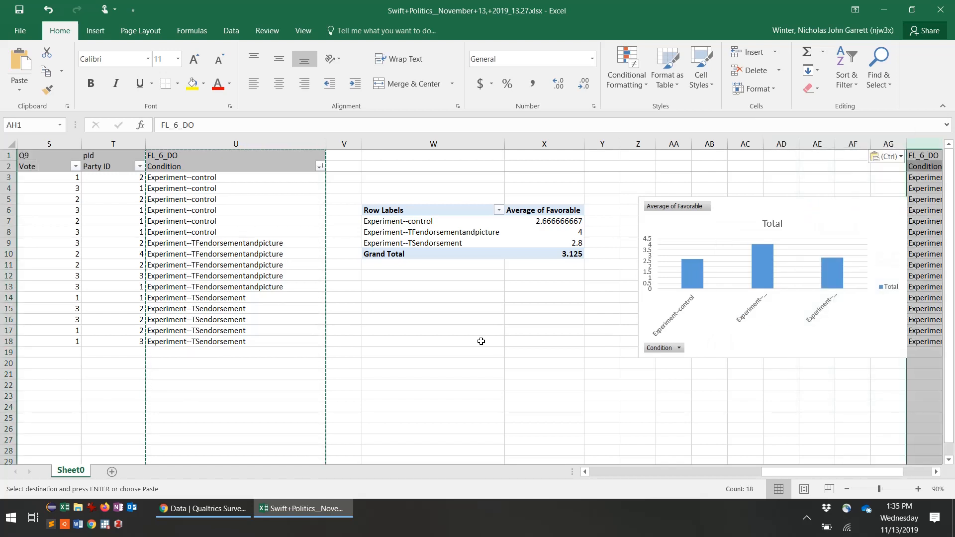
Step: Relabel the control rows U3:U8 as 'Control'
{"action": "left_click", "coordinate": [197, 187]}
{"action": "left_click", "coordinate": [194, 178]}
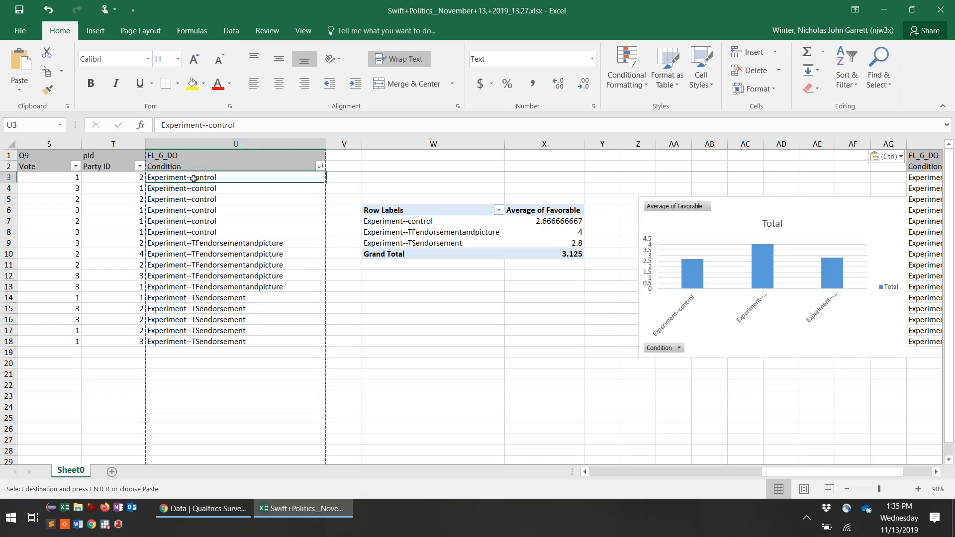
{"action": "type", "text": "C"}
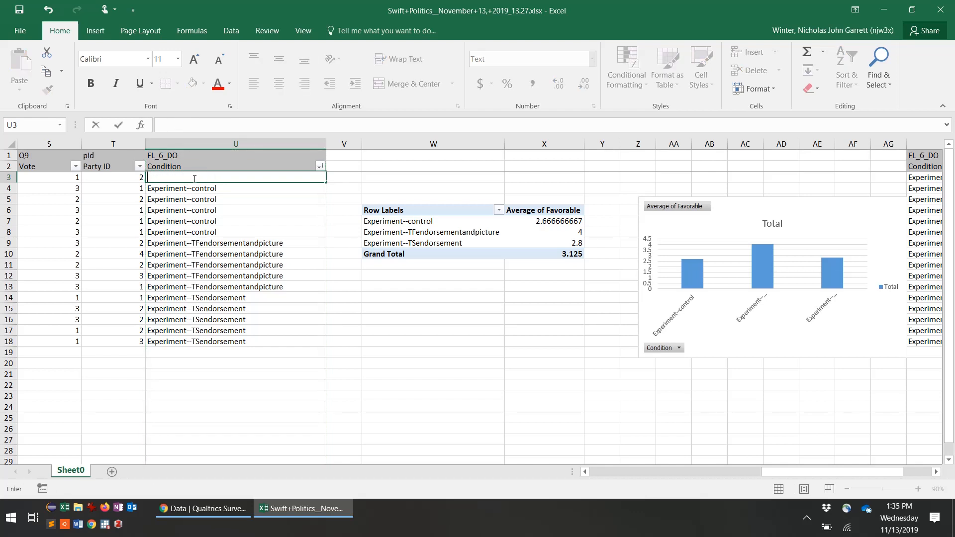
{"action": "type", "text": "Control"}
{"action": "key", "text": "Return"}
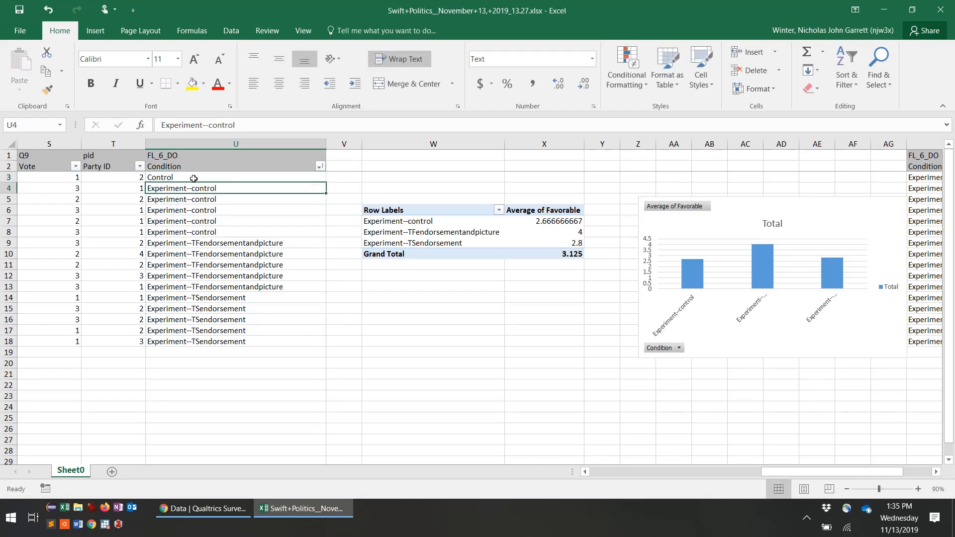
{"action": "left_click", "coordinate": [194, 178]}
{"action": "right_click", "coordinate": [193, 178]}
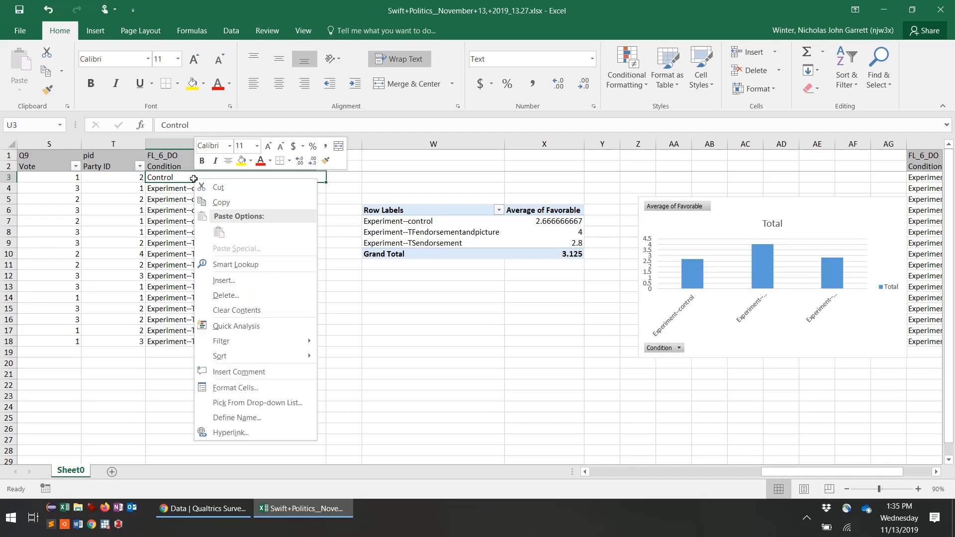
{"action": "left_click", "coordinate": [215, 203]}
{"action": "left_click_drag", "start_coordinate": [192, 188], "coordinate": [200, 230]}
{"action": "right_click", "coordinate": [200, 231]}
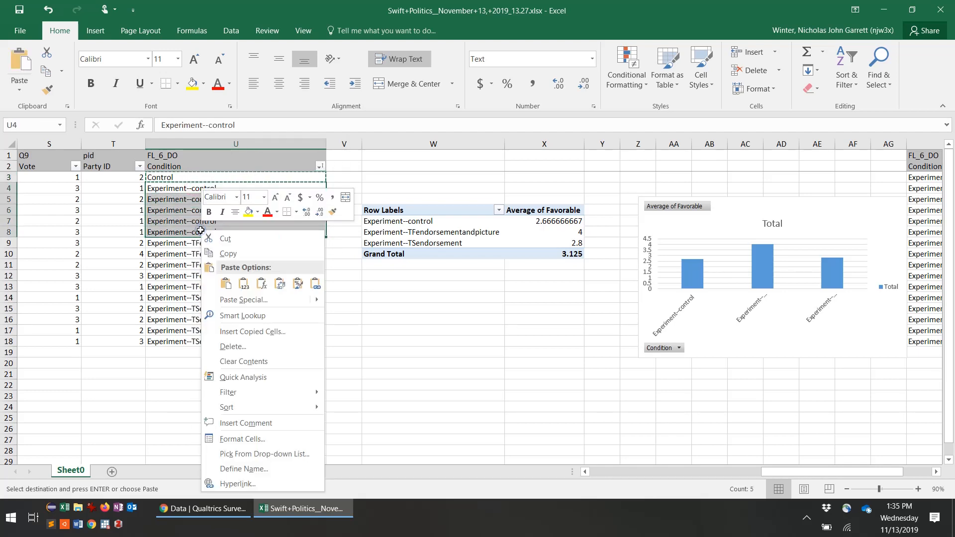
{"action": "left_click", "coordinate": [225, 284]}
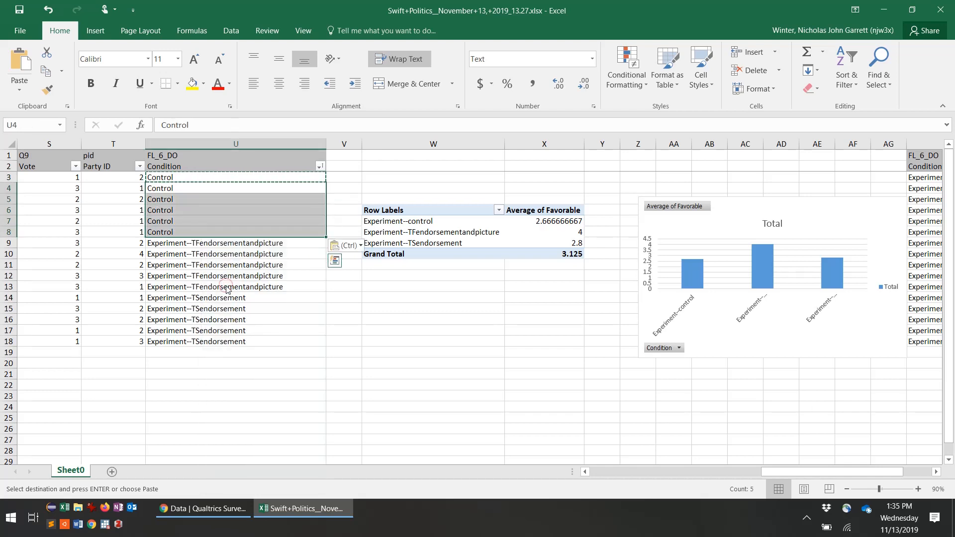
Step: Relabel the endorsement-and-picture rows U9:U13 as 'Endorse+Image'
{"action": "left_click", "coordinate": [193, 243]}
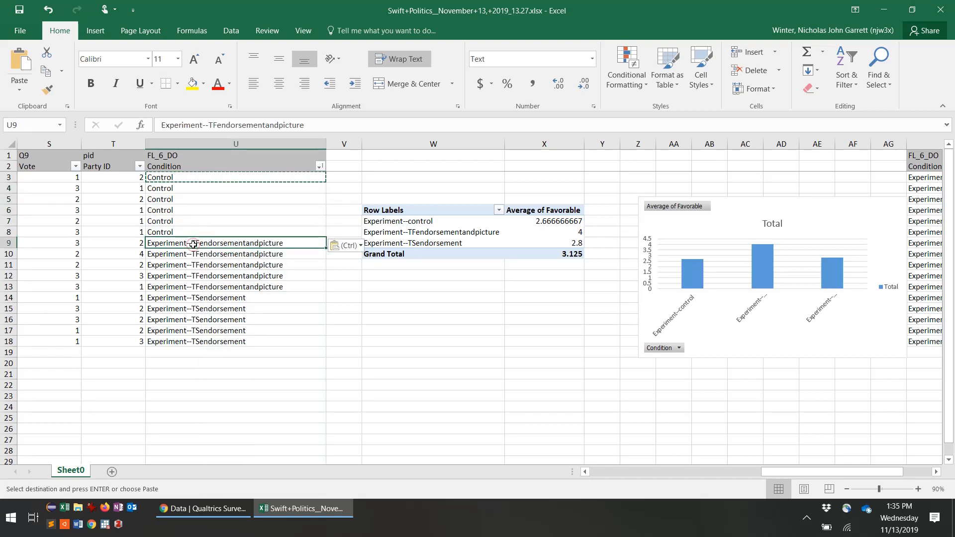
{"action": "type", "text": "Endorse"}
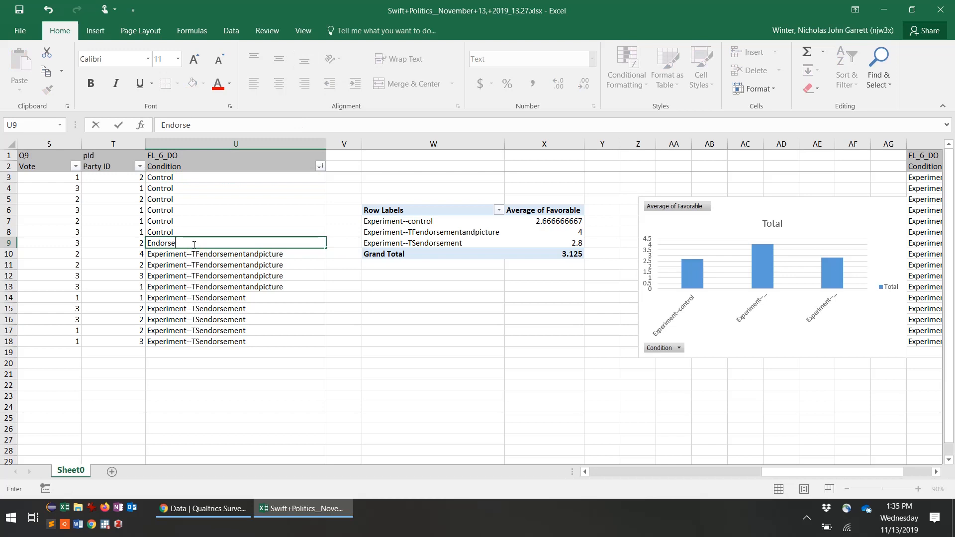
{"action": "type", "text": "+Image"}
{"action": "key", "text": "Return"}
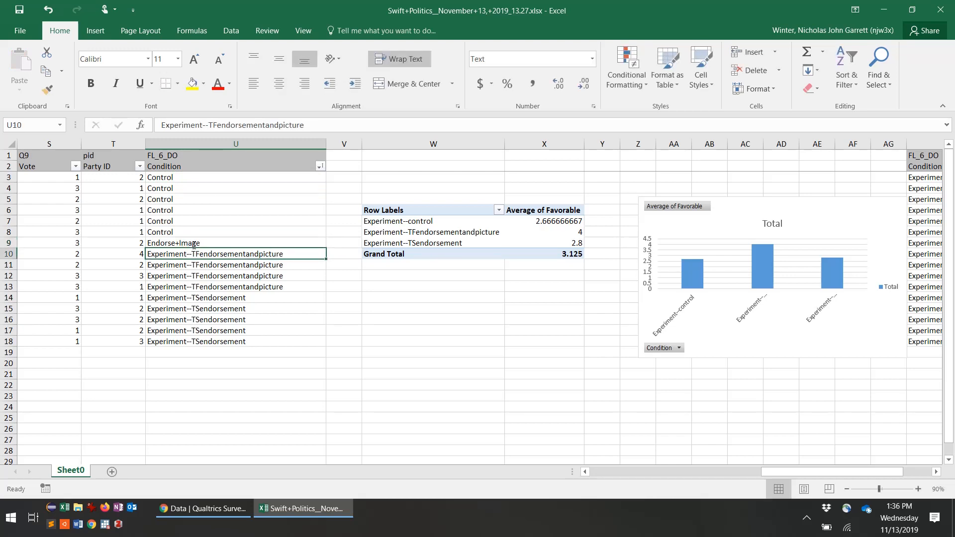
{"action": "left_click", "coordinate": [193, 244]}
{"action": "right_click", "coordinate": [194, 244]}
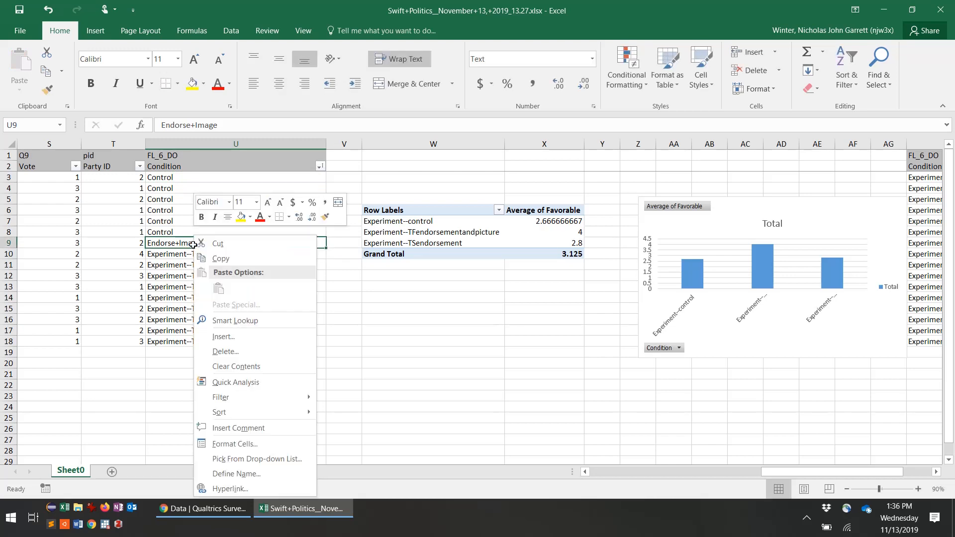
{"action": "left_click", "coordinate": [218, 259]}
{"action": "left_click_drag", "start_coordinate": [208, 251], "coordinate": [209, 286]}
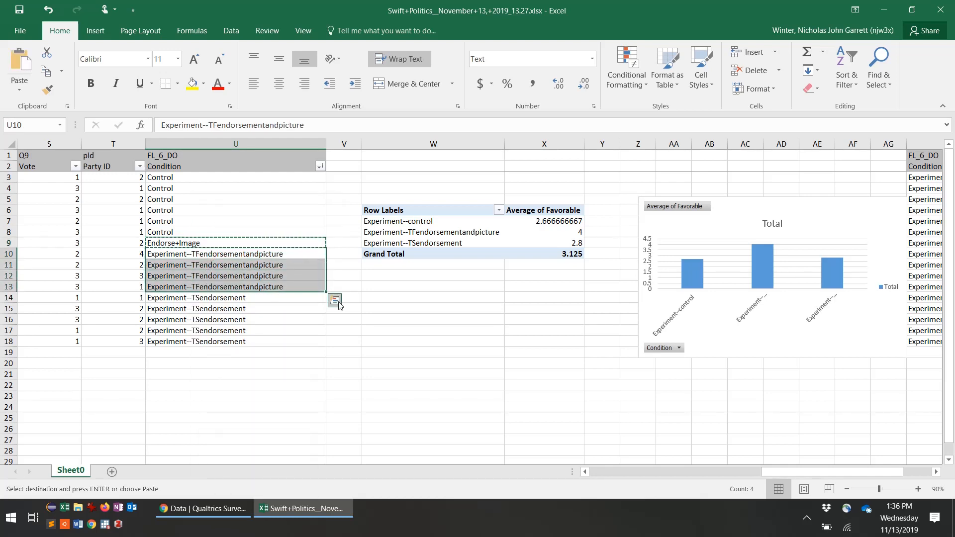
{"action": "right_click", "coordinate": [230, 284]}
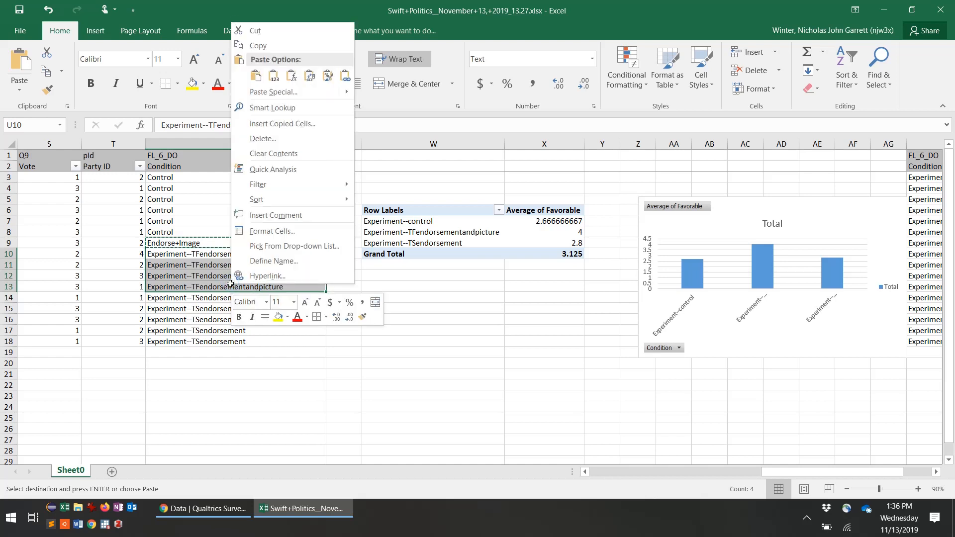
{"action": "left_click", "coordinate": [256, 76]}
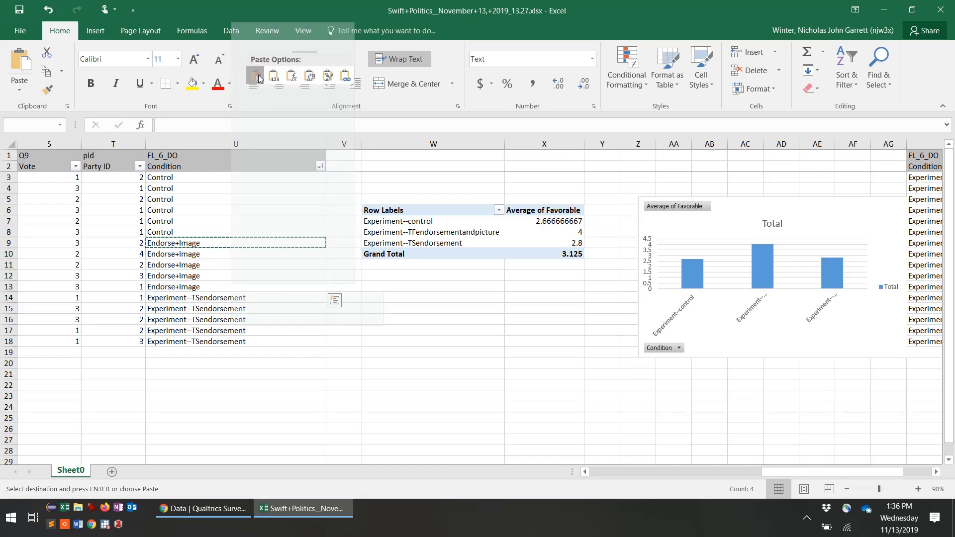
Step: Relabel the endorsement-only rows U14:U18 as 'Endorsement'
{"action": "left_click", "coordinate": [196, 297]}
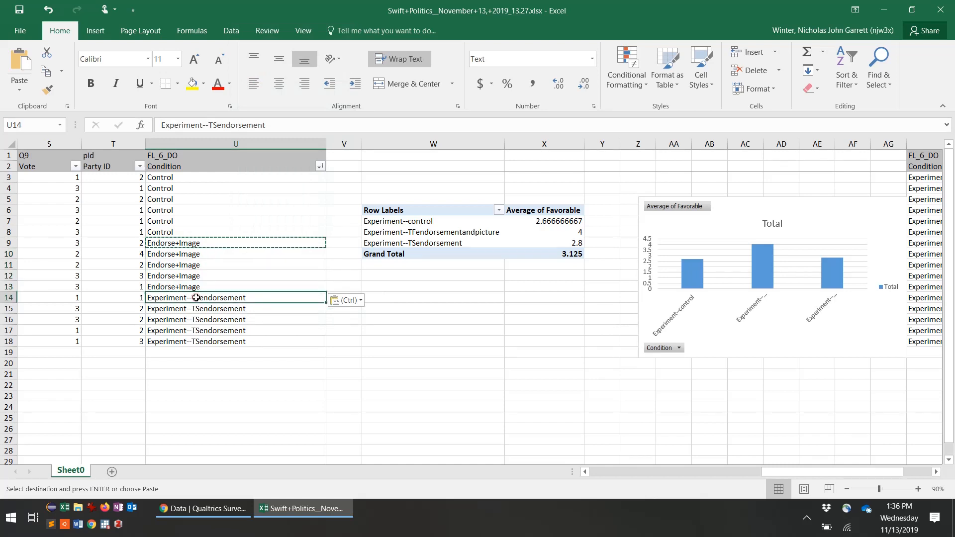
{"action": "type", "text": "Endo"}
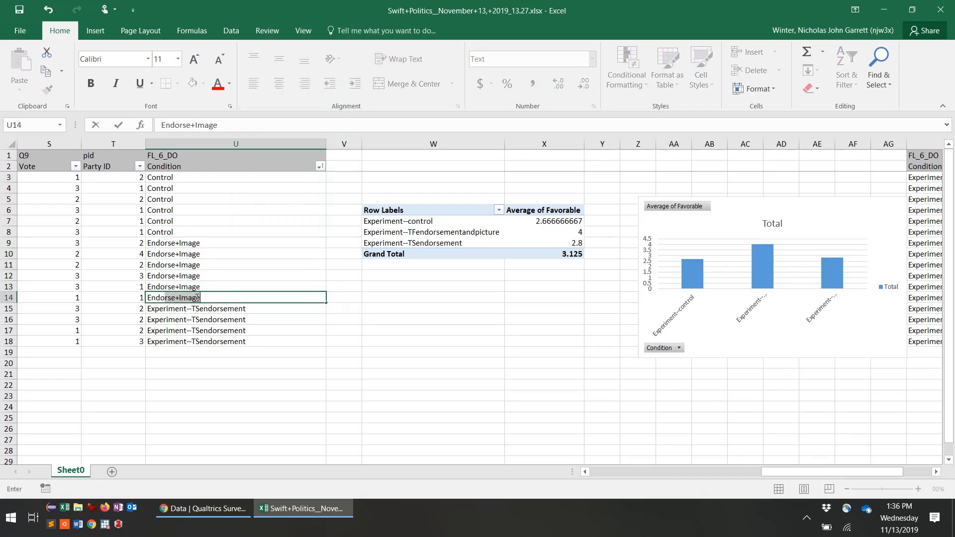
{"action": "type", "text": "rsement"}
{"action": "key", "text": "Return"}
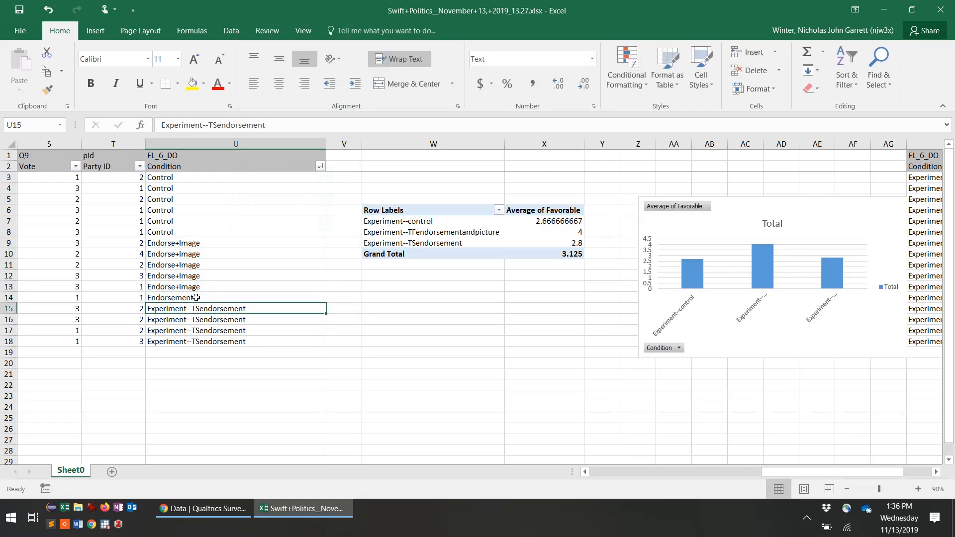
{"action": "left_click", "coordinate": [196, 297]}
{"action": "right_click", "coordinate": [197, 298]}
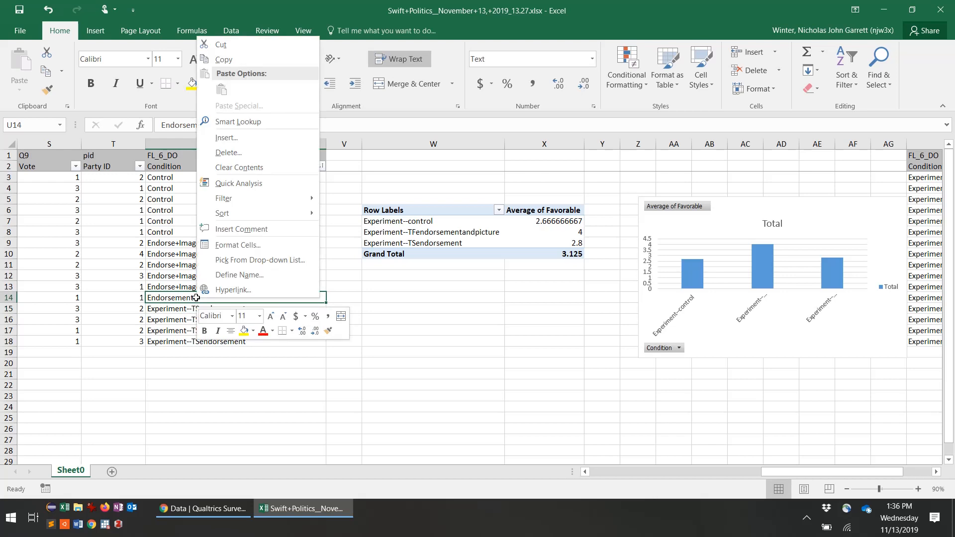
{"action": "left_click", "coordinate": [224, 60]}
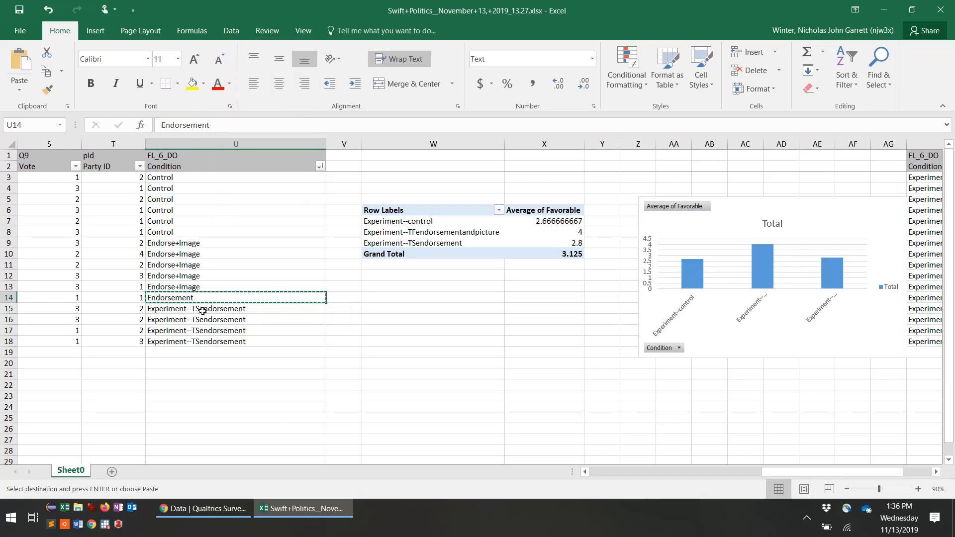
{"action": "left_click_drag", "start_coordinate": [203, 311], "coordinate": [202, 345]}
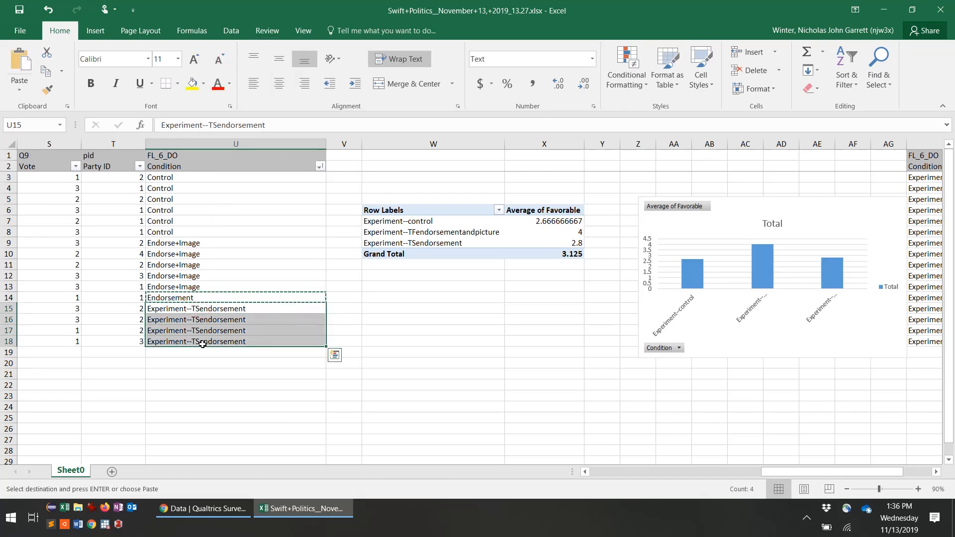
{"action": "right_click", "coordinate": [212, 339]}
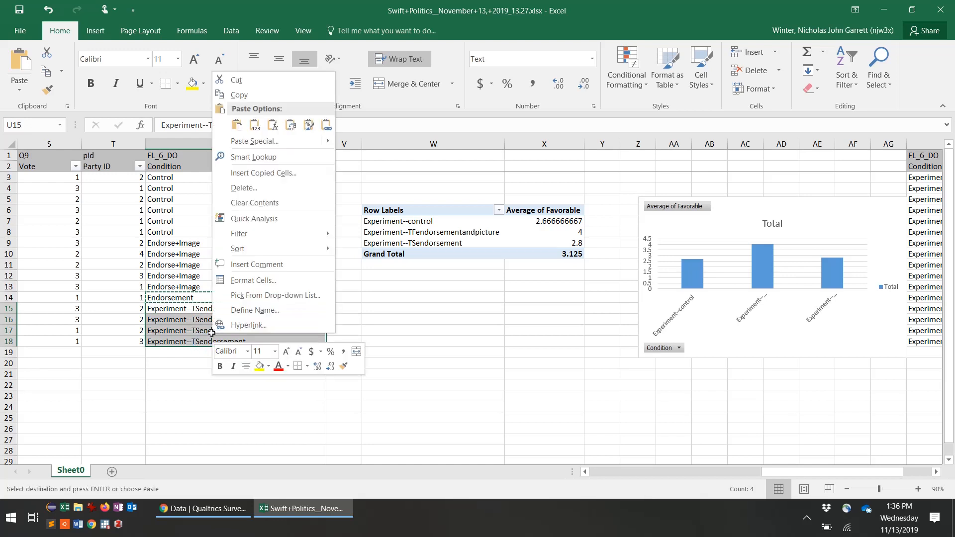
{"action": "left_click", "coordinate": [238, 125]}
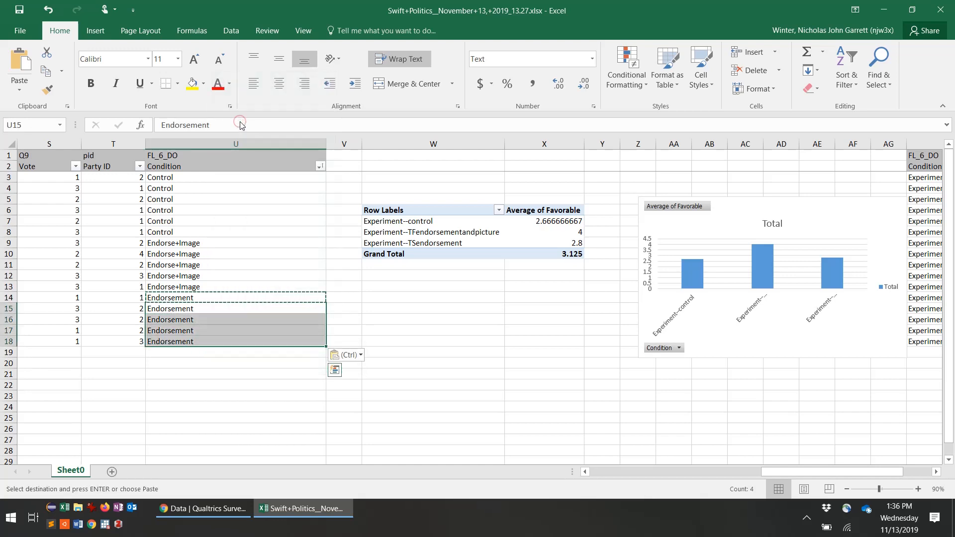
Step: Refresh the PivotTable so its rows read Control, Endorse+Image and Endorsement
{"action": "left_click", "coordinate": [454, 238]}
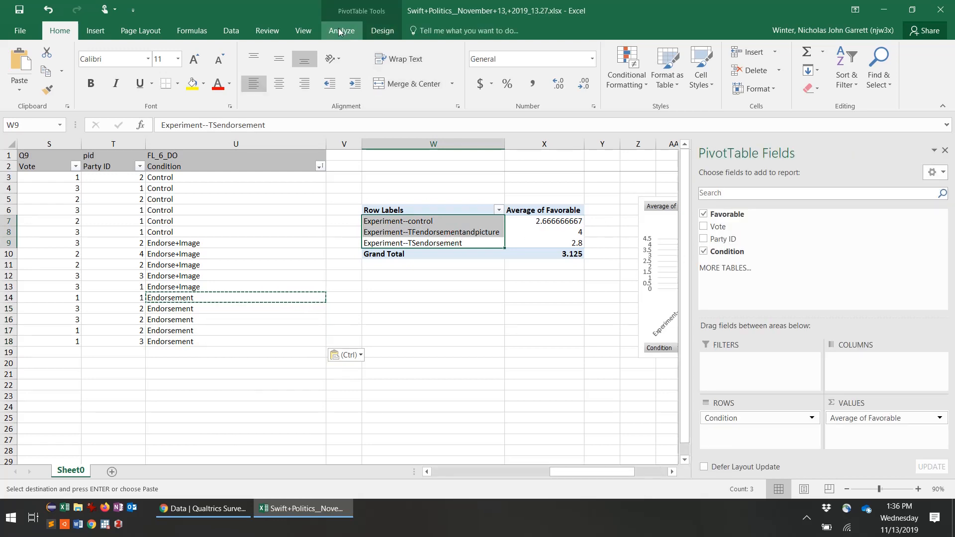
{"action": "right_click", "coordinate": [471, 231]}
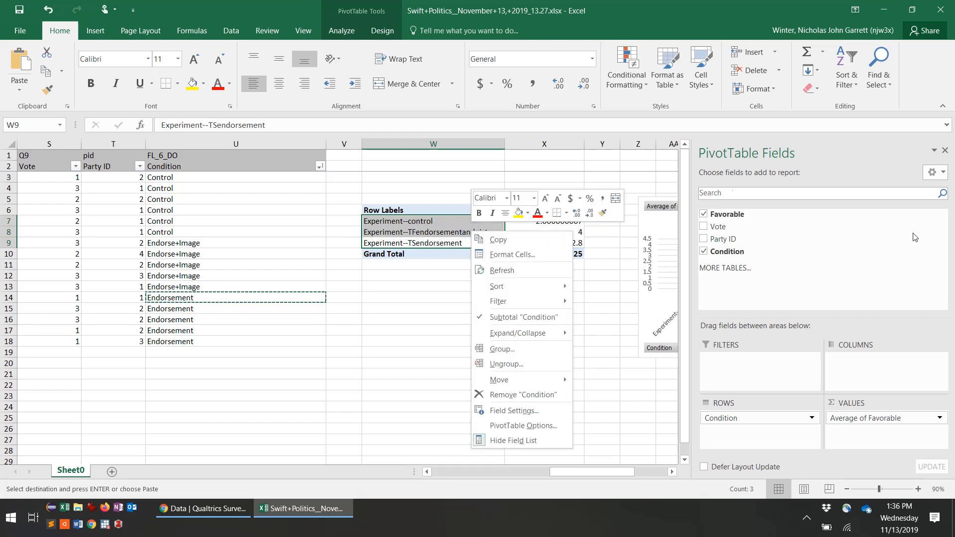
{"action": "left_click", "coordinate": [942, 174]}
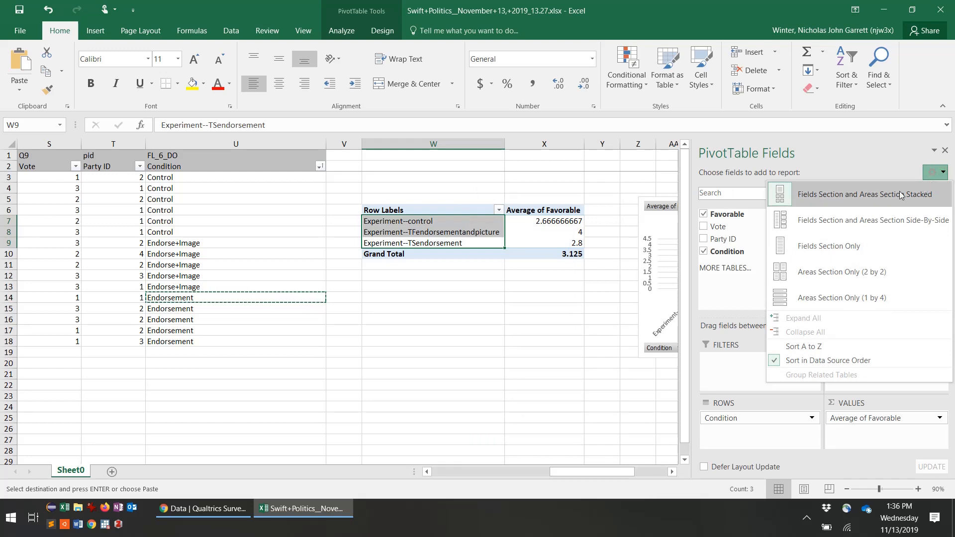
{"action": "left_click", "coordinate": [440, 234]}
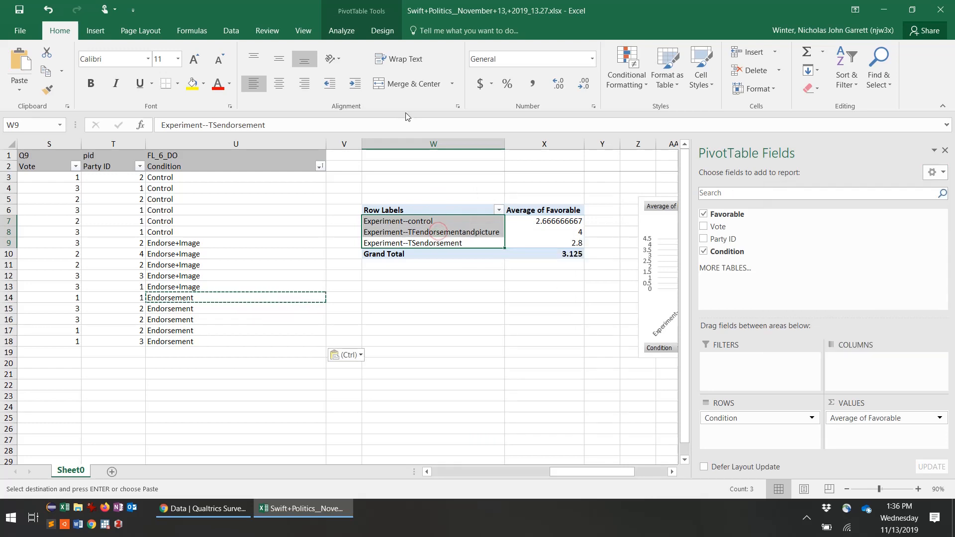
{"action": "left_click", "coordinate": [341, 31]}
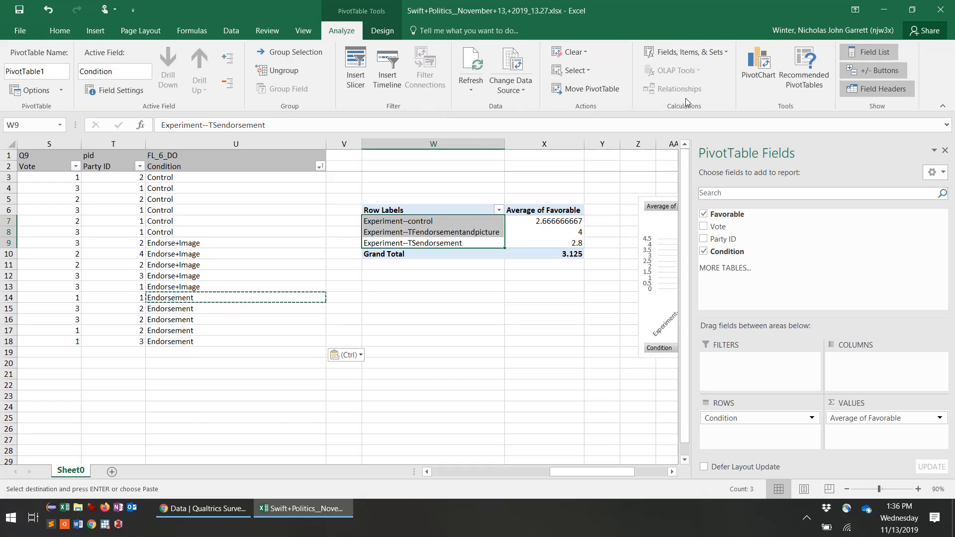
{"action": "left_click", "coordinate": [474, 62]}
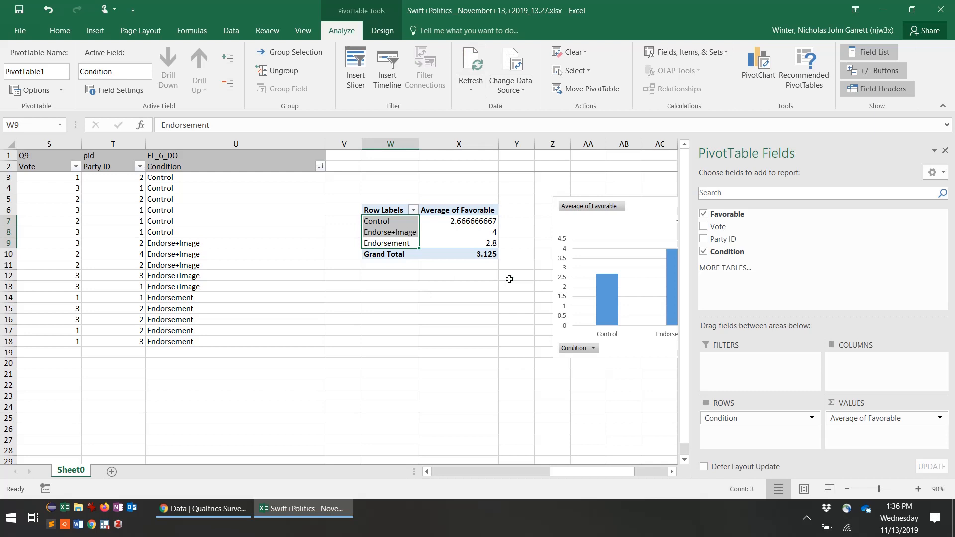
{"action": "left_click_drag", "start_coordinate": [468, 221], "coordinate": [468, 238]}
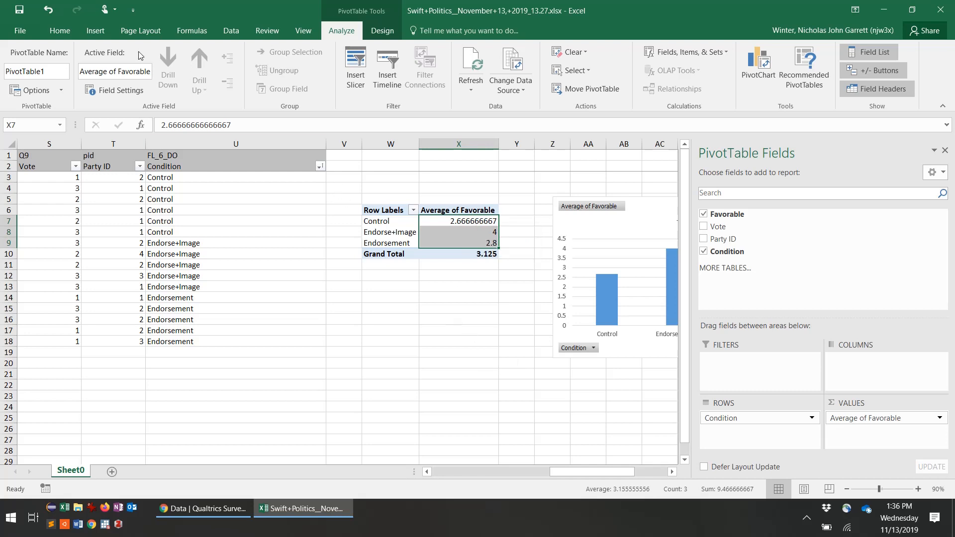
Step: Apply Comma Style to the averages and Grand Total: 2.67, 4.00, 2.80, 3.13
{"action": "left_click", "coordinate": [55, 33]}
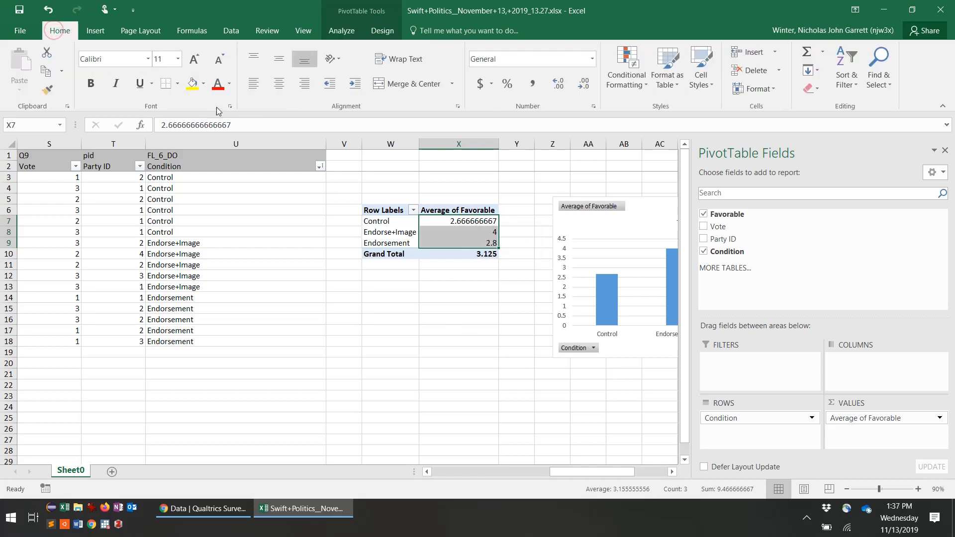
{"action": "left_click", "coordinate": [542, 88]}
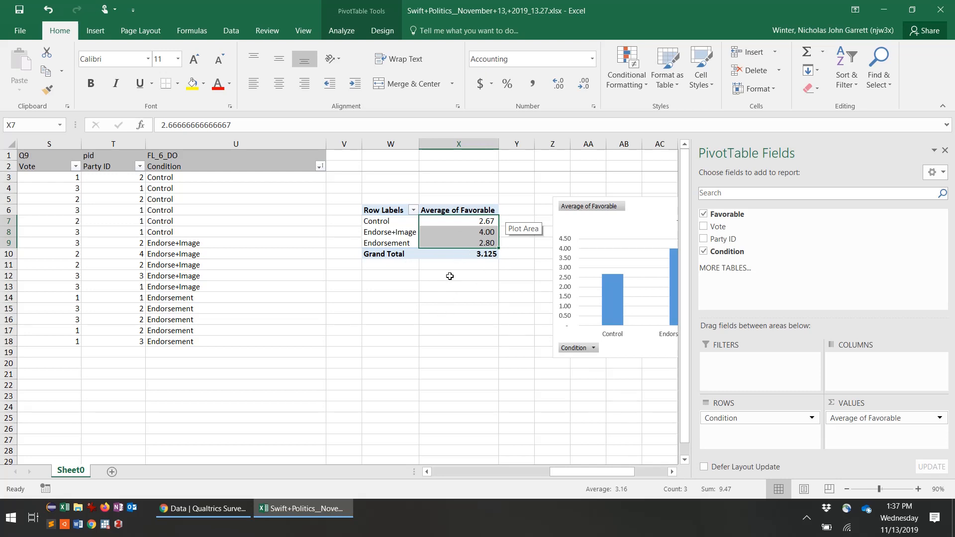
{"action": "left_click", "coordinate": [490, 253]}
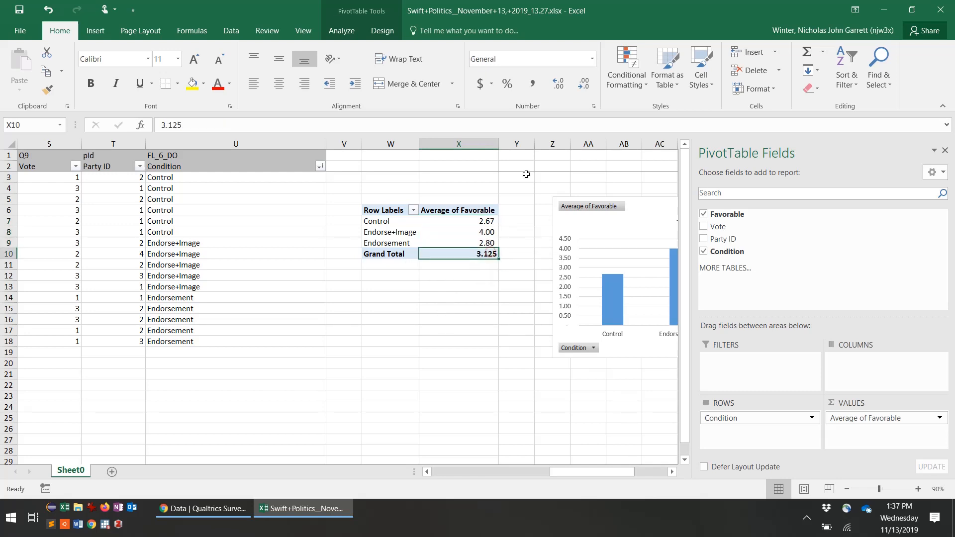
{"action": "left_click", "coordinate": [534, 83]}
{"action": "left_click", "coordinate": [671, 472]}
{"action": "left_click", "coordinate": [672, 472]}
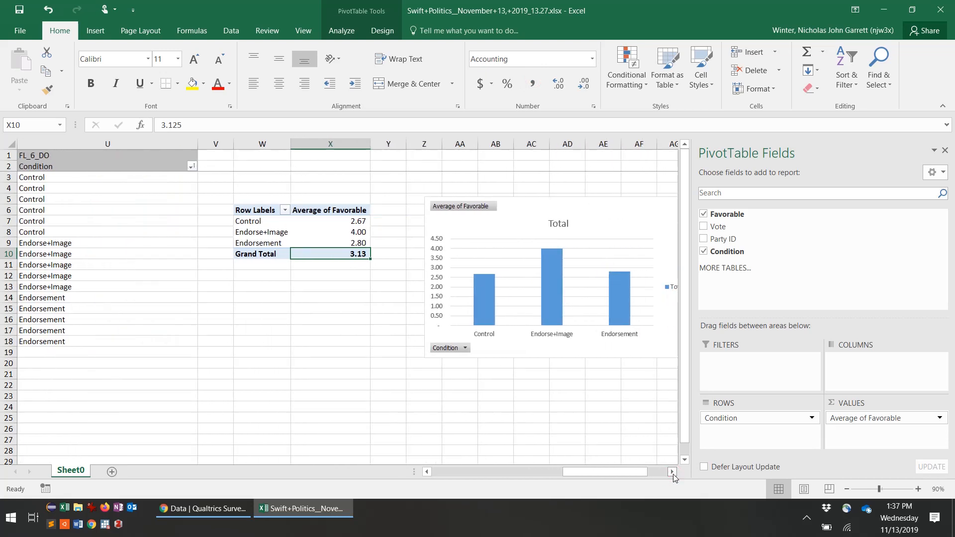
{"action": "left_click", "coordinate": [671, 472]}
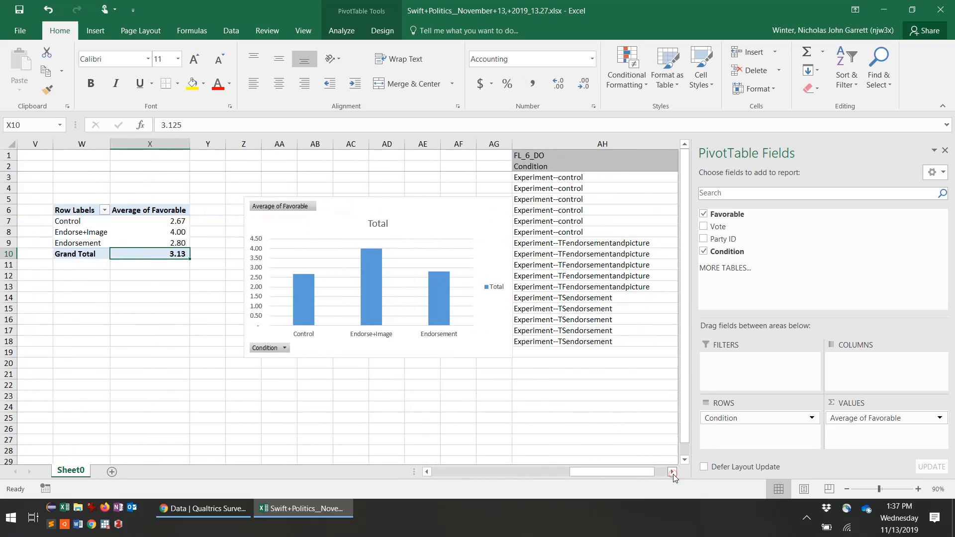
{"action": "left_click", "coordinate": [426, 473]}
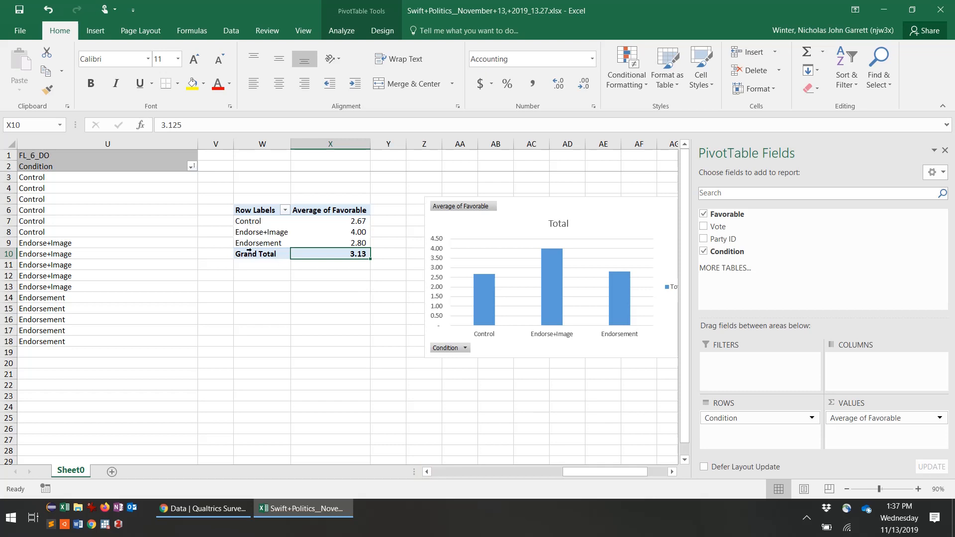
{"action": "left_click", "coordinate": [245, 232]}
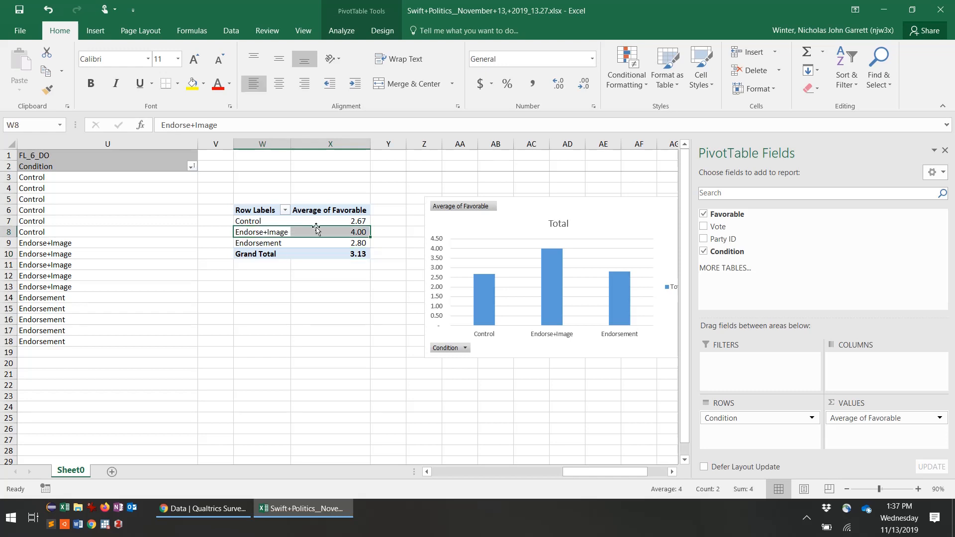
Step: Drag Endorse+Image below Endorsement, ordering Control, Endorsement, Endorse+Image
{"action": "left_click_drag", "start_coordinate": [316, 228], "coordinate": [323, 253]}
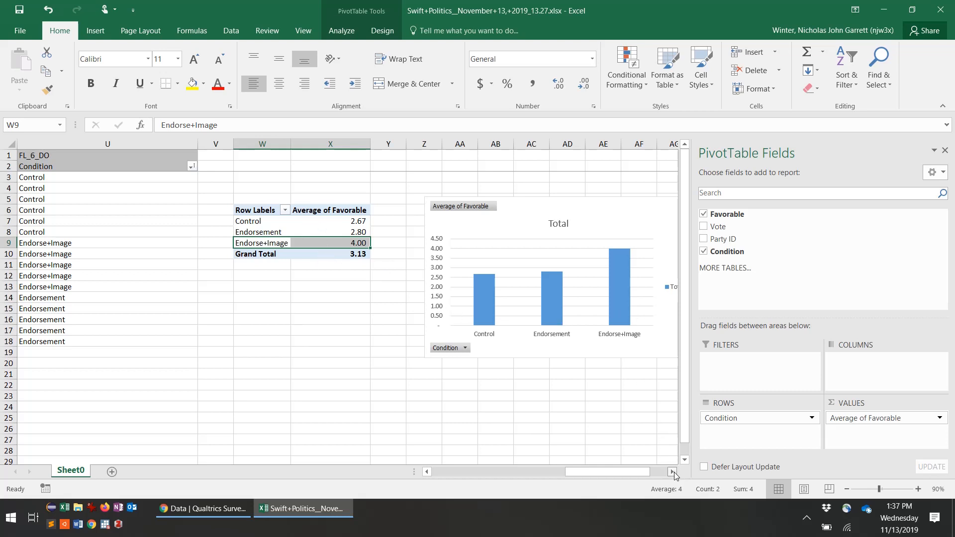
{"action": "left_click", "coordinate": [672, 471]}
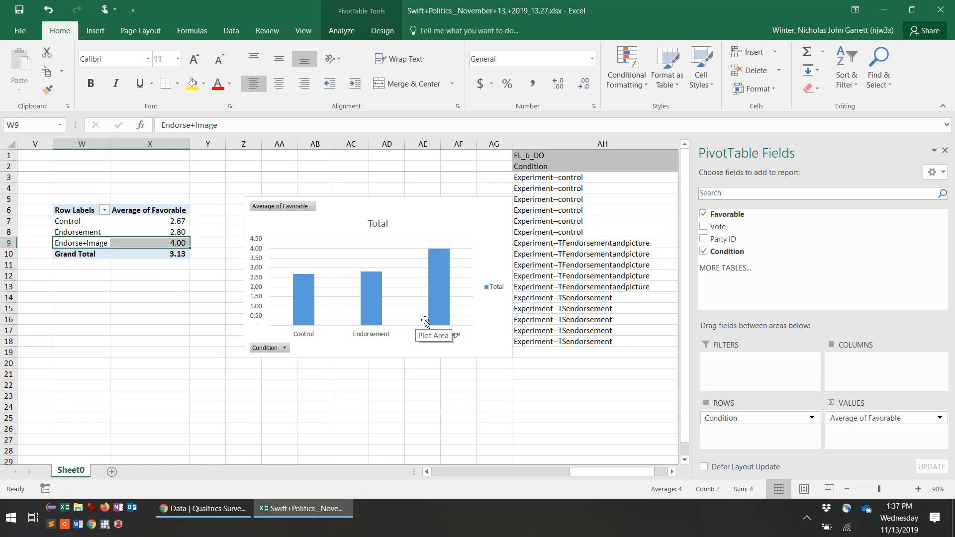
{"action": "left_click", "coordinate": [489, 288]}
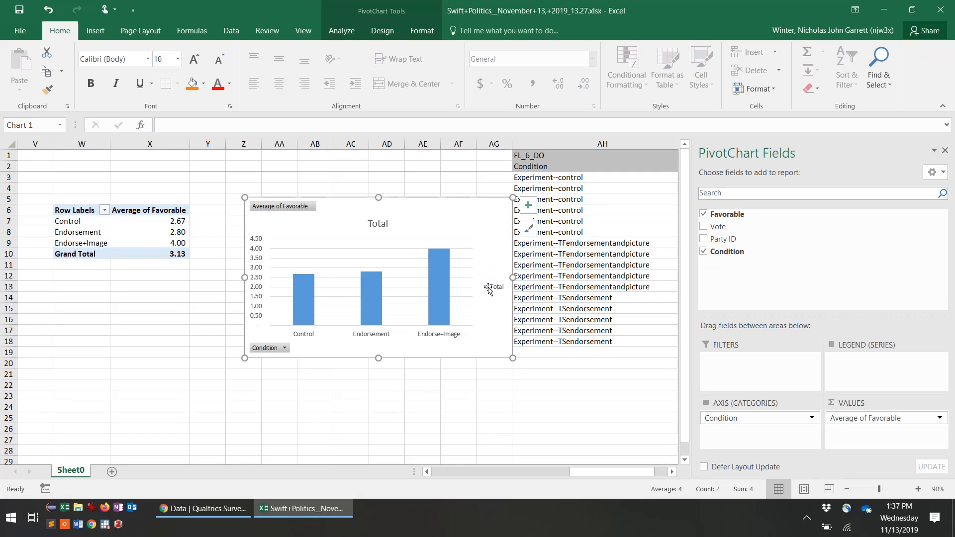
Step: Delete the chart's Total legend and change the chart title to 'Favorability'
{"action": "key", "text": "Delete"}
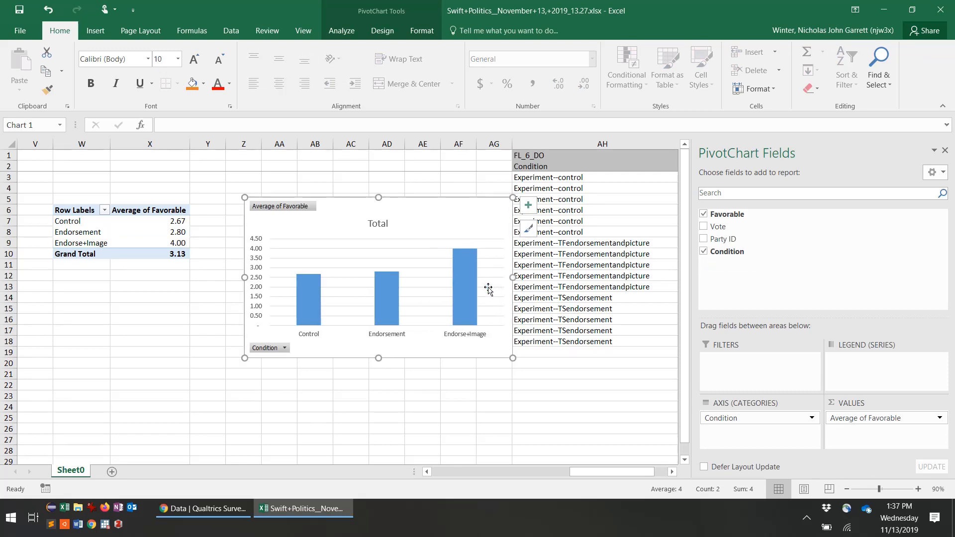
{"action": "left_click", "coordinate": [207, 339]}
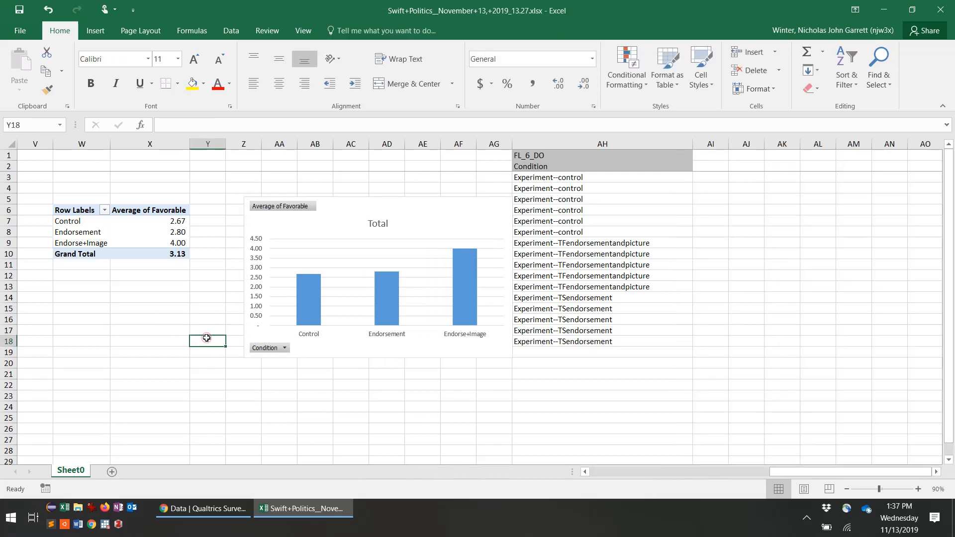
{"action": "double_click", "coordinate": [377, 222]}
{"action": "double_click", "coordinate": [377, 223]}
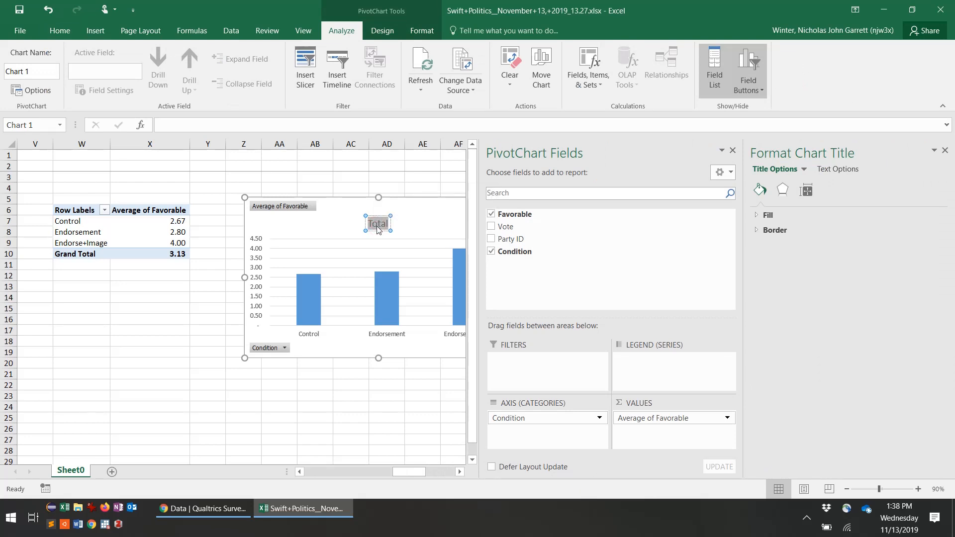
{"action": "type", "text": "Favorability"}
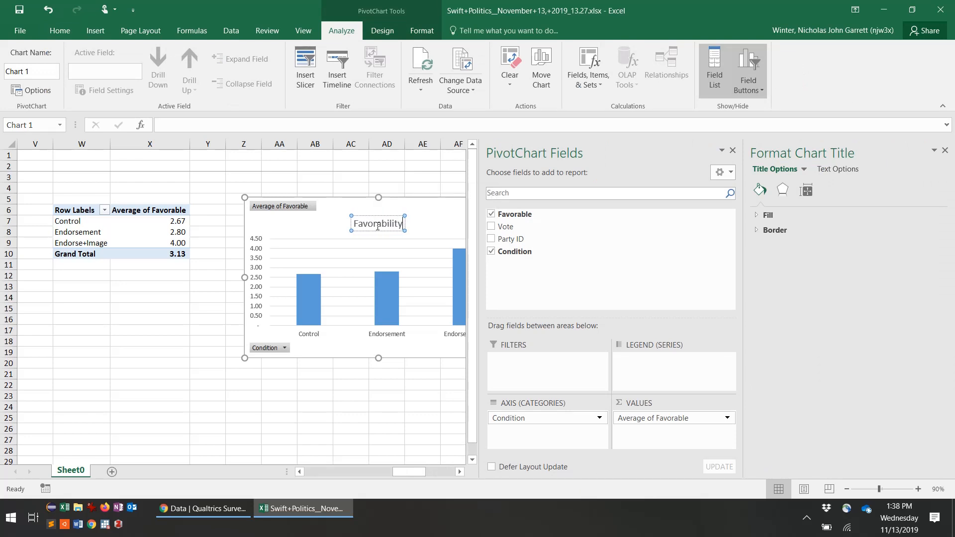
{"action": "left_click", "coordinate": [138, 324]}
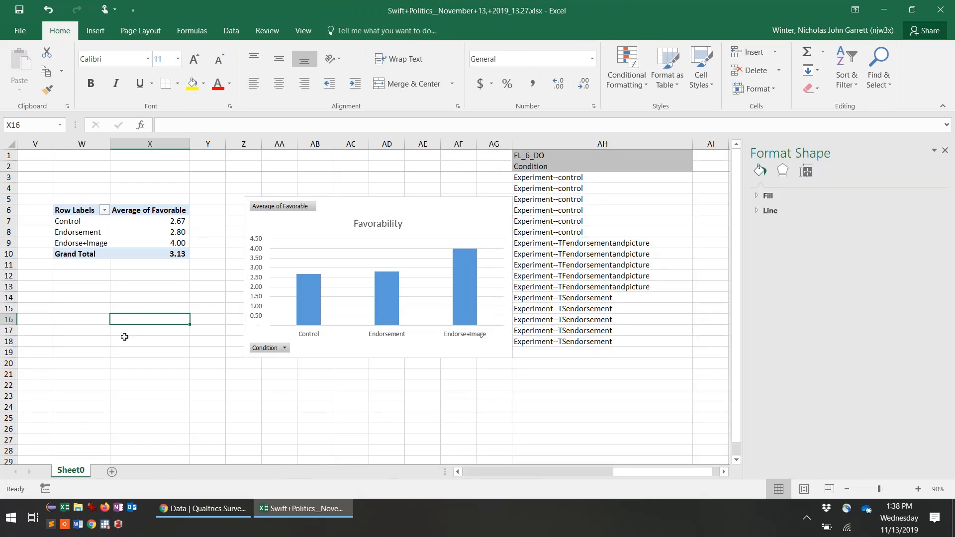
{"action": "scroll", "coordinate": [110, 328], "scroll_direction": "left", "scroll_amount": 3}
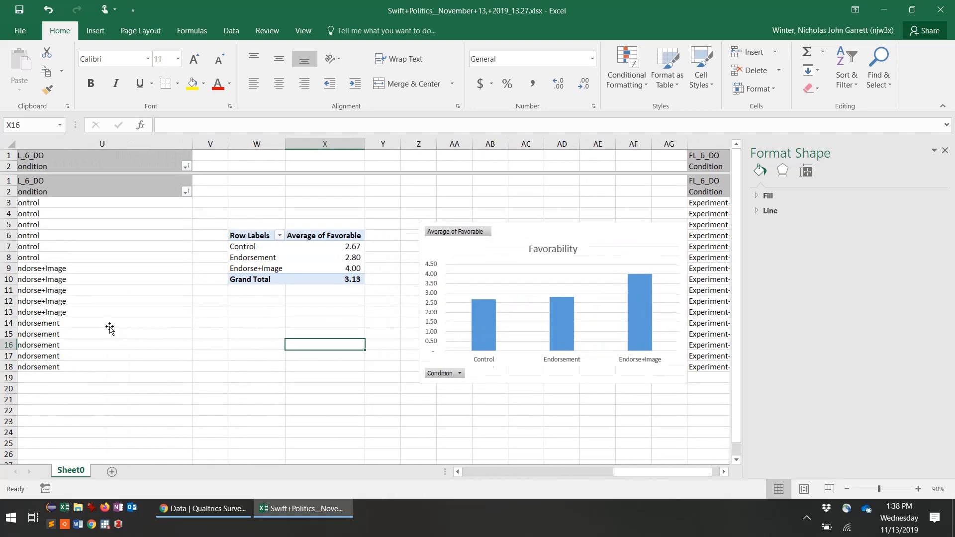
{"action": "scroll", "coordinate": [110, 328], "scroll_direction": "left", "scroll_amount": 2}
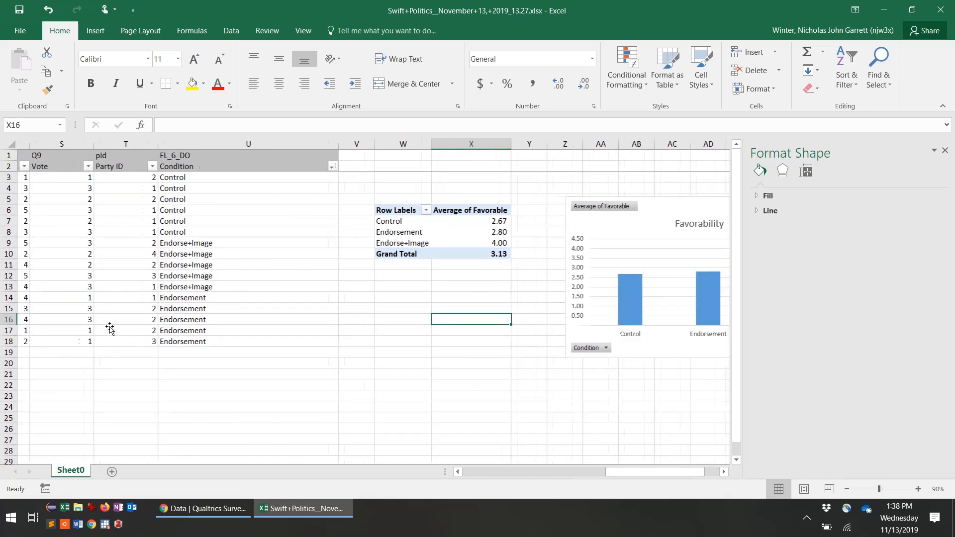
{"action": "scroll", "coordinate": [54, 277], "scroll_direction": "left", "scroll_amount": 2}
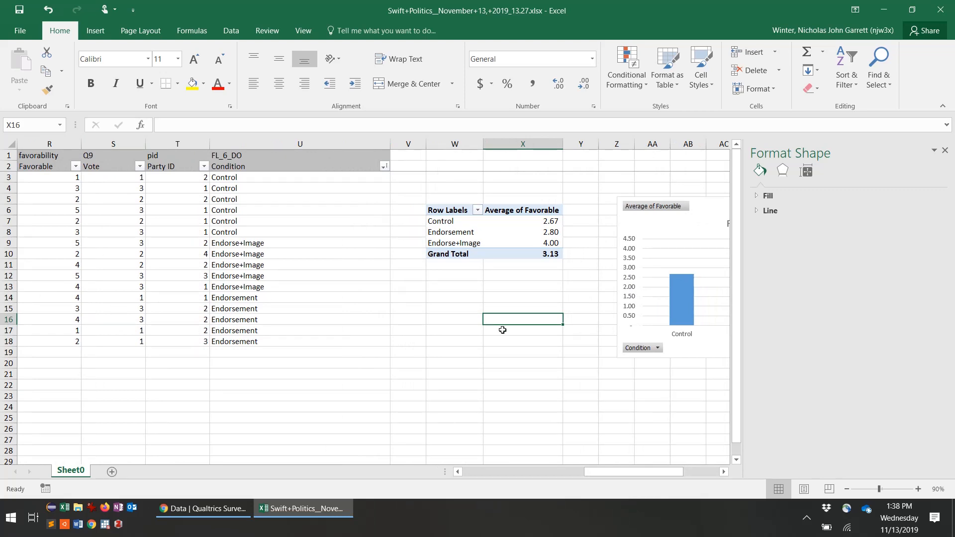
{"action": "scroll", "coordinate": [502, 330], "scroll_direction": "right", "scroll_amount": 2}
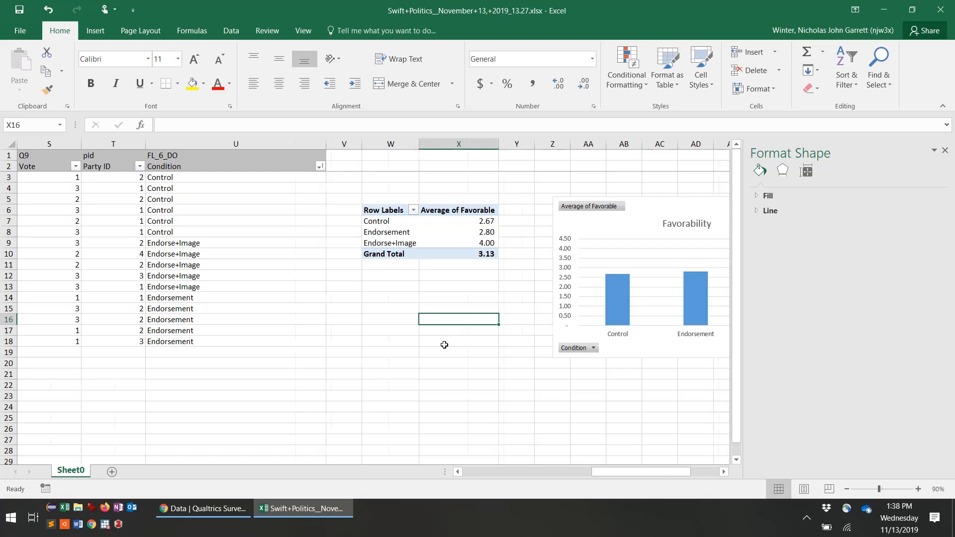
{"action": "scroll", "coordinate": [444, 344], "scroll_direction": "right", "scroll_amount": 3}
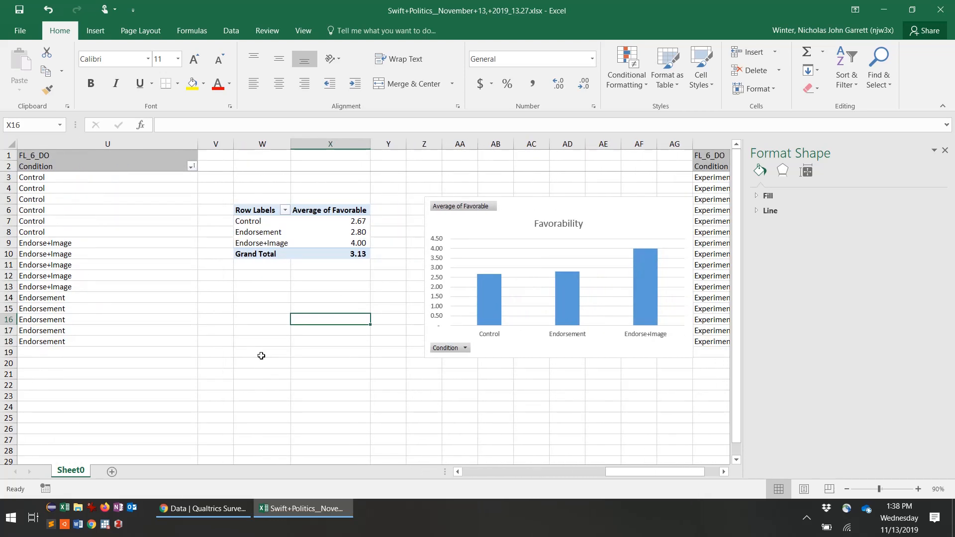
{"action": "scroll", "coordinate": [261, 356], "scroll_direction": "left", "scroll_amount": 3}
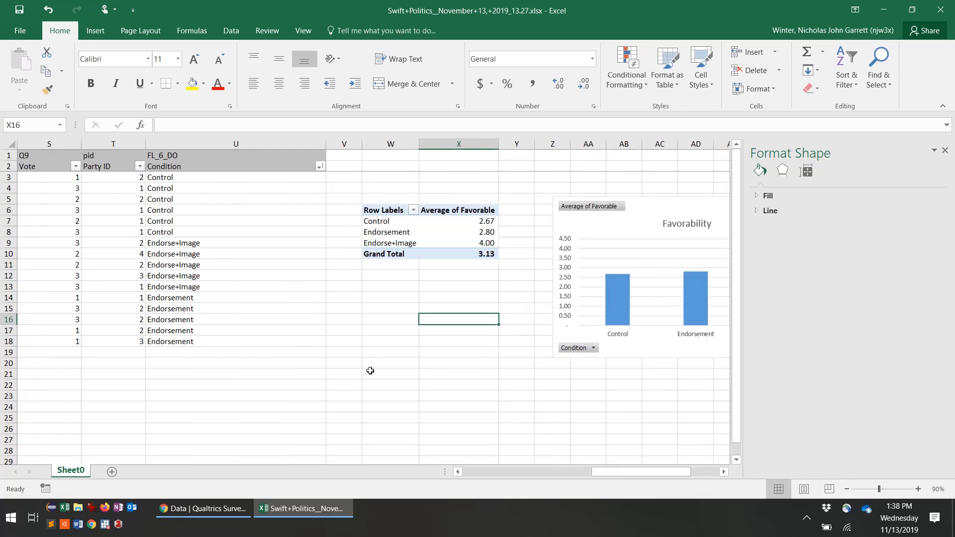
{"action": "left_click", "coordinate": [379, 391]}
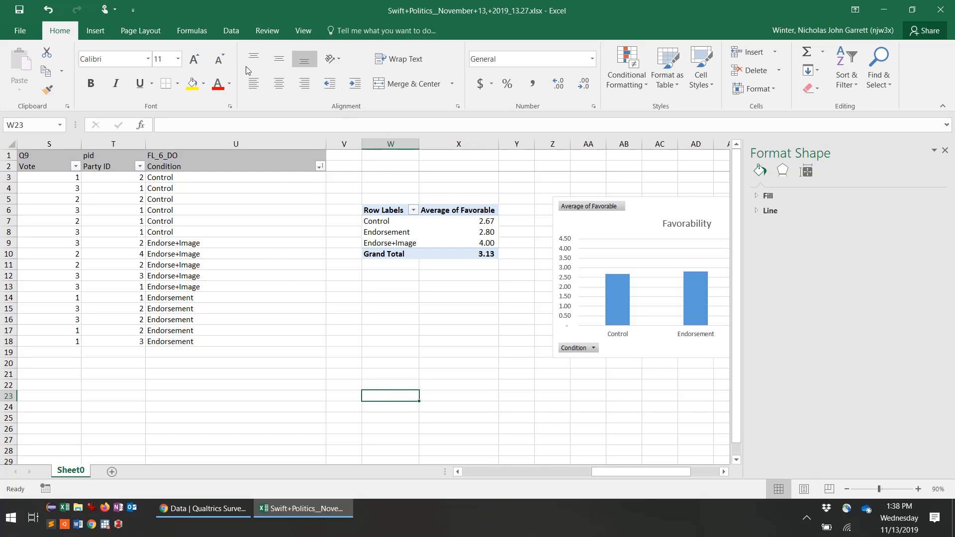
Step: Insert a PivotChart & PivotTable from range R2:U18, placed at W23 on this sheet
{"action": "left_click", "coordinate": [95, 30]}
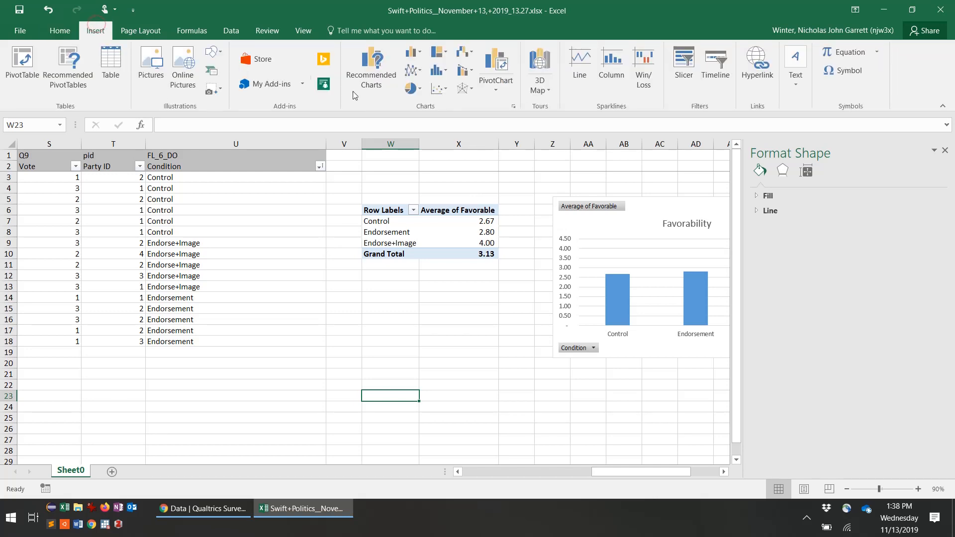
{"action": "left_click", "coordinate": [503, 95]}
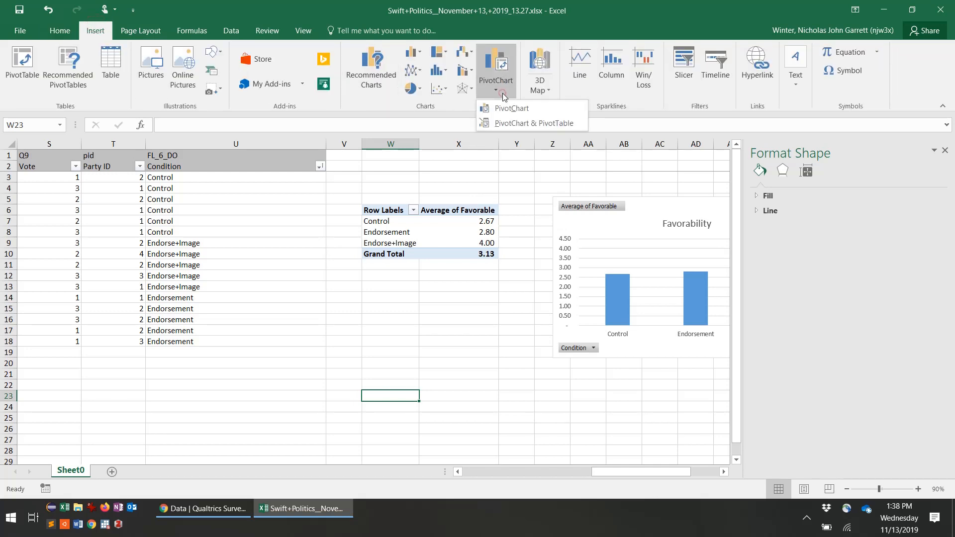
{"action": "left_click", "coordinate": [533, 123]}
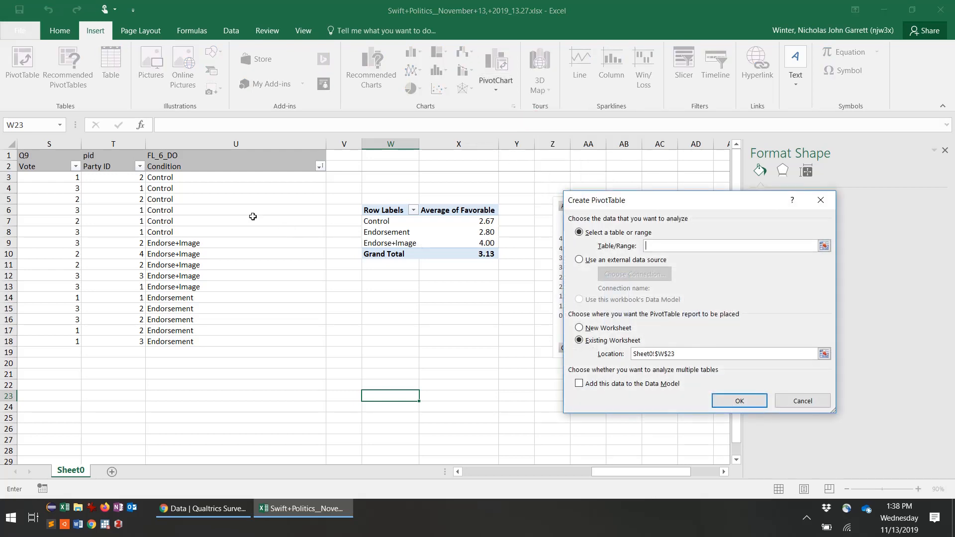
{"action": "left_click_drag", "start_coordinate": [221, 165], "coordinate": [203, 341]}
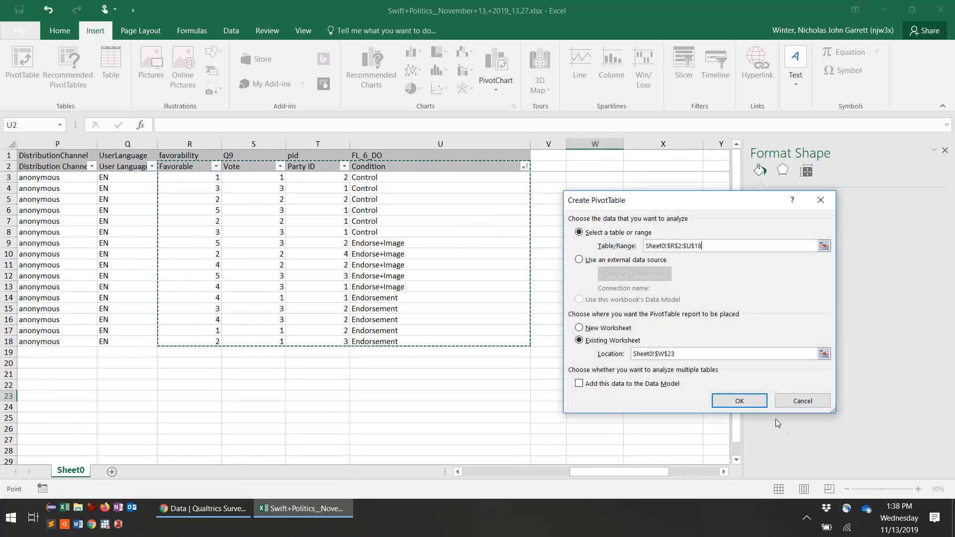
{"action": "left_click", "coordinate": [745, 402]}
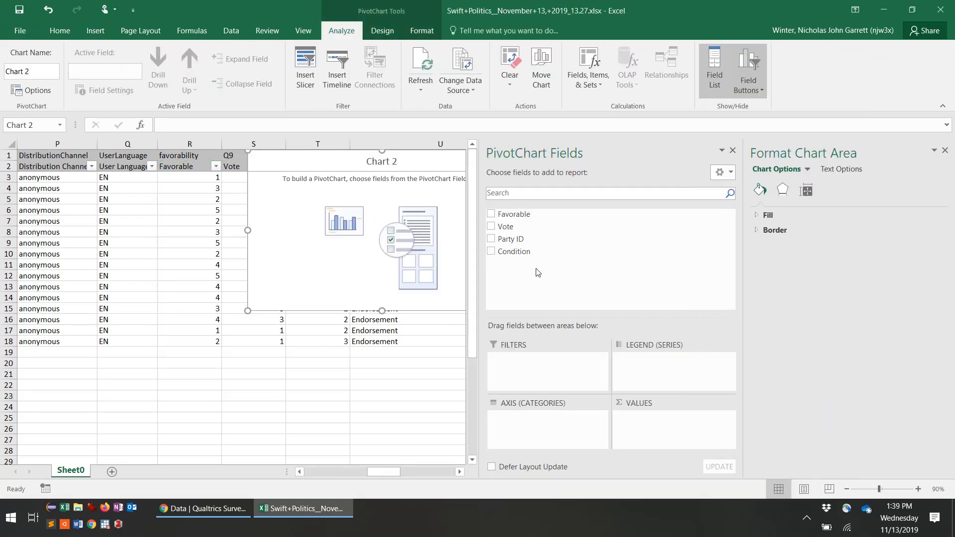
Step: Move the new empty PivotChart below the data and scroll it into view
{"action": "left_click", "coordinate": [945, 151]}
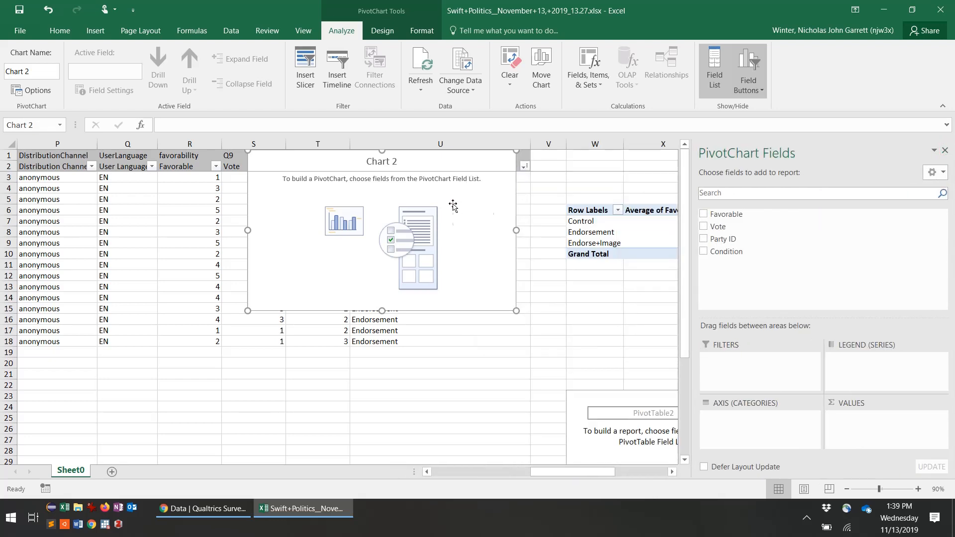
{"action": "left_click_drag", "start_coordinate": [453, 206], "coordinate": [460, 434]}
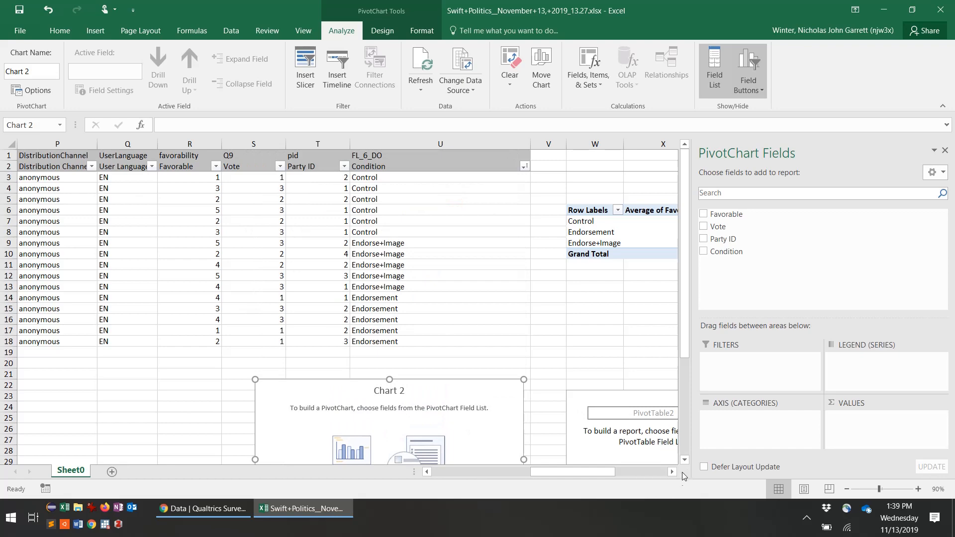
{"action": "left_click", "coordinate": [685, 460]}
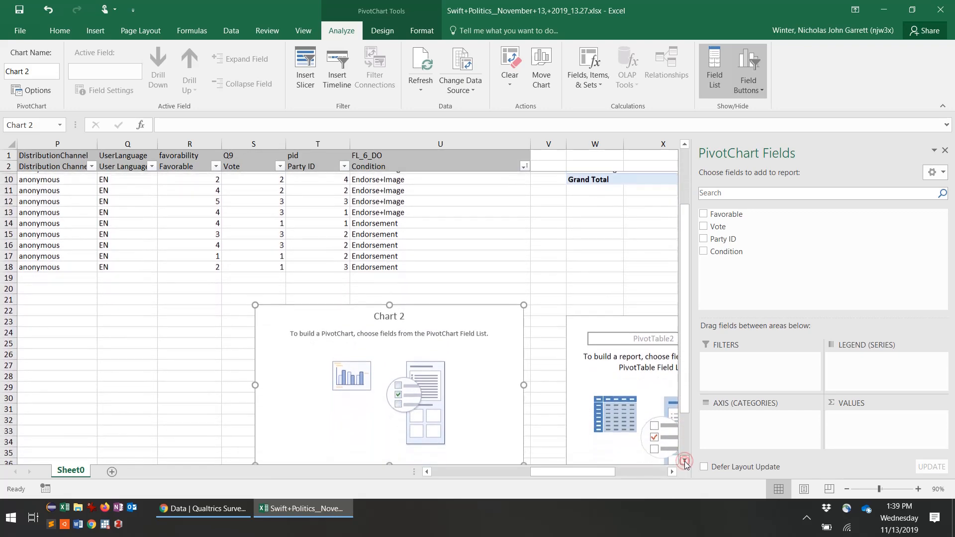
{"action": "left_click_drag", "start_coordinate": [685, 460], "coordinate": [684, 460]}
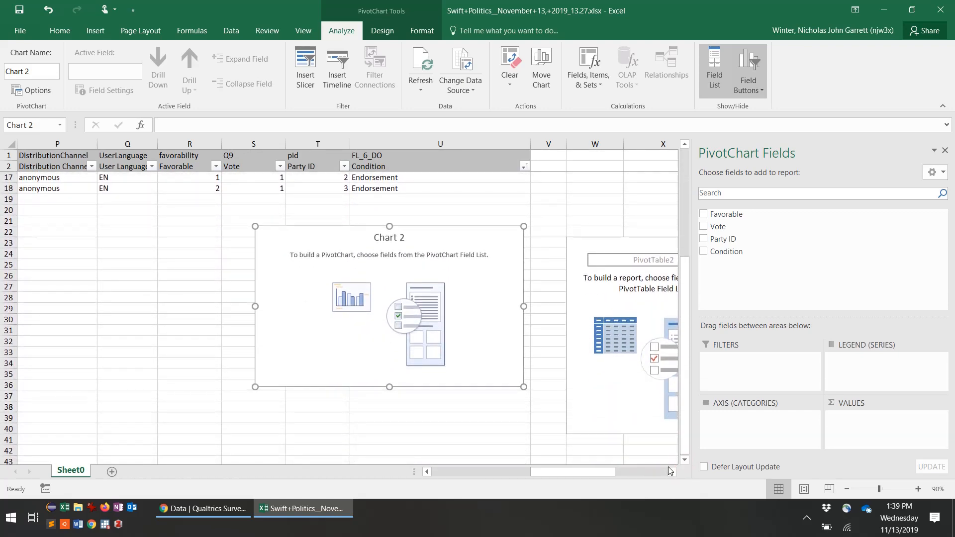
{"action": "left_click", "coordinate": [672, 471]}
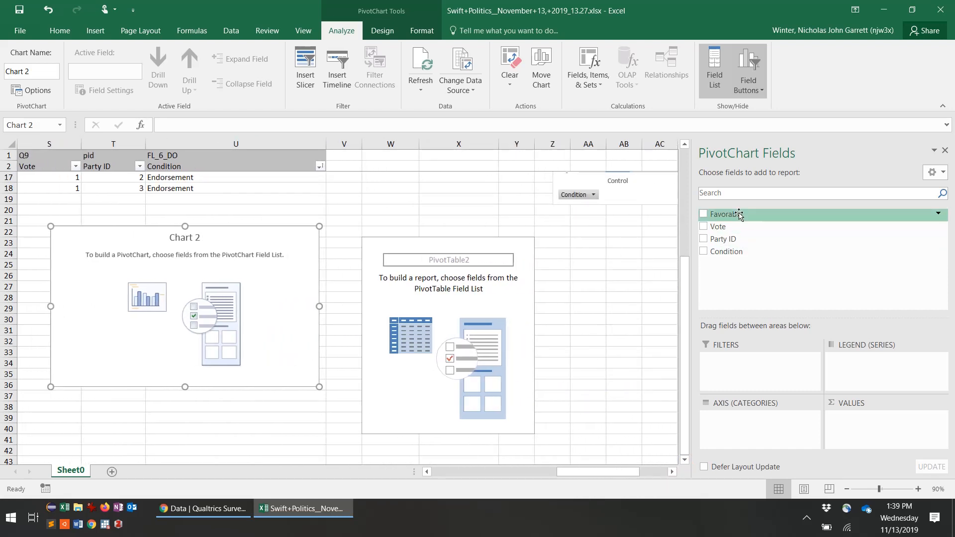
Step: Chart the Average of Favorable, with Condition as categories and Party ID as legend series
{"action": "left_click_drag", "start_coordinate": [739, 215], "coordinate": [864, 417]}
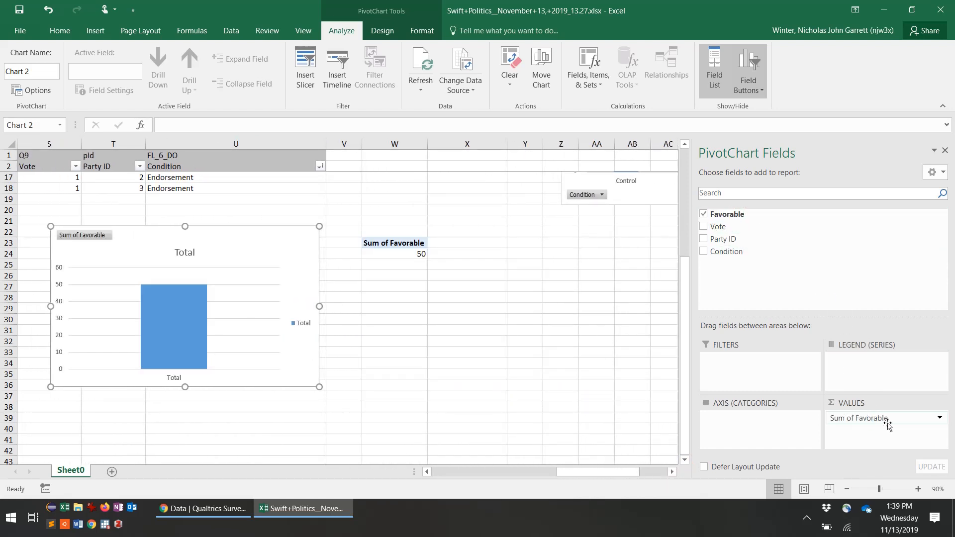
{"action": "left_click", "coordinate": [941, 419]}
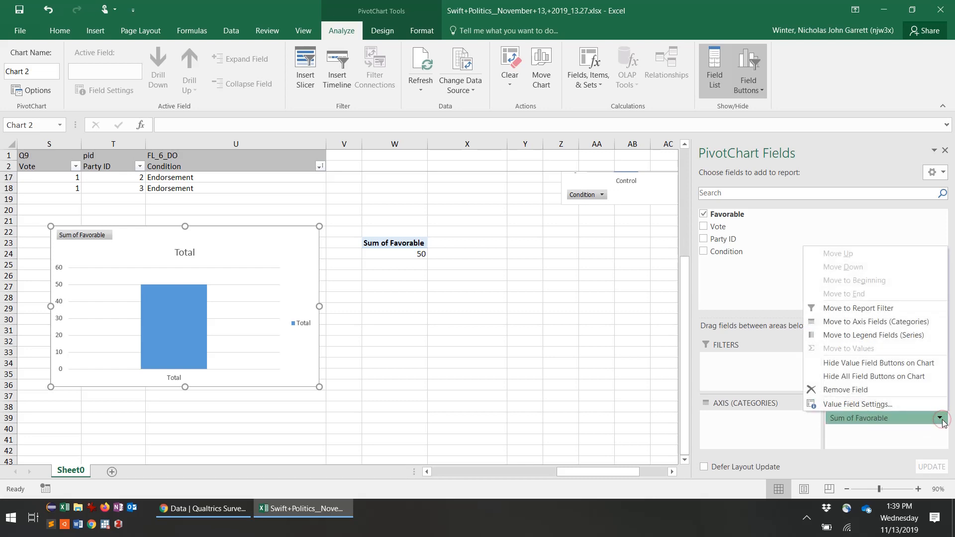
{"action": "left_click", "coordinate": [904, 406]}
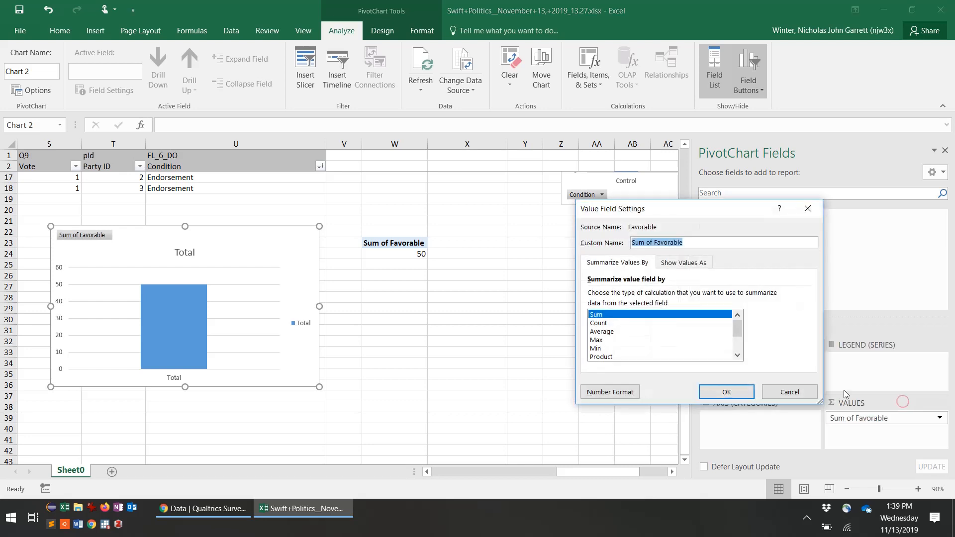
{"action": "left_click", "coordinate": [601, 332]}
{"action": "left_click", "coordinate": [726, 392]}
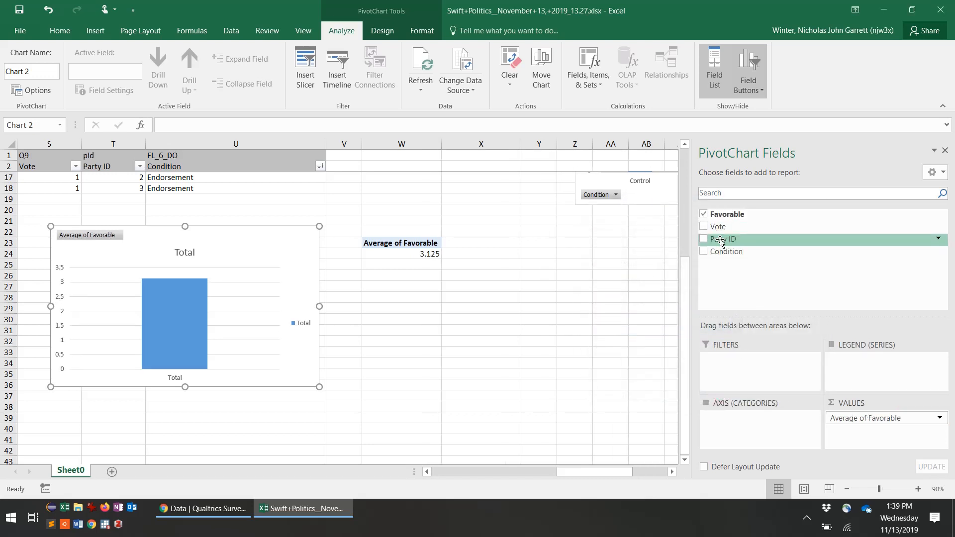
{"action": "left_click_drag", "start_coordinate": [722, 257], "coordinate": [744, 418]}
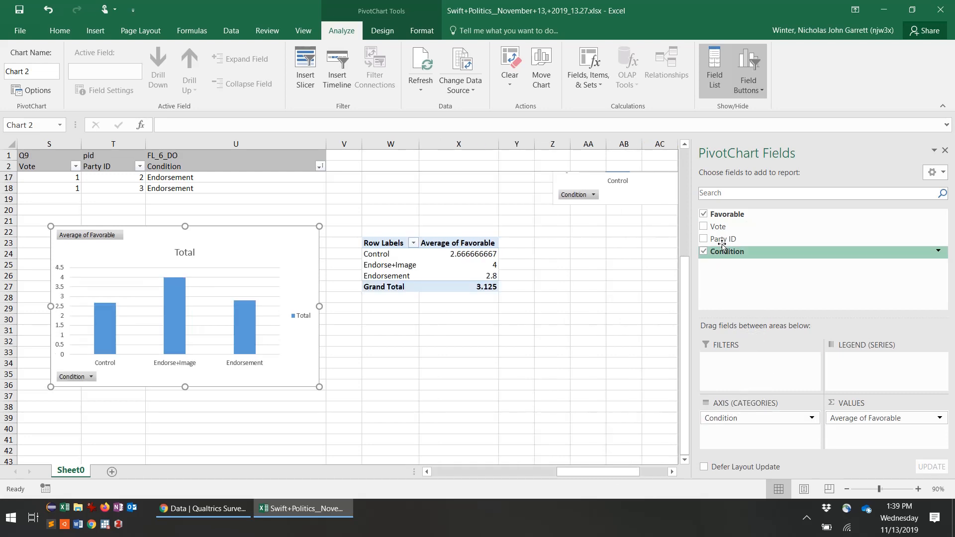
{"action": "left_click_drag", "start_coordinate": [722, 243], "coordinate": [890, 382]}
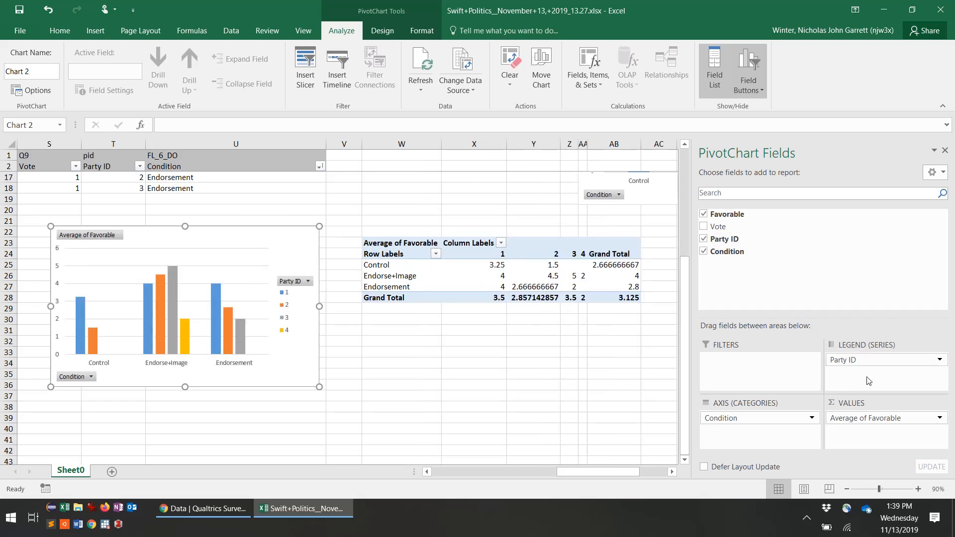
Step: Drag the Endorse+Image row below Endorsement, then make Party ID the pivot's row grouping
{"action": "left_click", "coordinate": [460, 275]}
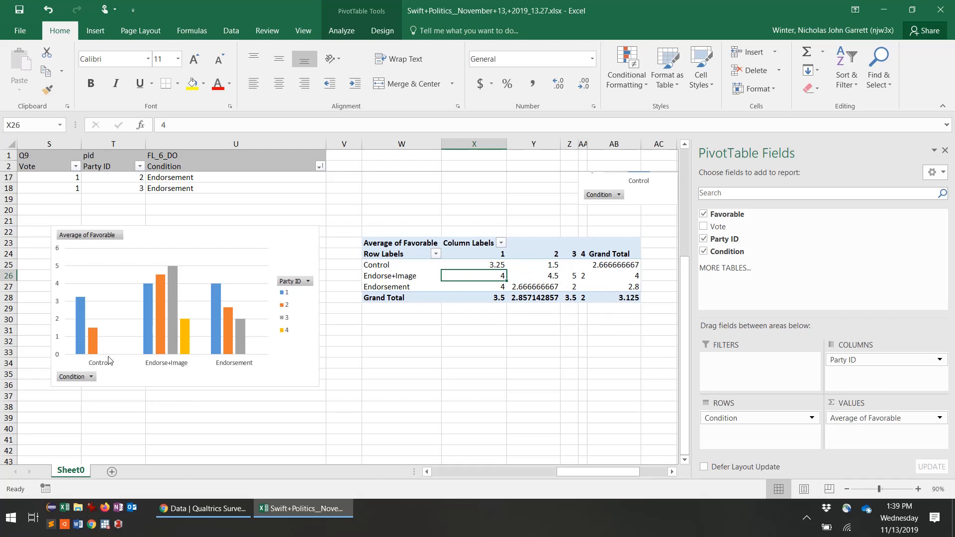
{"action": "mouse_move", "coordinate": [92, 340]}
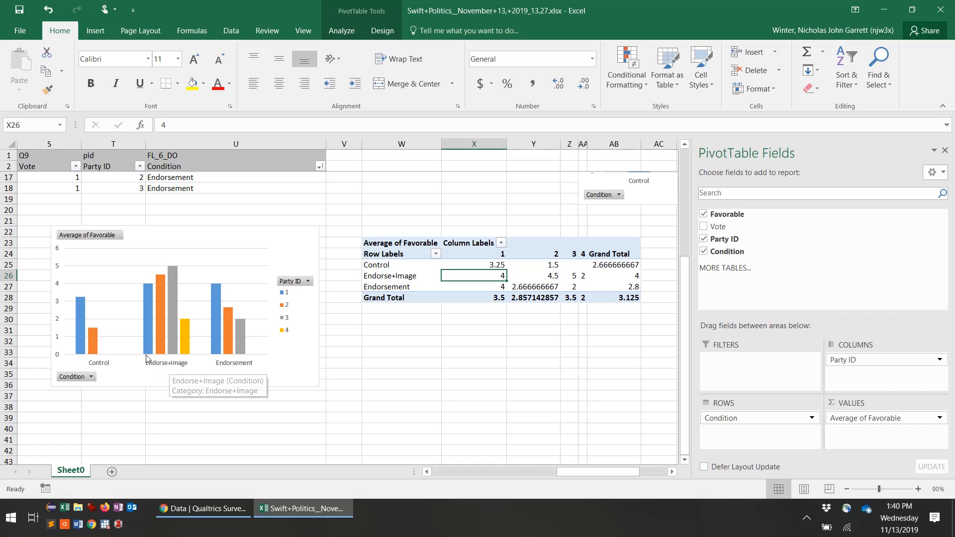
{"action": "mouse_move", "coordinate": [174, 355]}
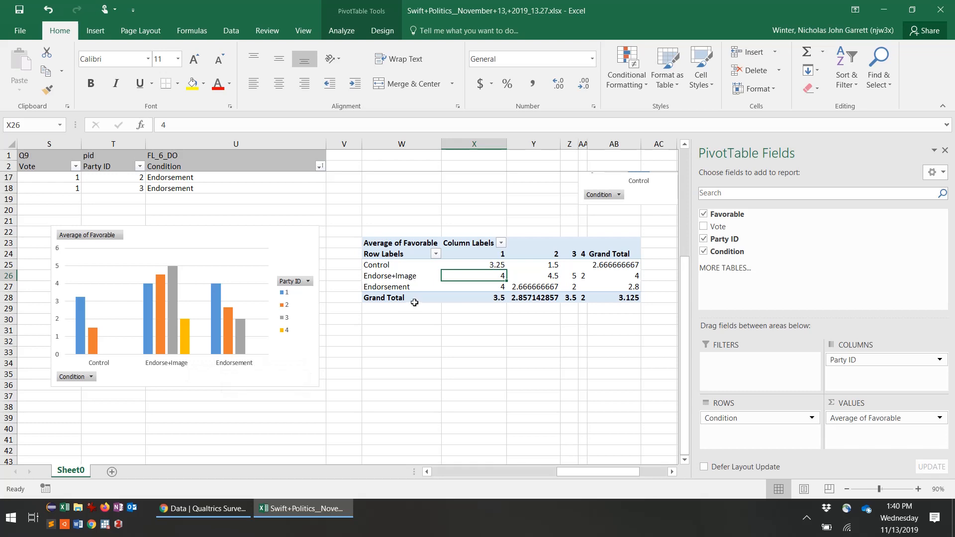
{"action": "left_click_drag", "start_coordinate": [390, 276], "coordinate": [619, 279]}
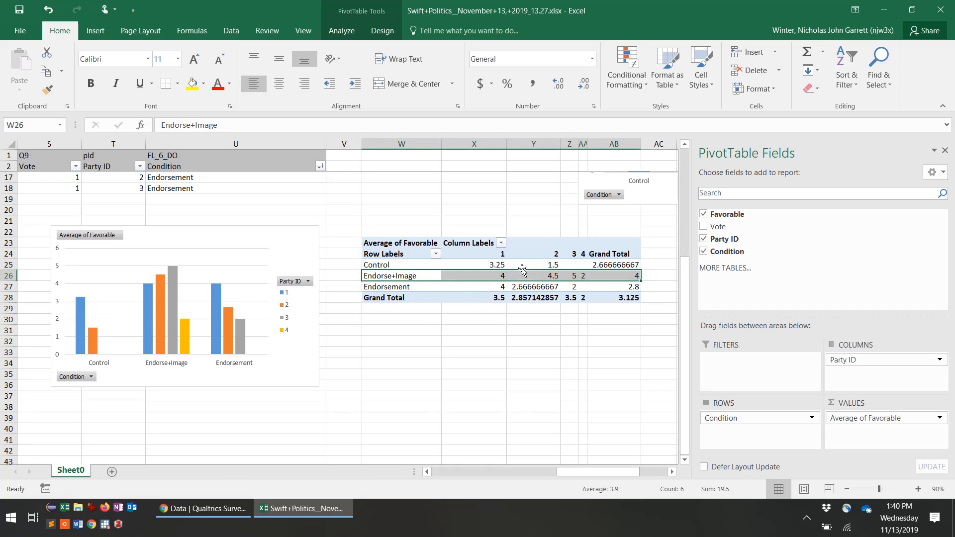
{"action": "left_click_drag", "start_coordinate": [521, 269], "coordinate": [517, 292]}
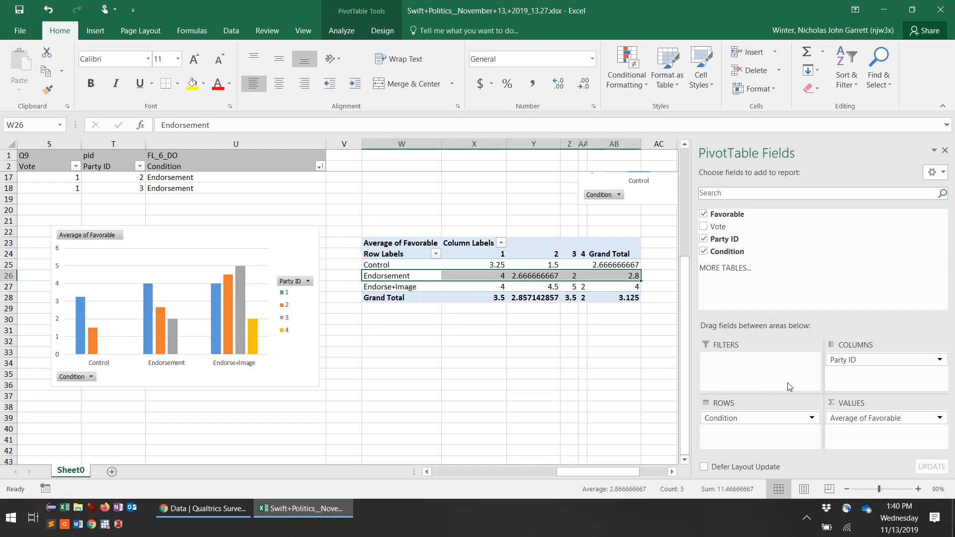
{"action": "mouse_move", "coordinate": [850, 361]}
{"action": "left_mouse_down"}
{"action": "mouse_move", "coordinate": [726, 421]}
{"action": "mouse_move", "coordinate": [753, 434]}
{"action": "mouse_move", "coordinate": [796, 382]}
{"action": "mouse_move", "coordinate": [858, 360]}
{"action": "left_mouse_up"}
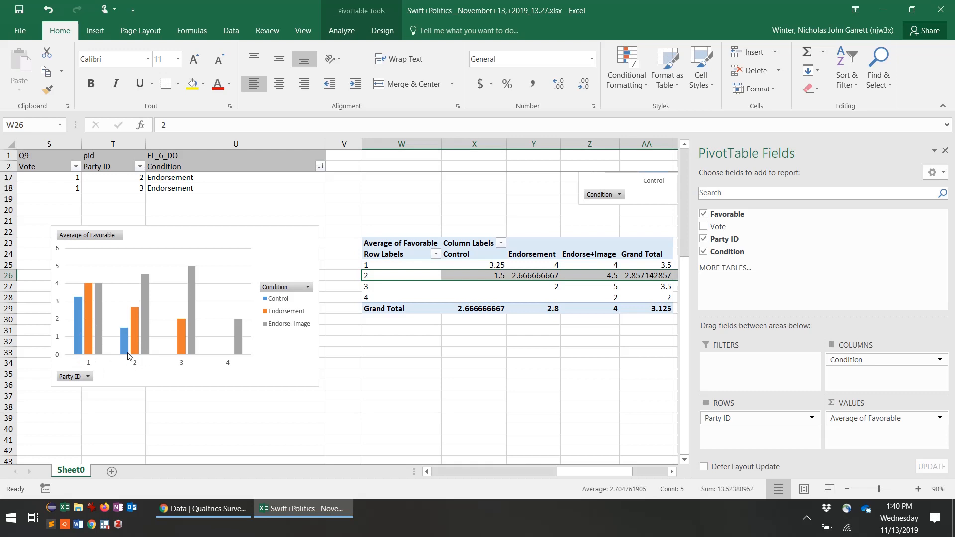
Step: Check the regrouped pivot: Party ID 2 averages 1.5 Control, 2.67 Endorsement, 4.5 Endorse+Image
{"action": "mouse_move", "coordinate": [143, 343]}
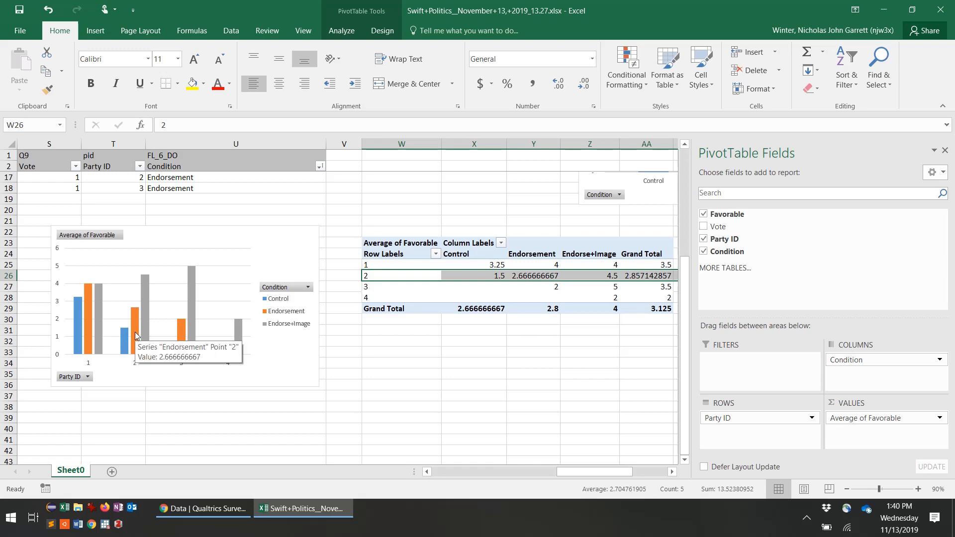
{"action": "mouse_move", "coordinate": [152, 311]}
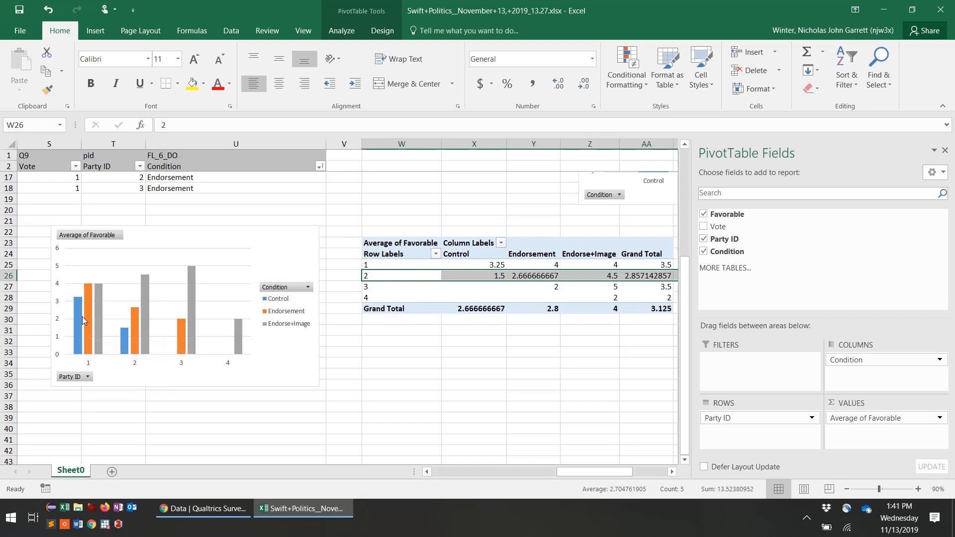
{"action": "mouse_move", "coordinate": [83, 317]}
{"action": "scroll", "coordinate": [139, 400], "scroll_direction": "up", "scroll_amount": 2}
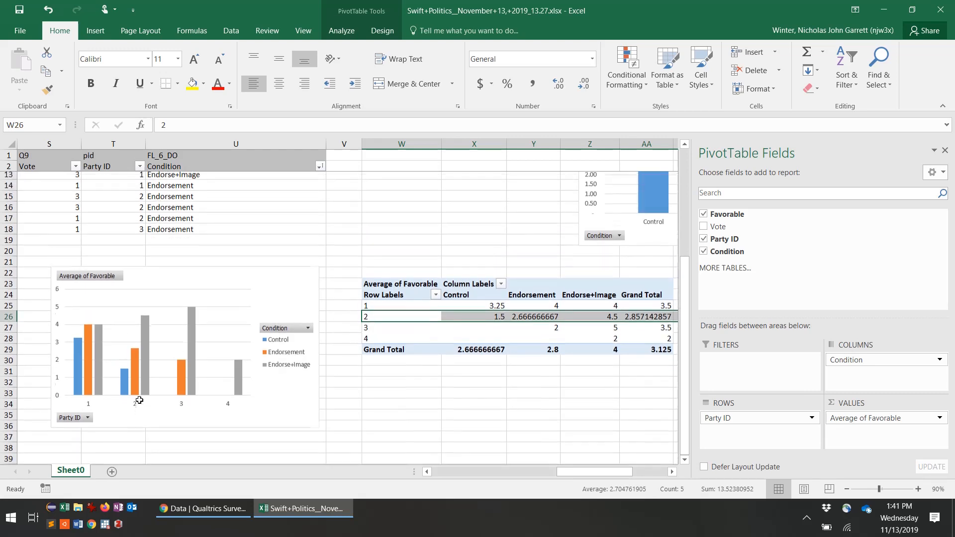
{"action": "scroll", "coordinate": [140, 400], "scroll_direction": "down", "scroll_amount": 2}
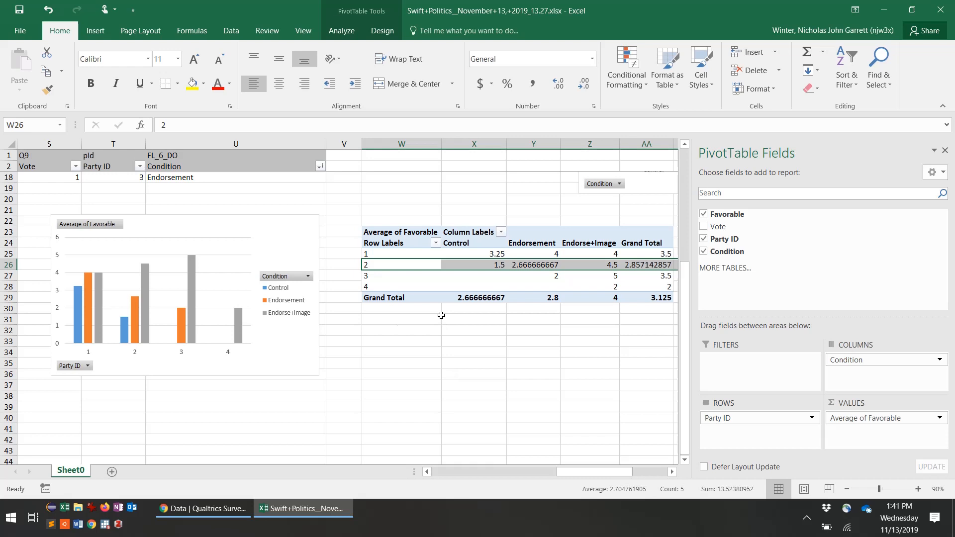
{"action": "scroll", "coordinate": [360, 323], "scroll_direction": "left", "scroll_amount": 1}
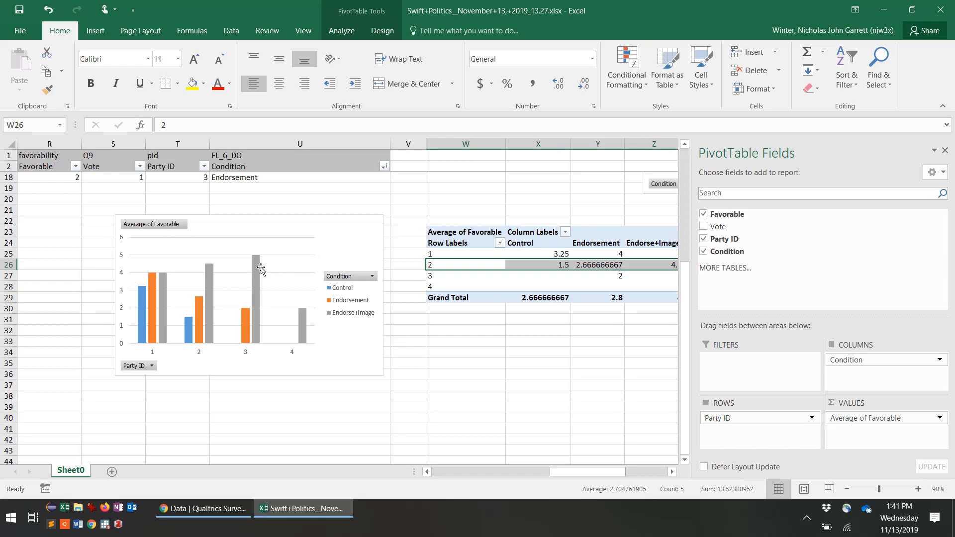
{"action": "scroll", "coordinate": [551, 366], "scroll_direction": "right", "scroll_amount": 1}
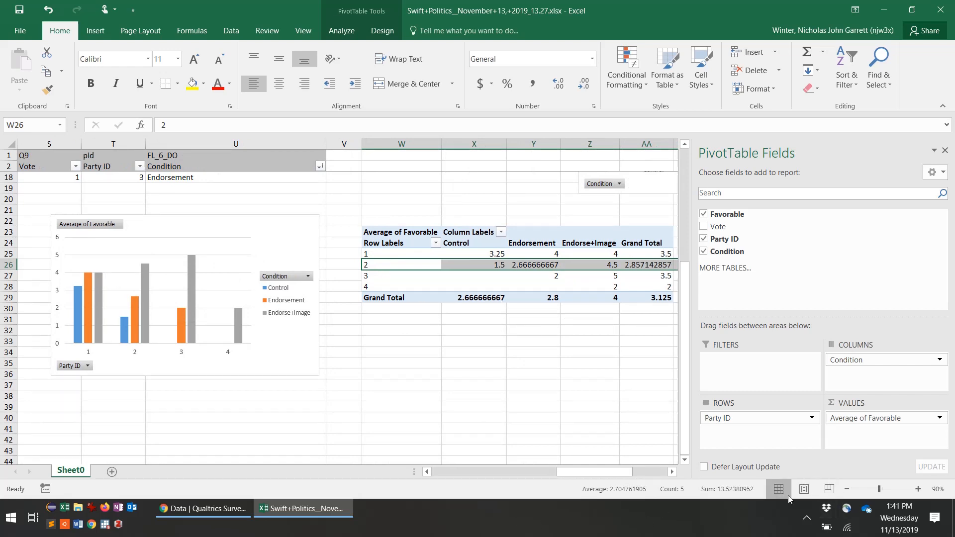
Step: Stop the screen recording using the Recording Toolbar from the hidden tray icons
{"action": "left_click", "coordinate": [806, 520]}
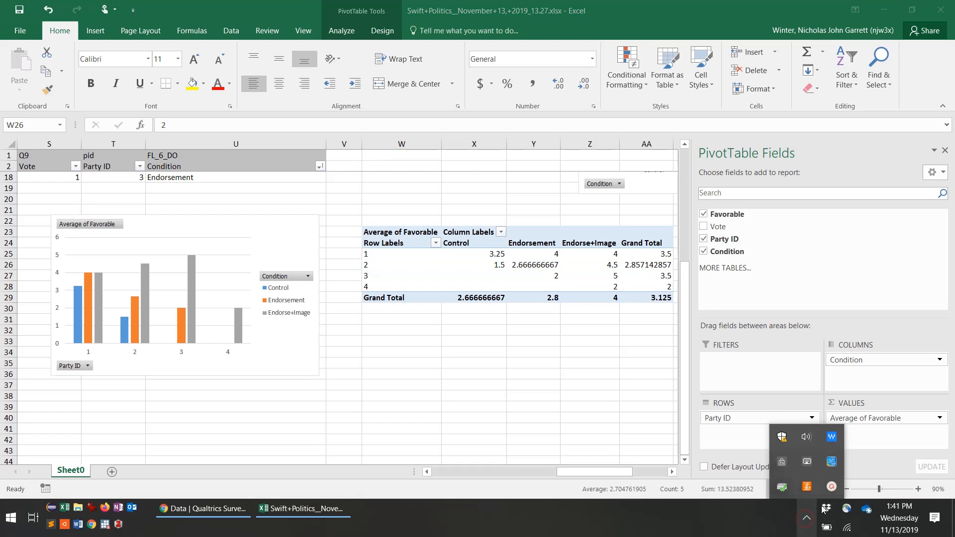
{"action": "left_click", "coordinate": [831, 487]}
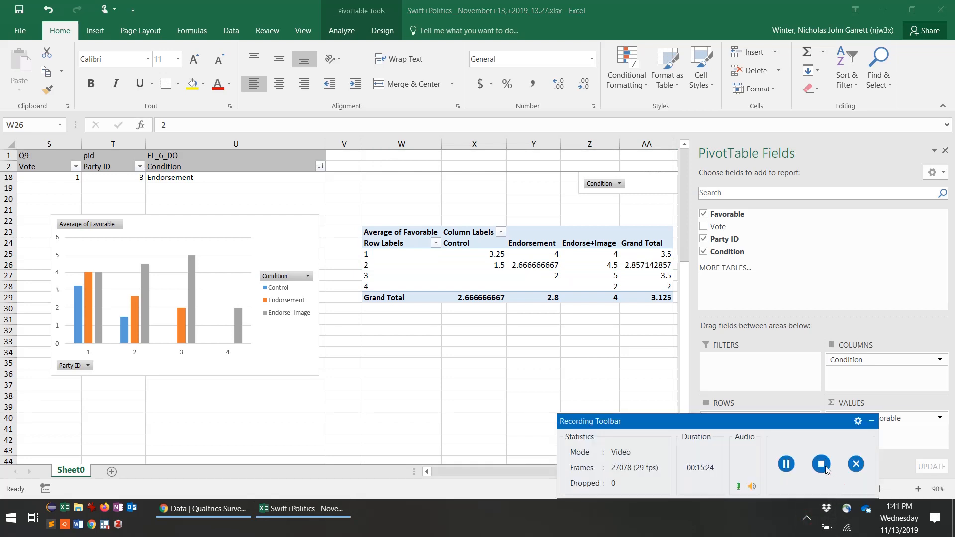
{"action": "left_click", "coordinate": [821, 465]}
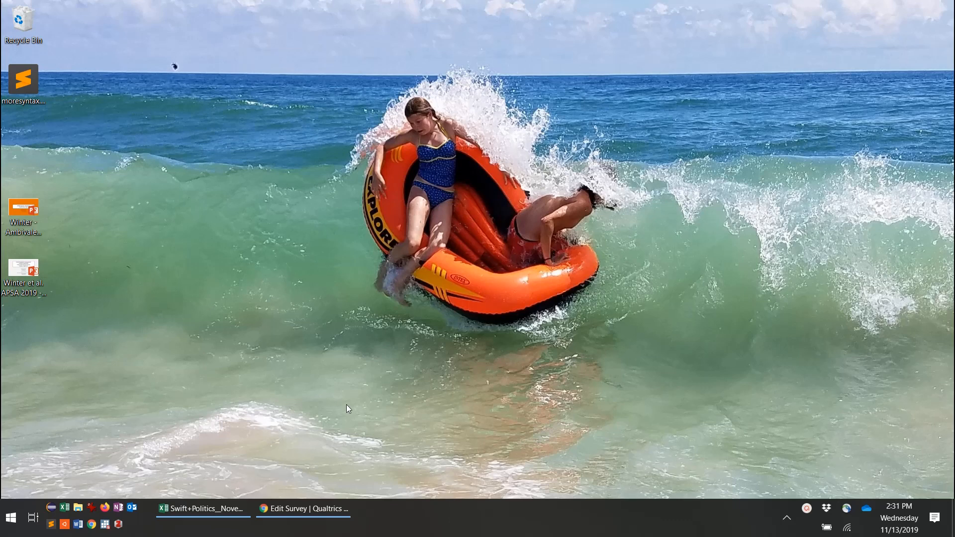
Step: Switch to the Qualtrics survey editor and scroll down to the Party ID question
{"action": "left_click", "coordinate": [284, 507]}
{"action": "scroll", "coordinate": [352, 347], "scroll_direction": "down", "scroll_amount": 10}
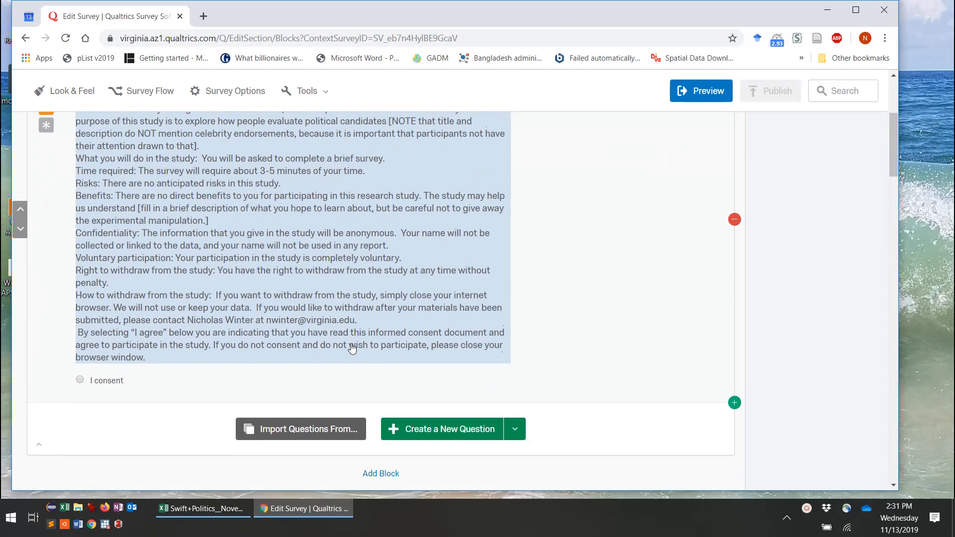
{"action": "scroll", "coordinate": [353, 347], "scroll_direction": "down", "scroll_amount": 15}
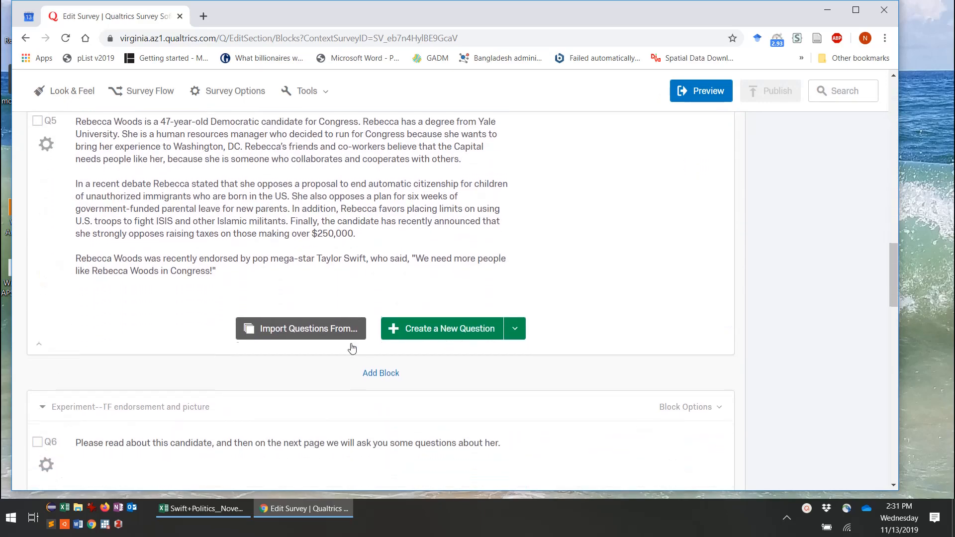
{"action": "scroll", "coordinate": [352, 347], "scroll_direction": "down", "scroll_amount": 9}
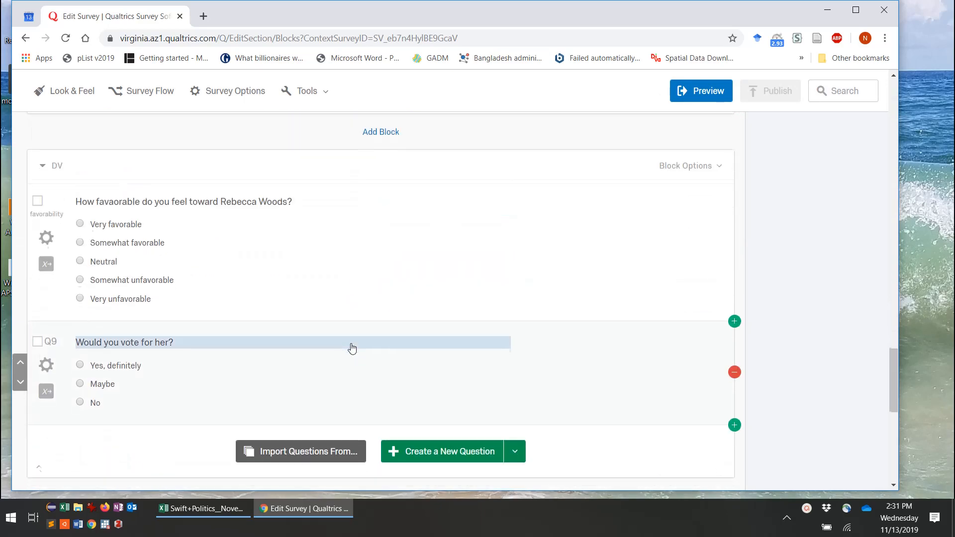
{"action": "left_click_drag", "start_coordinate": [352, 347], "coordinate": [369, 261]}
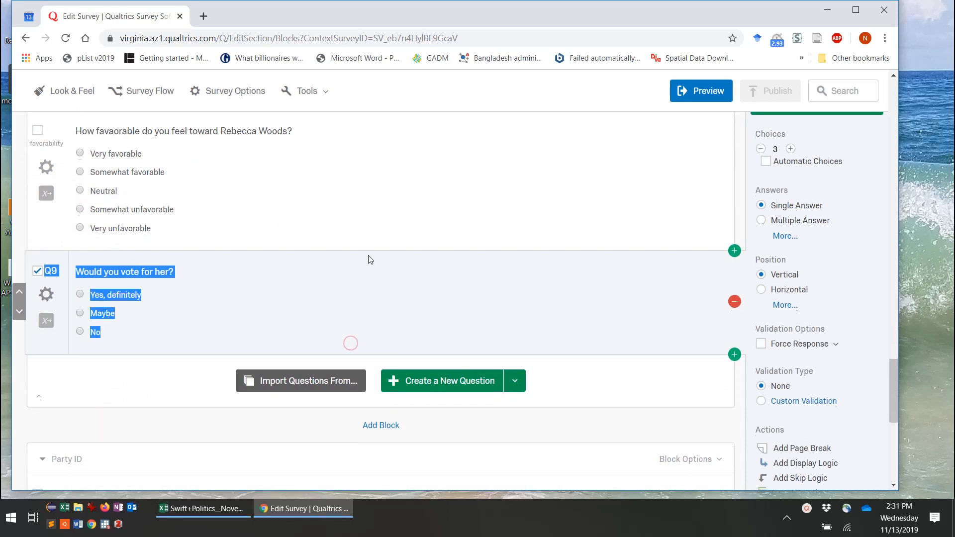
{"action": "scroll", "coordinate": [368, 260], "scroll_direction": "up", "scroll_amount": 1}
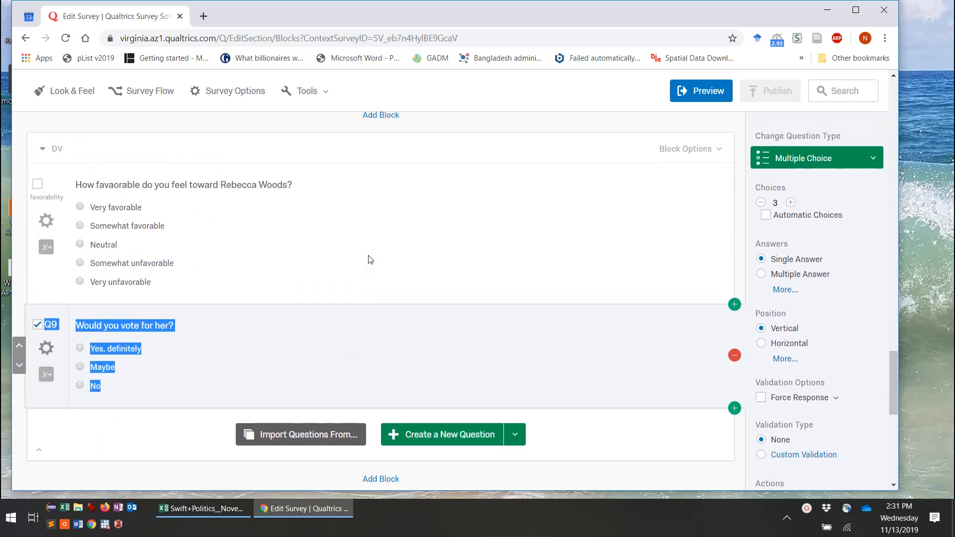
{"action": "left_click", "coordinate": [360, 149]}
{"action": "scroll", "coordinate": [319, 312], "scroll_direction": "down", "scroll_amount": 7}
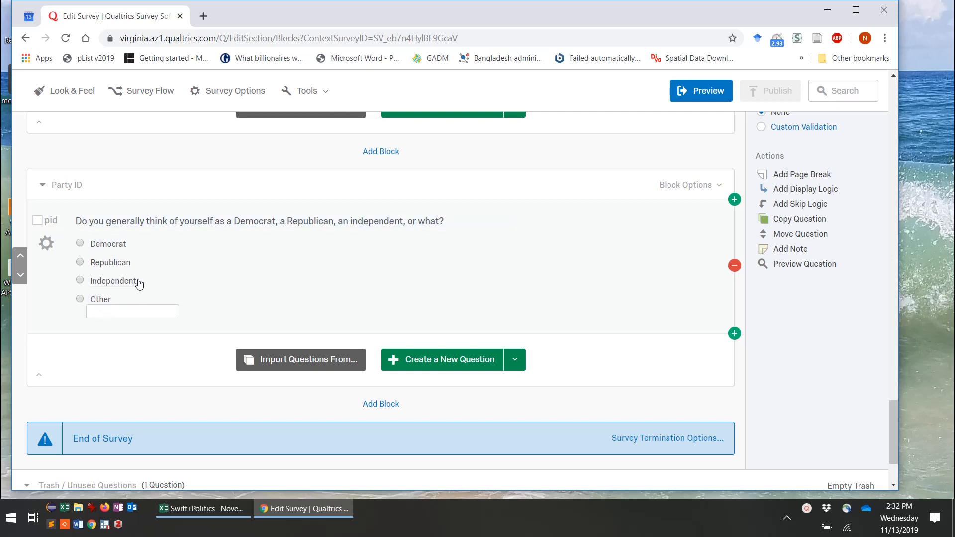
{"action": "left_click", "coordinate": [46, 244]}
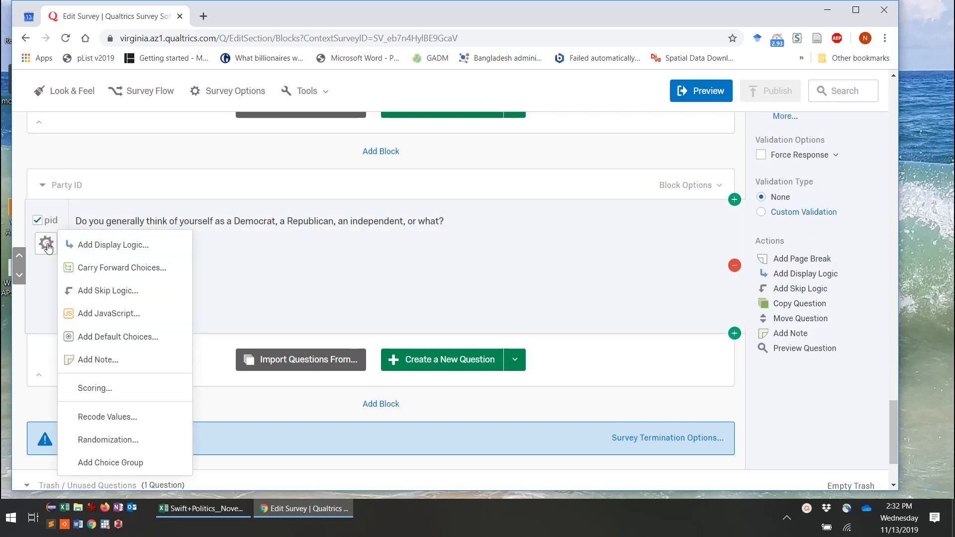
{"action": "left_click", "coordinate": [92, 418]}
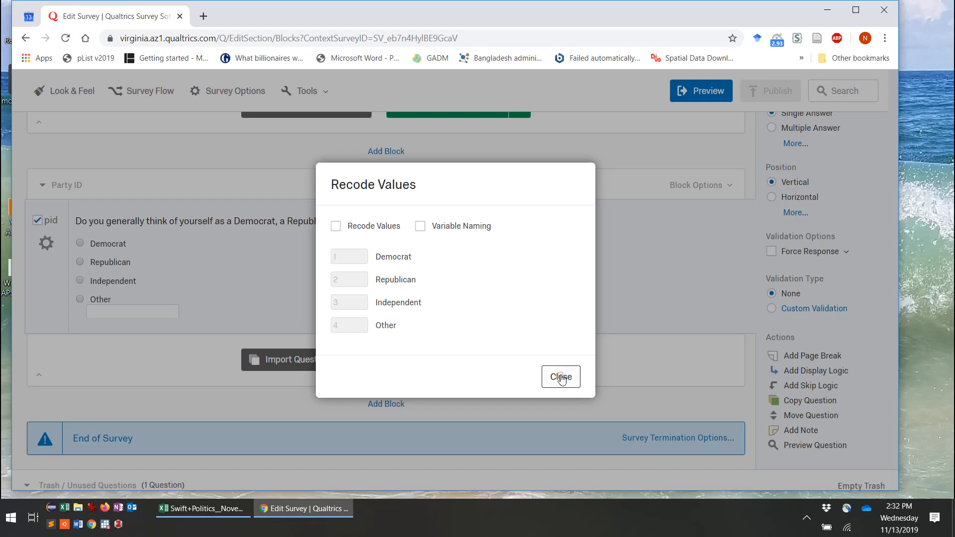
{"action": "left_click", "coordinate": [561, 376]}
{"action": "scroll", "coordinate": [432, 213], "scroll_direction": "up", "scroll_amount": 5}
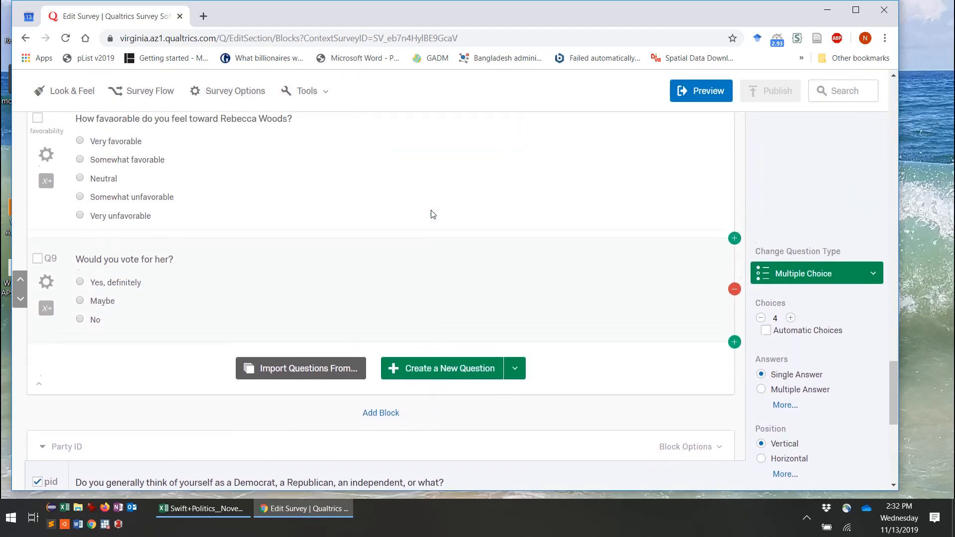
Step: Review the favorability (5–1) and vote (3–1) recode values, then minimize the browser
{"action": "scroll", "coordinate": [431, 214], "scroll_direction": "up", "scroll_amount": 2}
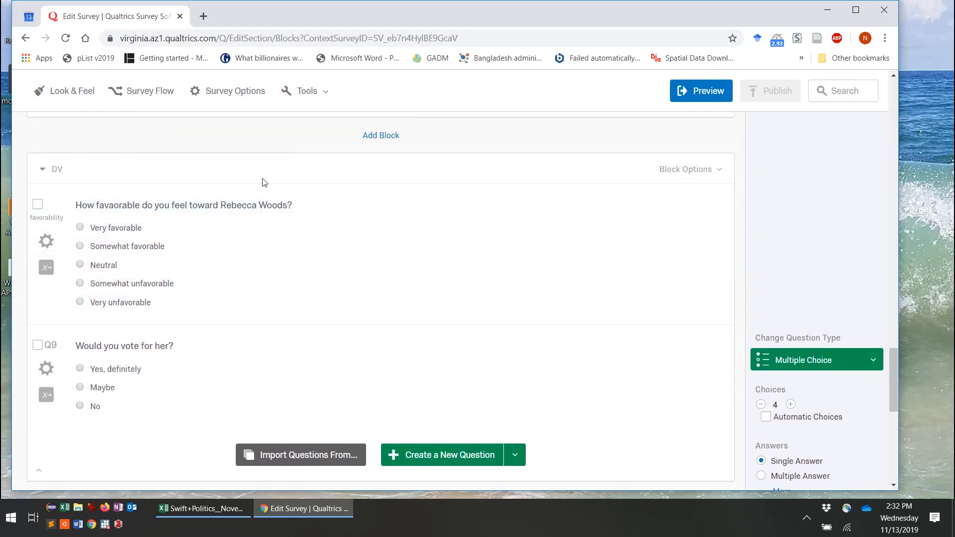
{"action": "left_click", "coordinate": [45, 268]}
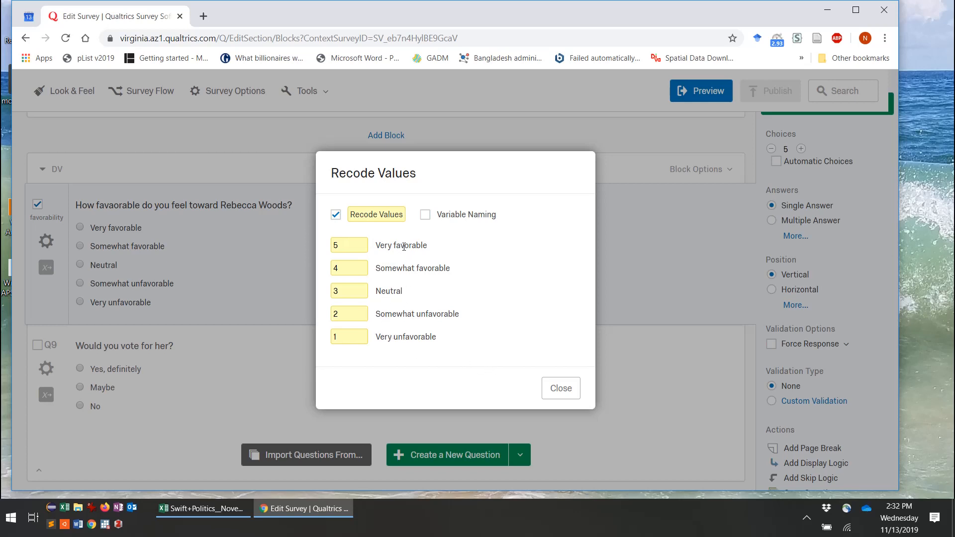
{"action": "left_click", "coordinate": [566, 393]}
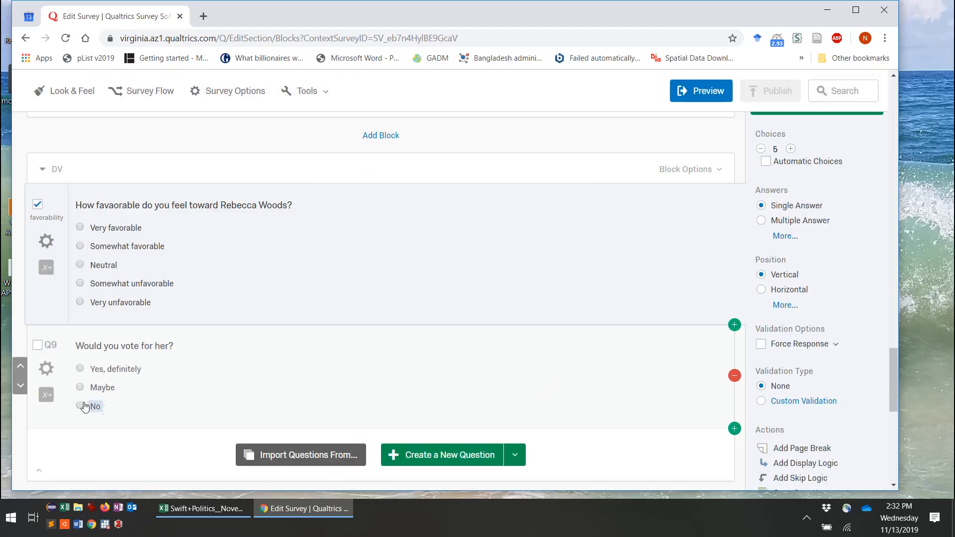
{"action": "left_click", "coordinate": [46, 395]}
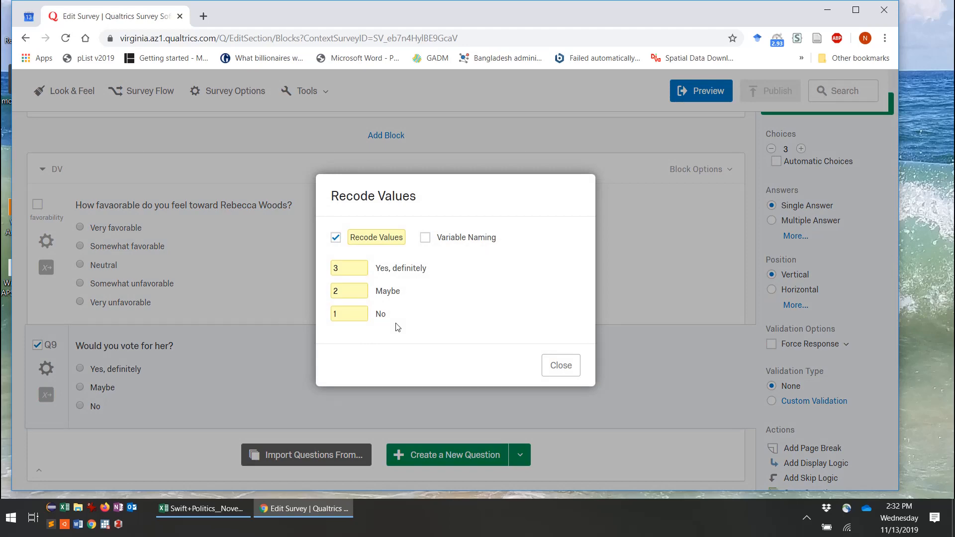
{"action": "left_click", "coordinate": [565, 368]}
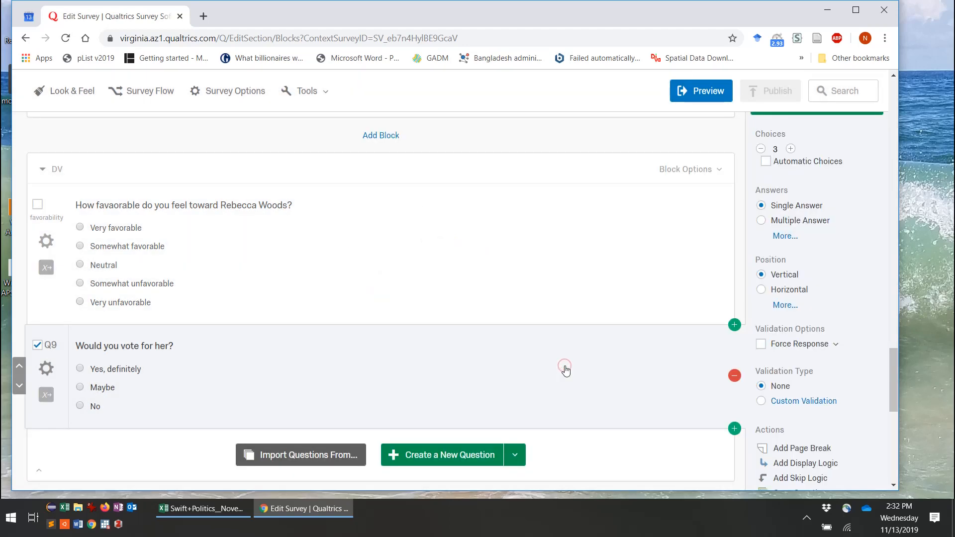
{"action": "left_click", "coordinate": [827, 10]}
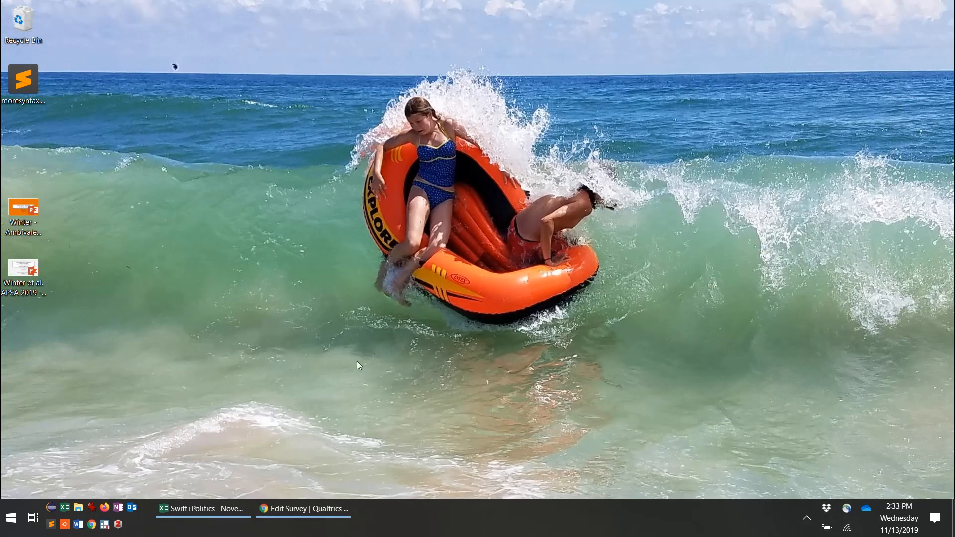
Step: Return to Excel and select Party ID labels 3 and 4 in the PivotTable
{"action": "left_click", "coordinate": [189, 515]}
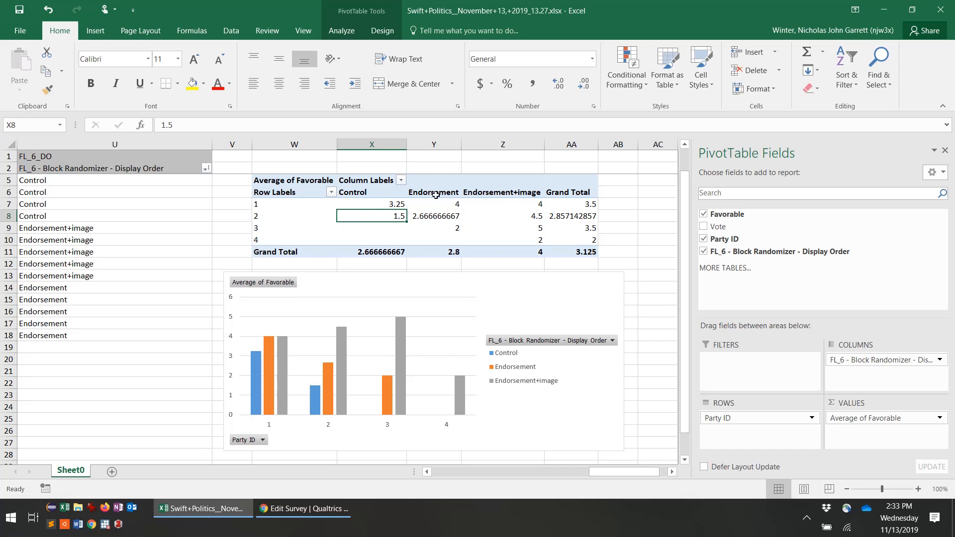
{"action": "left_click", "coordinate": [266, 228]}
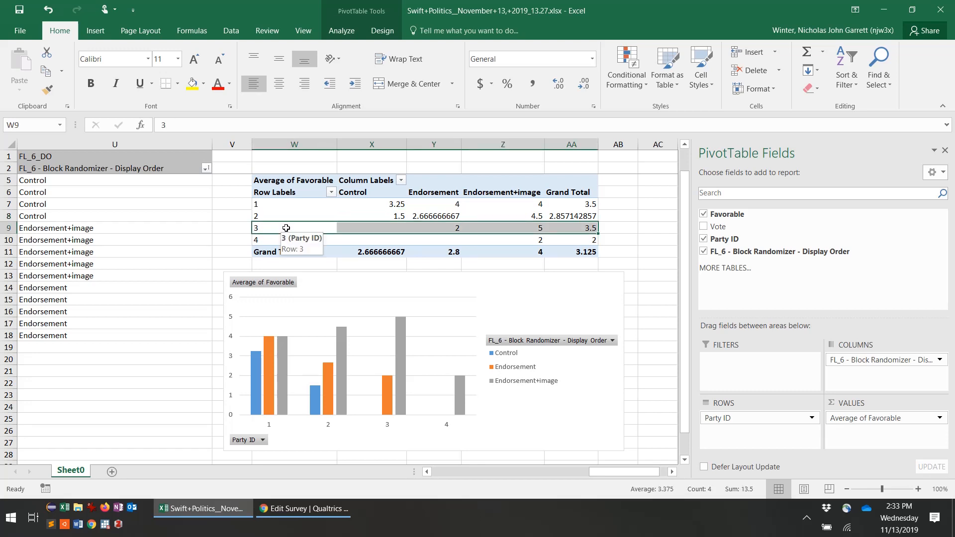
{"action": "left_click", "coordinate": [285, 228]}
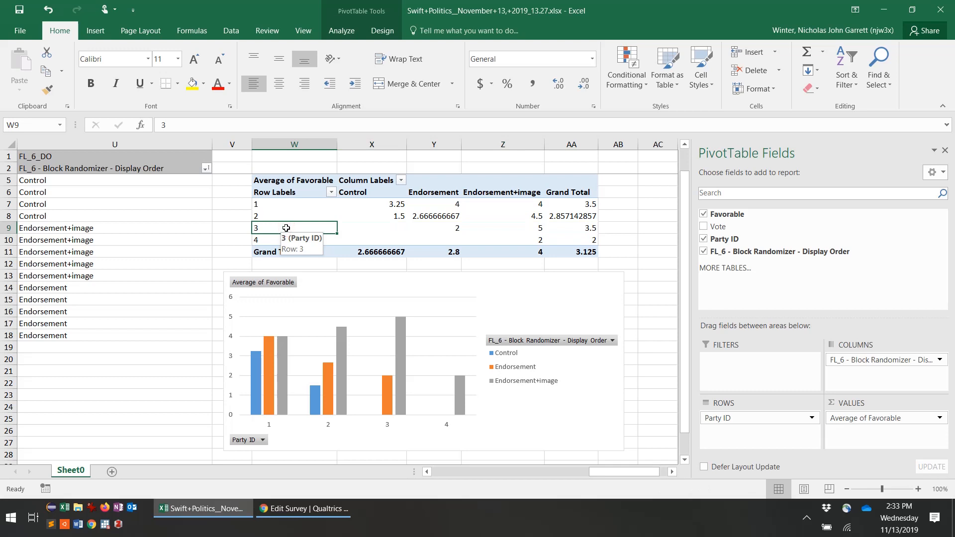
{"action": "key", "text": "shift+Down"}
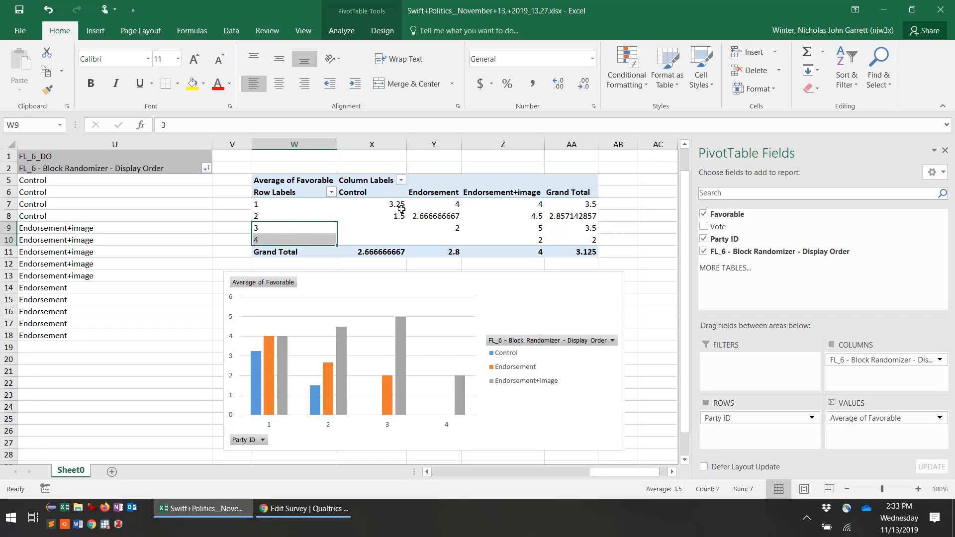
Step: Group Party IDs 3 and 4 into Group1 and move the chart down
{"action": "right_click", "coordinate": [298, 229]}
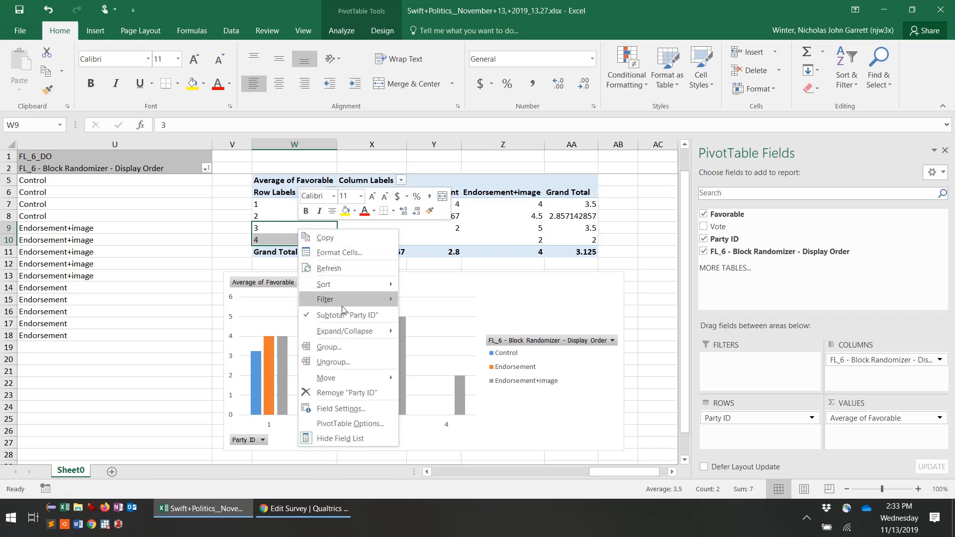
{"action": "left_click", "coordinate": [324, 346]}
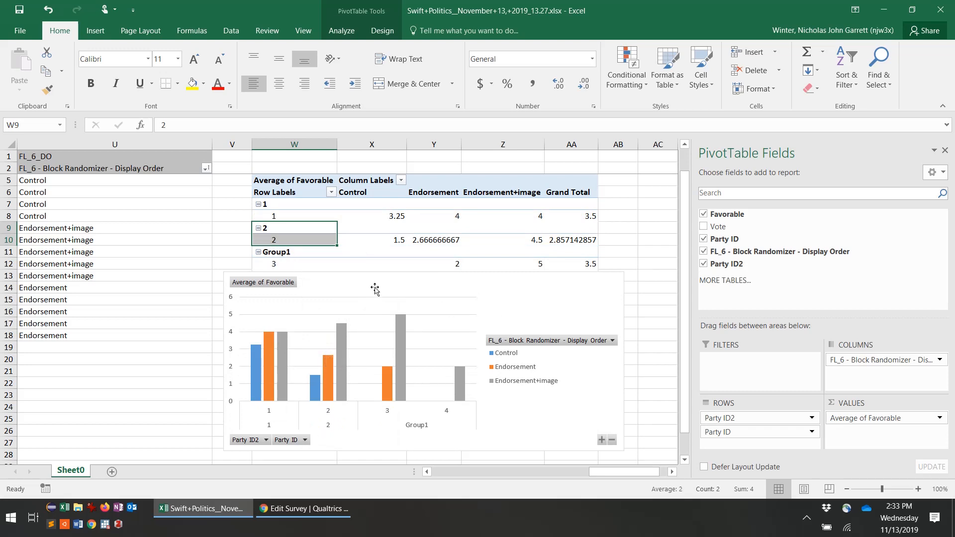
{"action": "left_click_drag", "start_coordinate": [375, 288], "coordinate": [375, 327]}
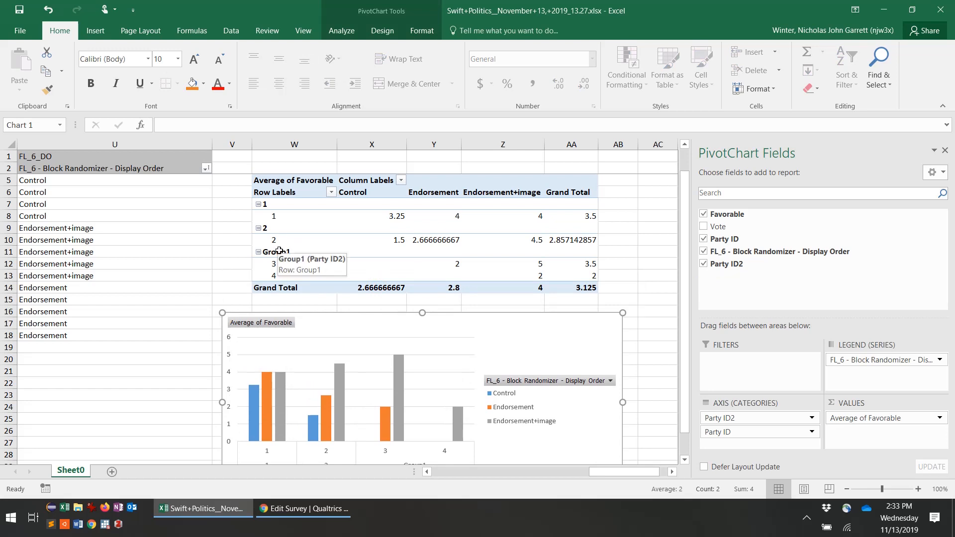
Step: Collapse the party 1, party 2 and Group1 rows of the PivotTable
{"action": "left_click", "coordinate": [257, 204]}
{"action": "left_click", "coordinate": [258, 204]}
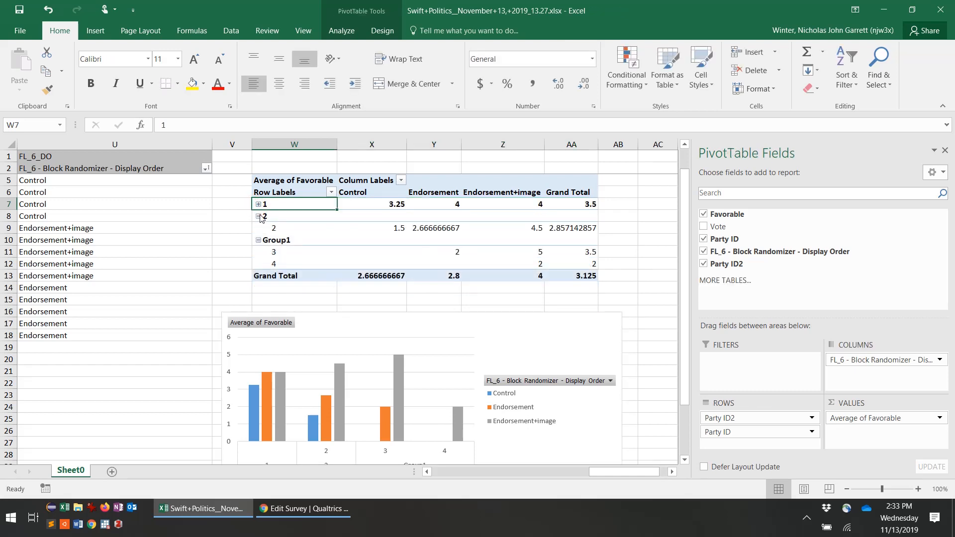
{"action": "left_click", "coordinate": [258, 216]}
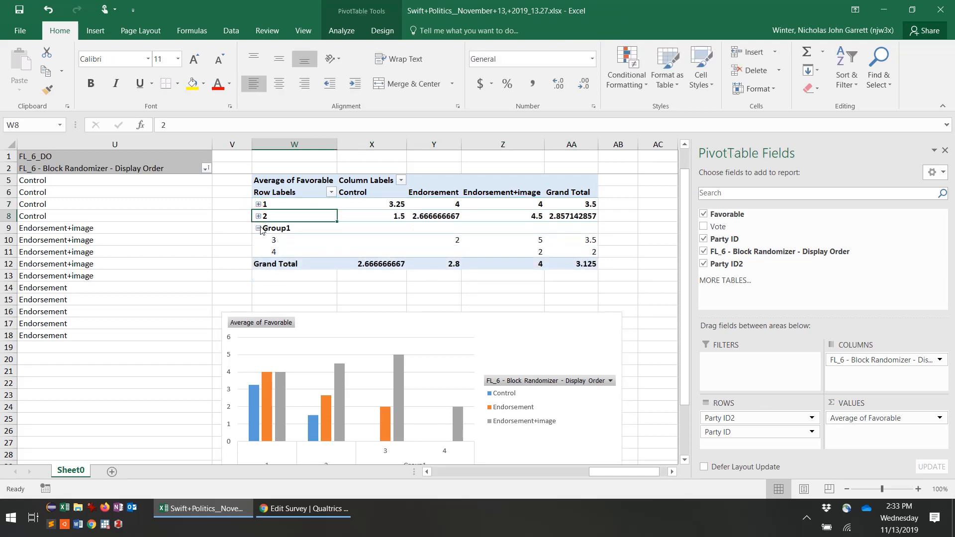
{"action": "left_click", "coordinate": [258, 228]}
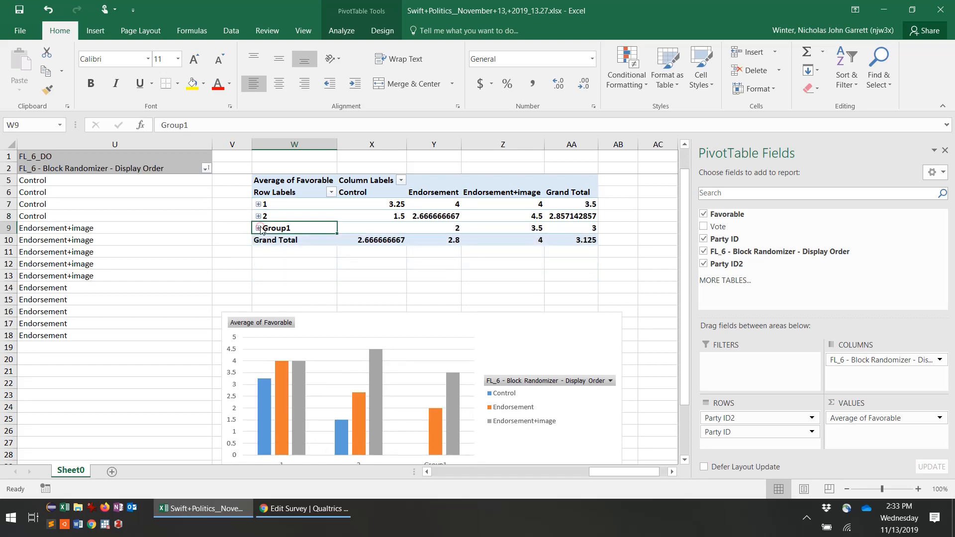
Step: Rename the party group labels to Democrats, Republicans and Ind/Others
{"action": "left_click", "coordinate": [282, 203]}
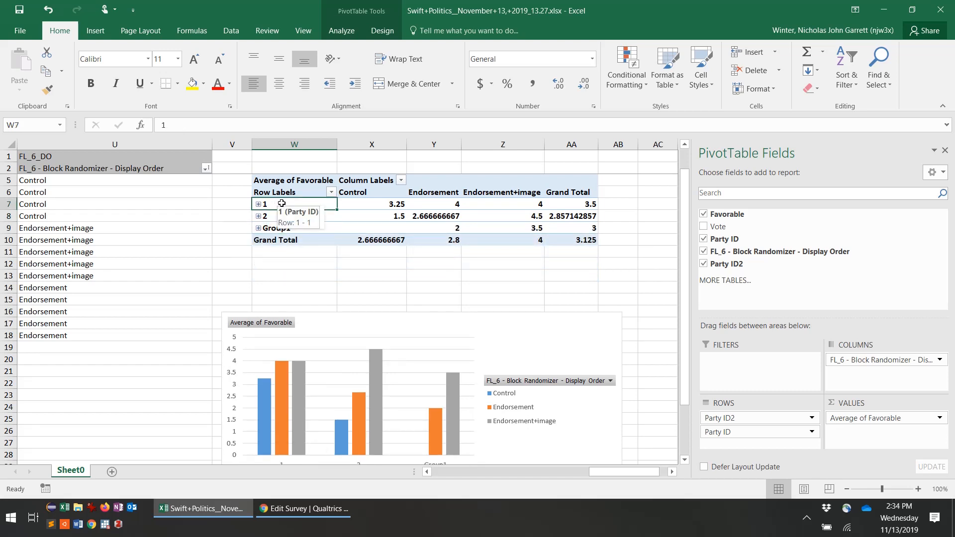
{"action": "left_click", "coordinate": [211, 122]}
{"action": "key", "text": "BackSpace"}
{"action": "type", "text": "De"}
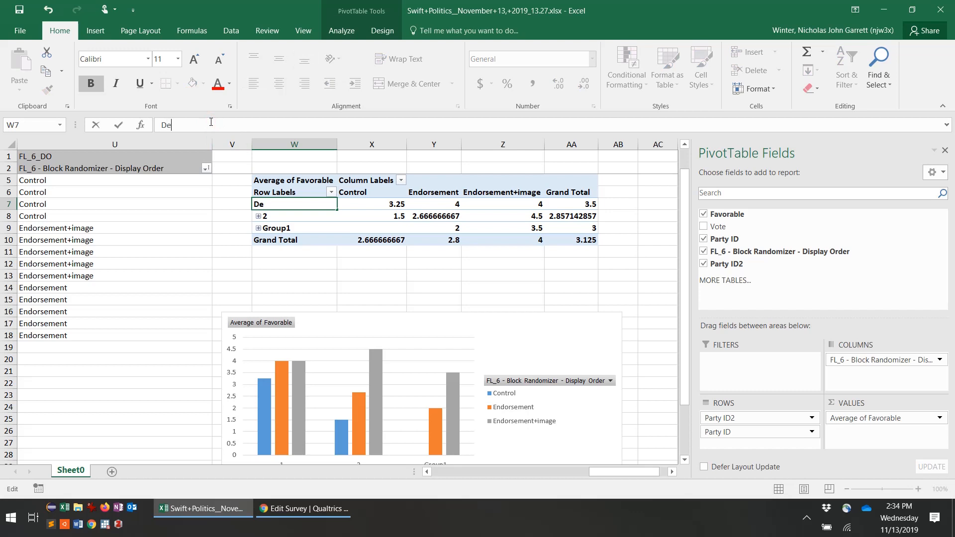
{"action": "type", "text": "mocrats"}
{"action": "key", "text": "Return"}
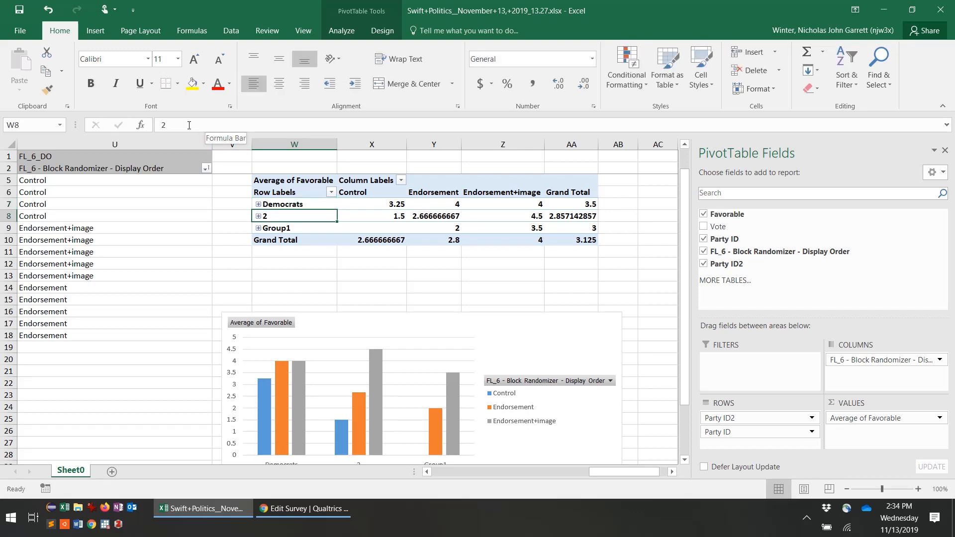
{"action": "type", "text": "Rep"}
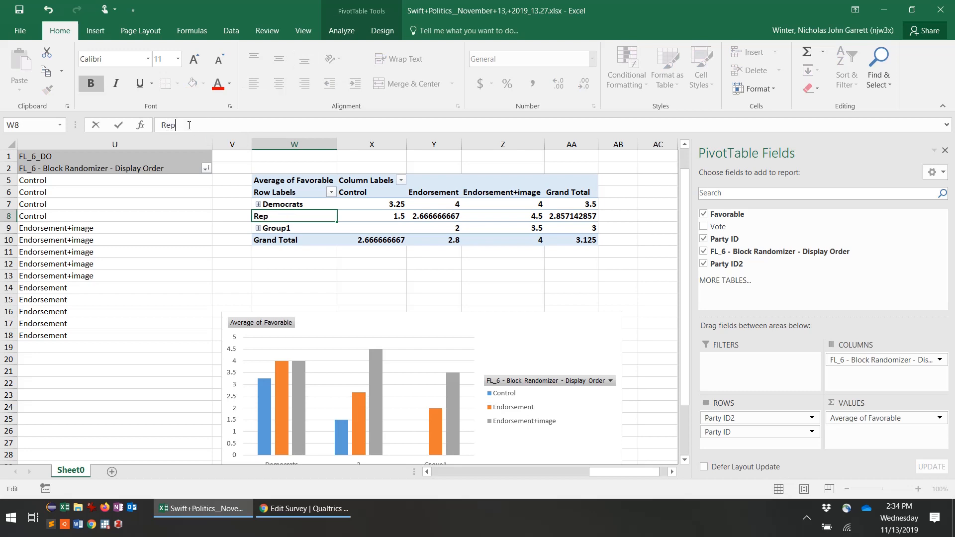
{"action": "type", "text": "ublicans"}
{"action": "key", "text": "Return"}
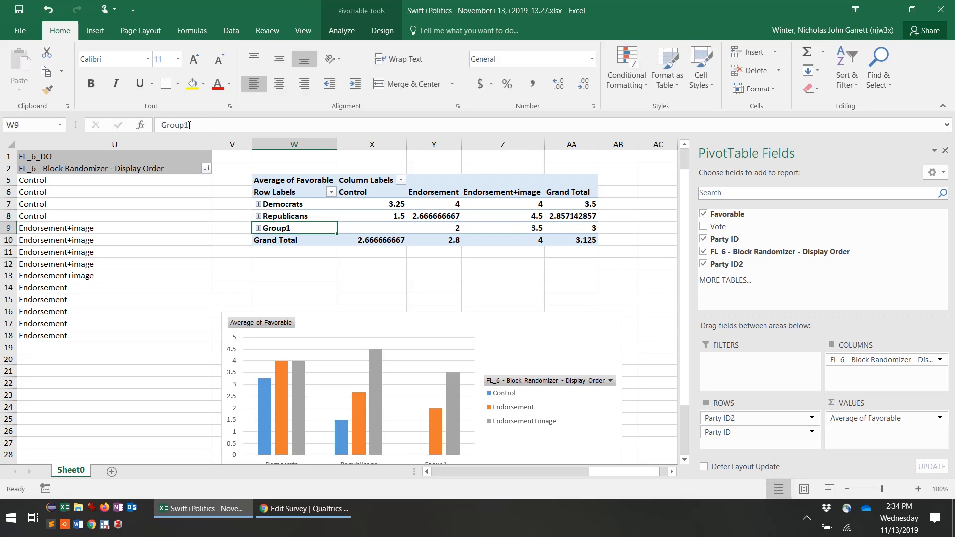
{"action": "type", "text": "O"}
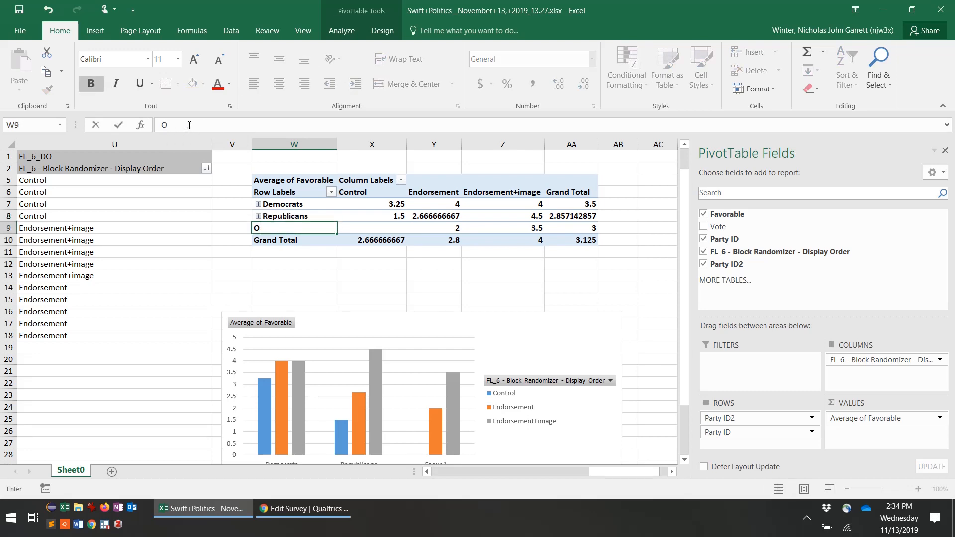
{"action": "key", "text": "BackSpace"}
{"action": "type", "text": "Ind/Others"}
{"action": "key", "text": "Return"}
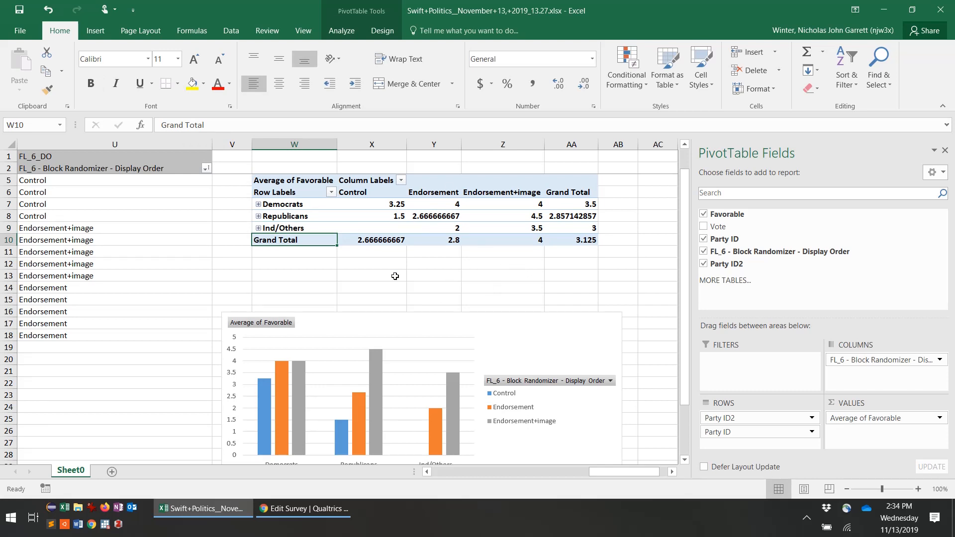
Step: Scroll down and bring up the screen recorder controls from the hidden tray icons
{"action": "scroll", "coordinate": [394, 276], "scroll_direction": "down", "scroll_amount": 1}
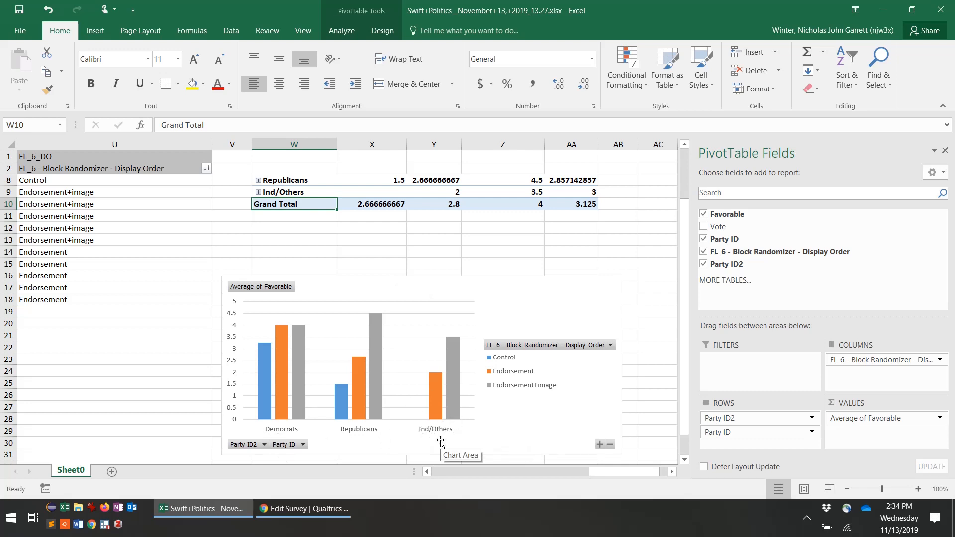
{"action": "left_click", "coordinate": [806, 518]}
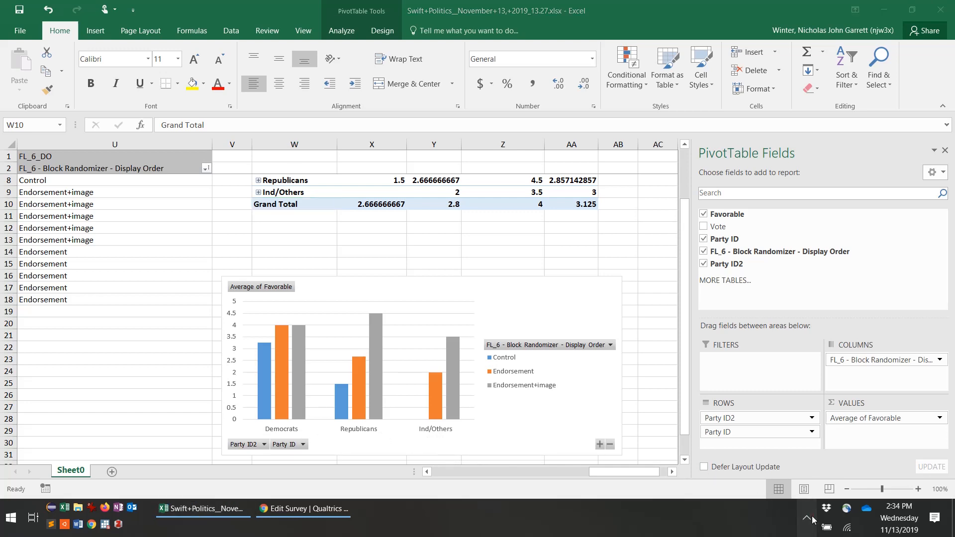
{"action": "left_click", "coordinate": [834, 489]}
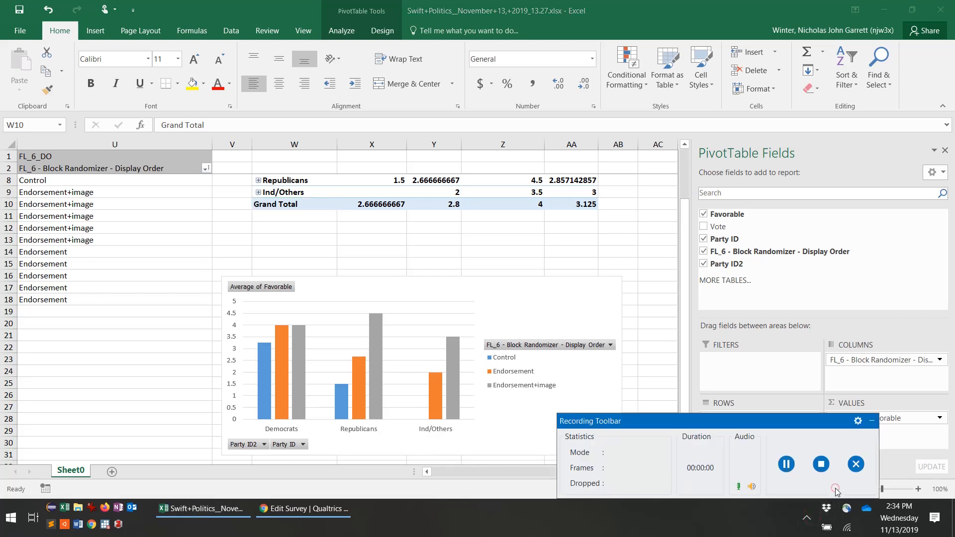